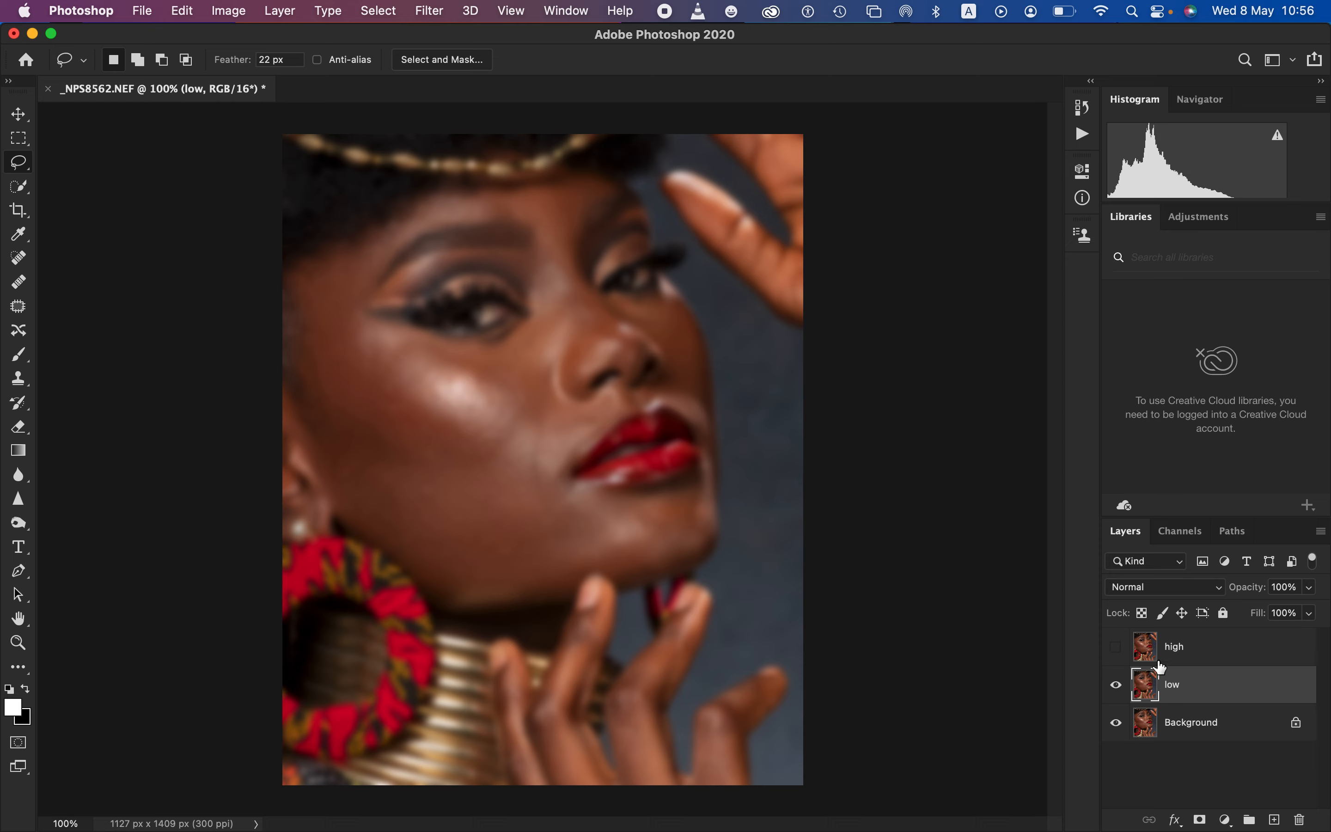
Show the high layer and start Apply Image on it with the low layer and RGB channel as source
{"action": "left_click", "coordinate": [1115, 647]}
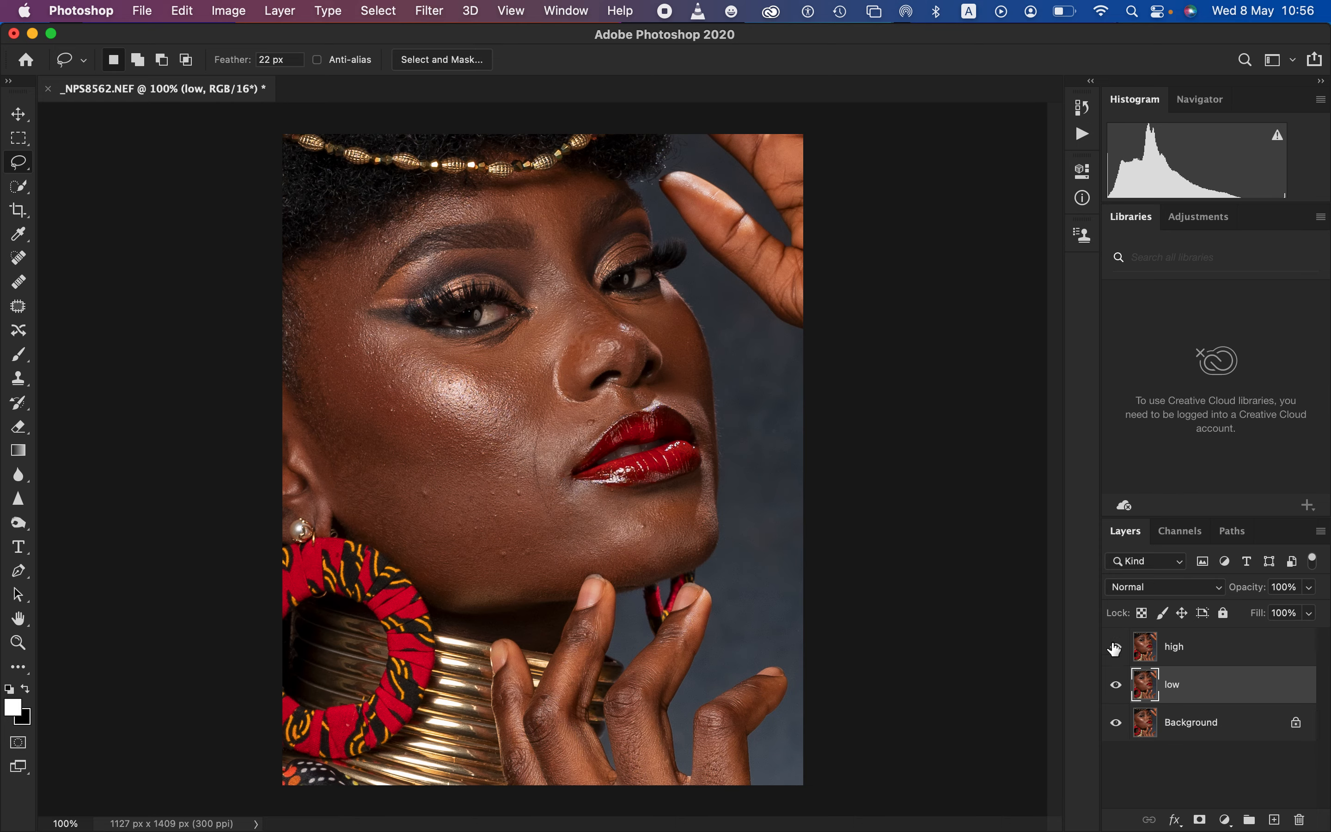
{"action": "left_click", "coordinate": [1203, 655]}
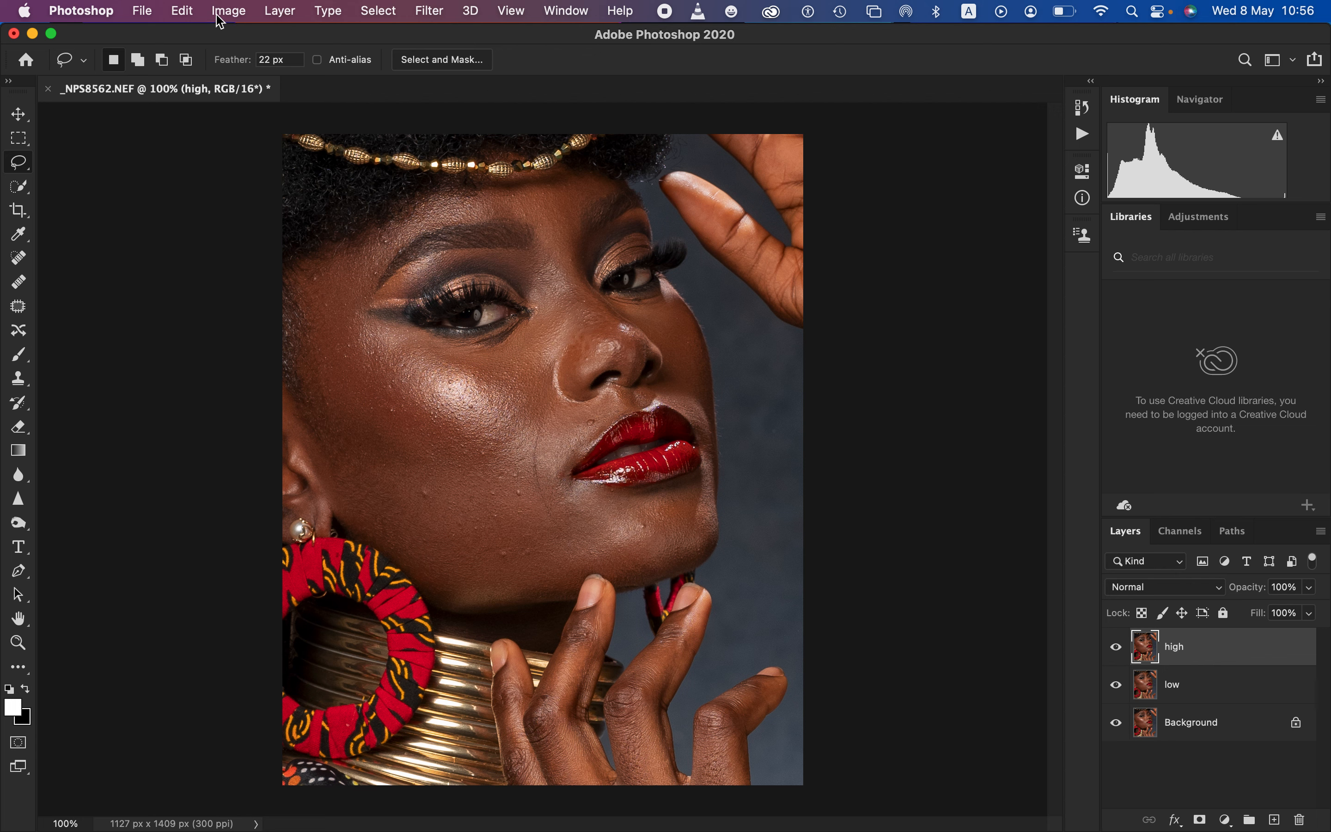
{"action": "left_click", "coordinate": [230, 11]}
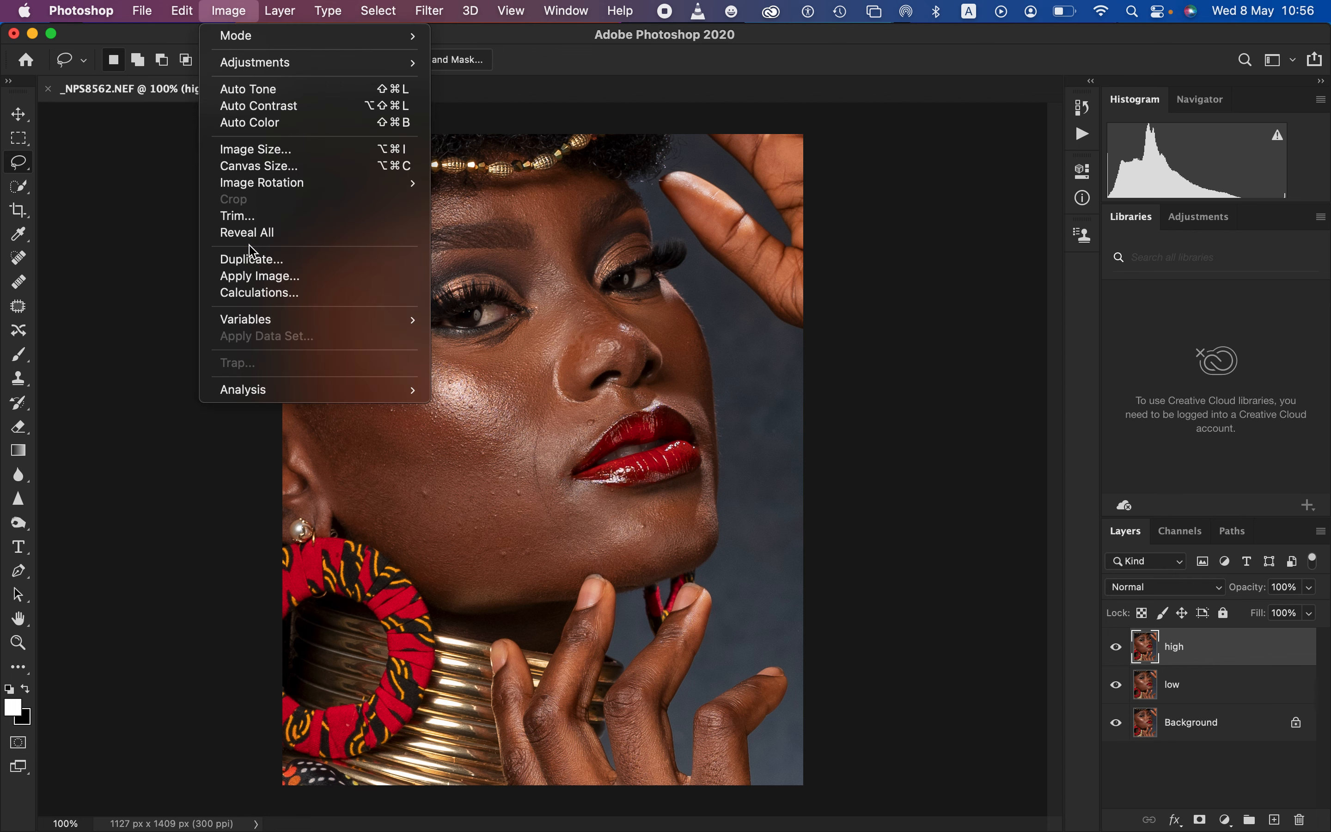
{"action": "left_click", "coordinate": [258, 276]}
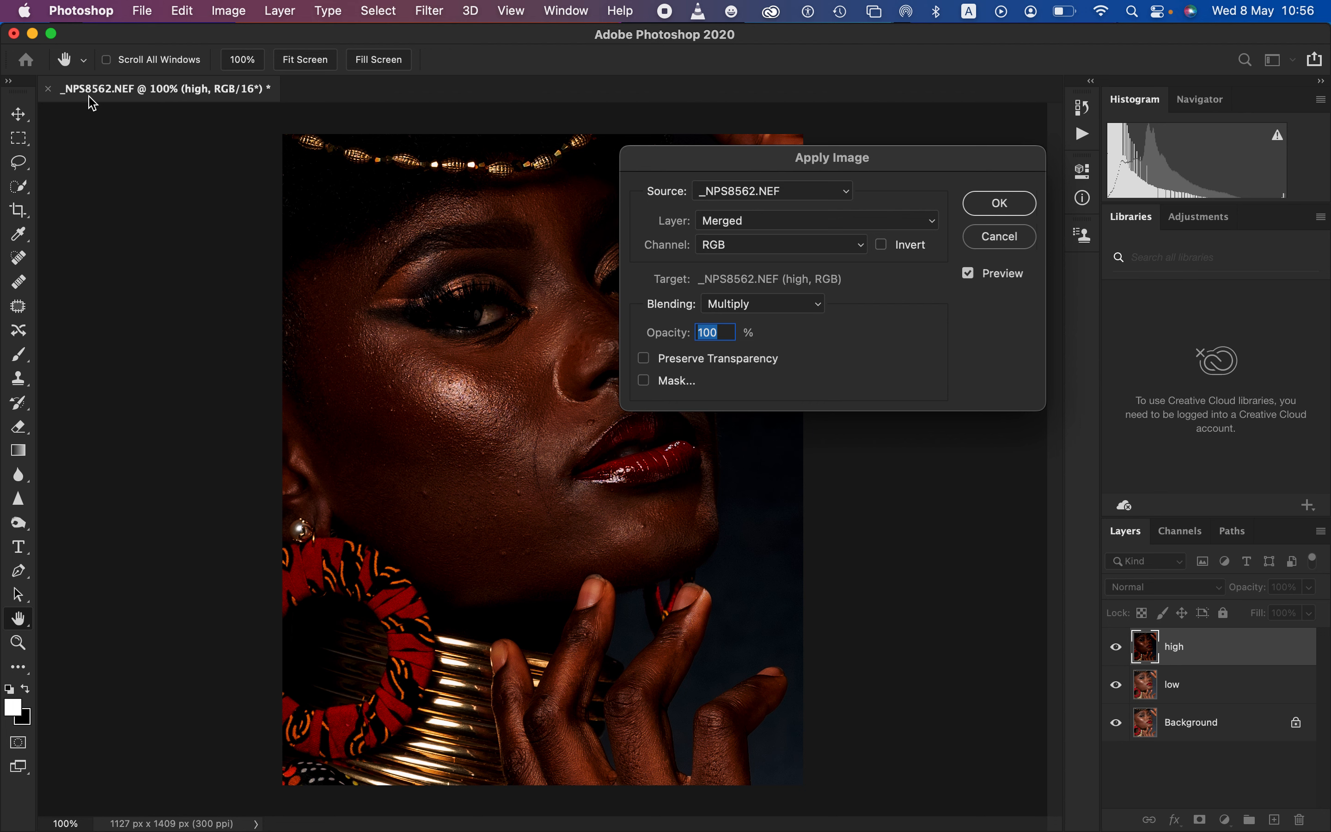
{"action": "left_click", "coordinate": [806, 221]}
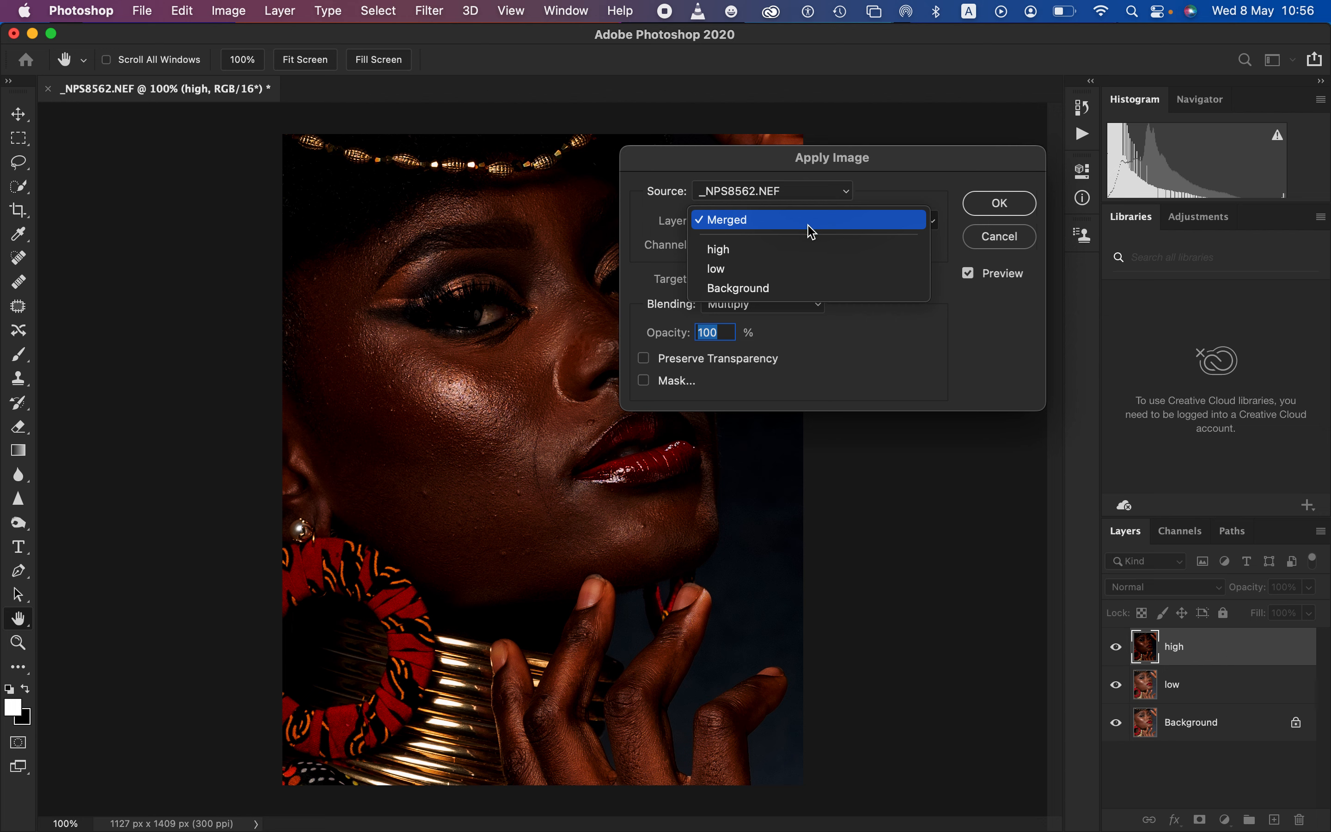
{"action": "left_click", "coordinate": [791, 268]}
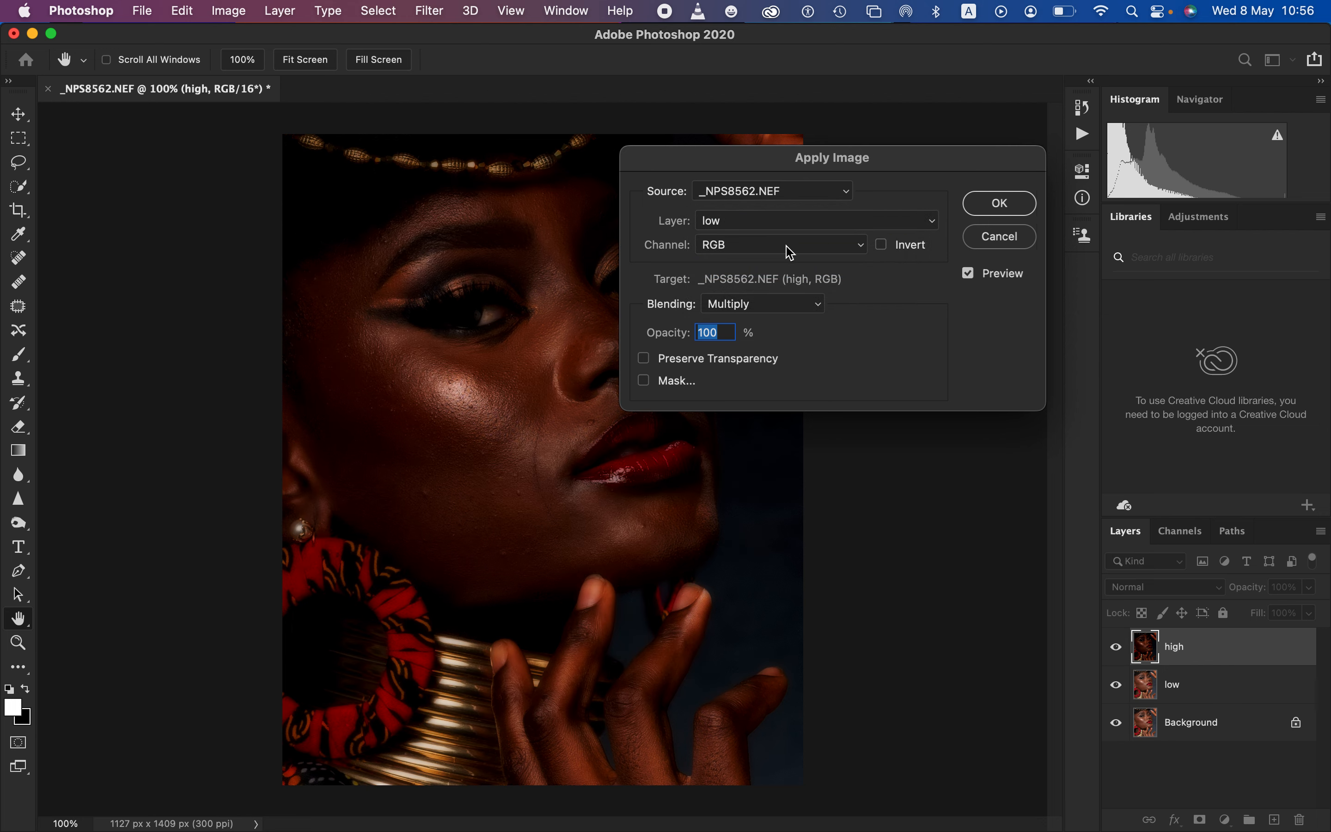
{"action": "left_click", "coordinate": [757, 249]}
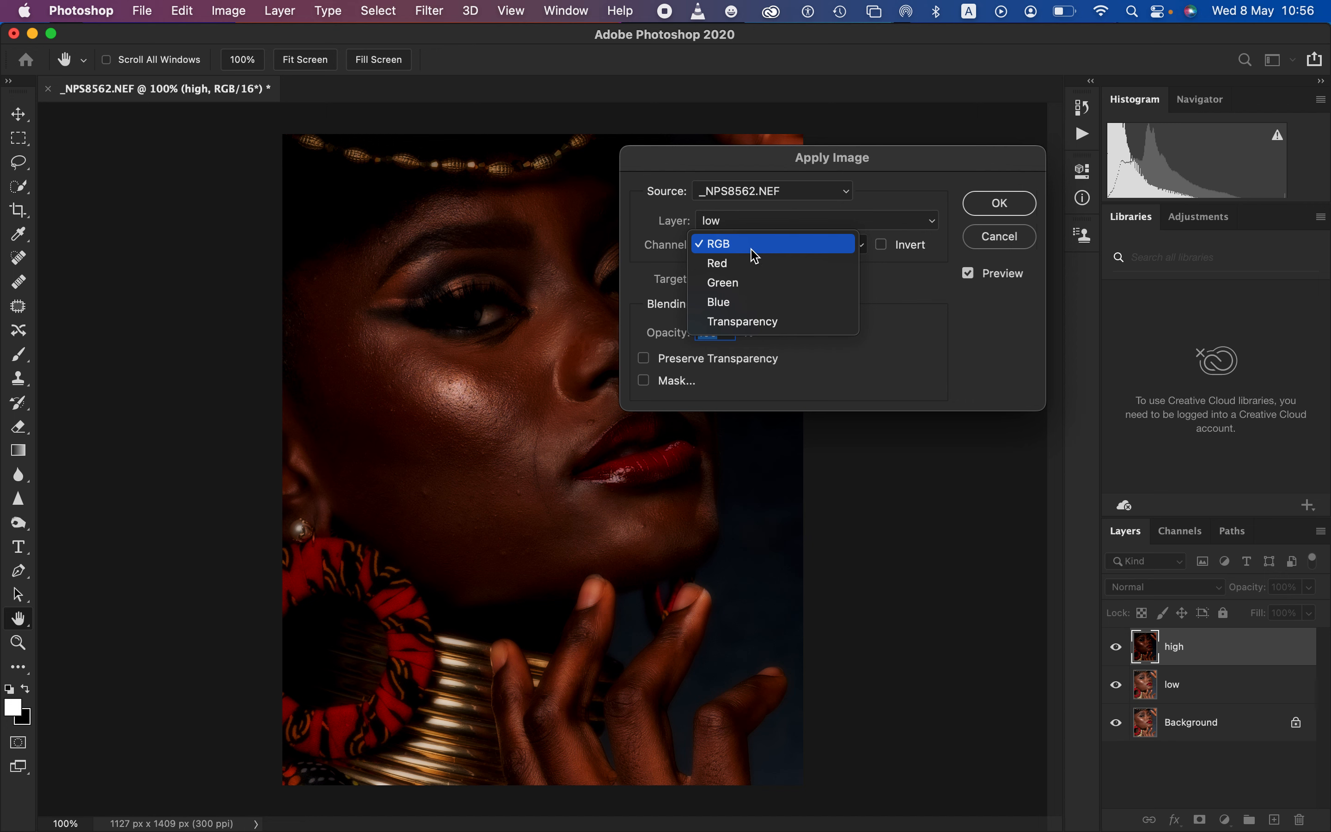
{"action": "left_click", "coordinate": [763, 252]}
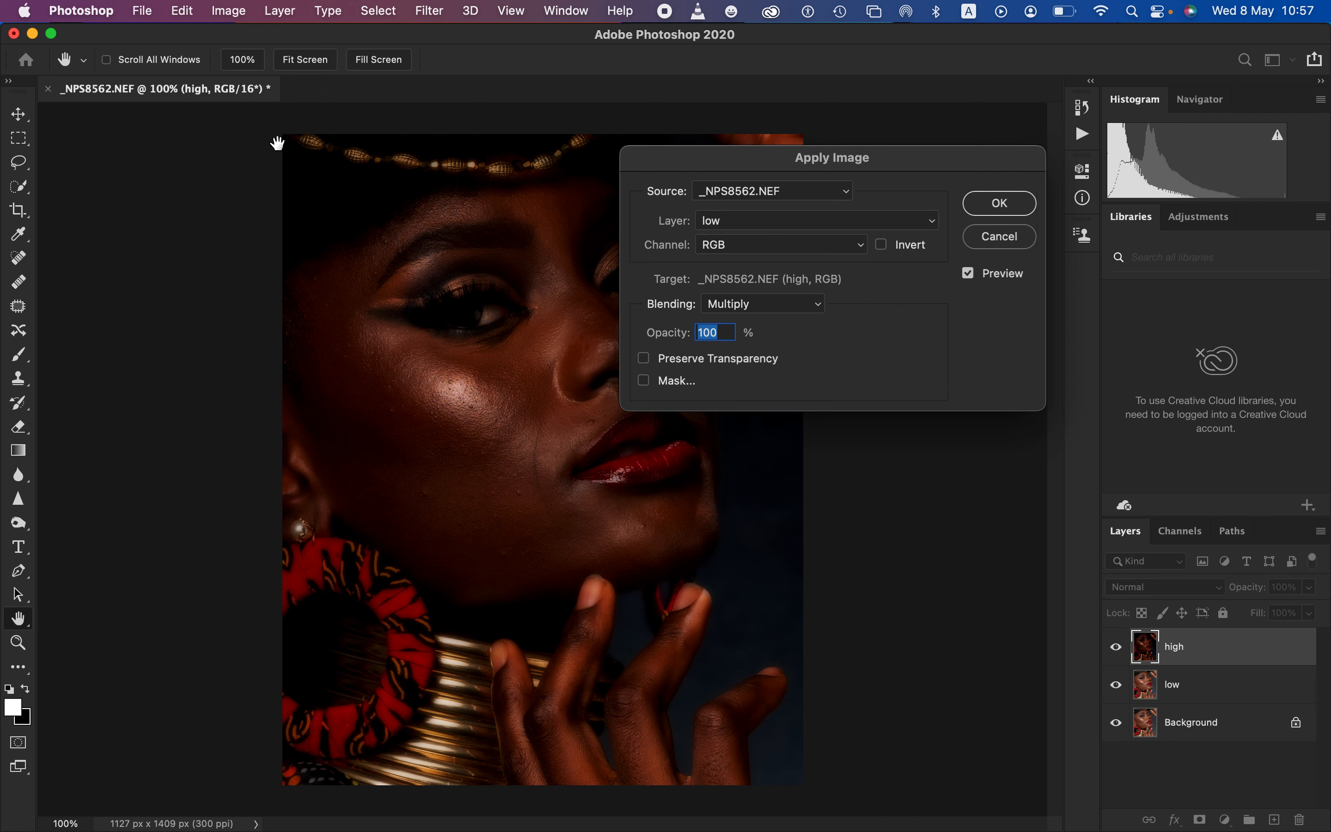
{"action": "left_click", "coordinate": [231, 10]}
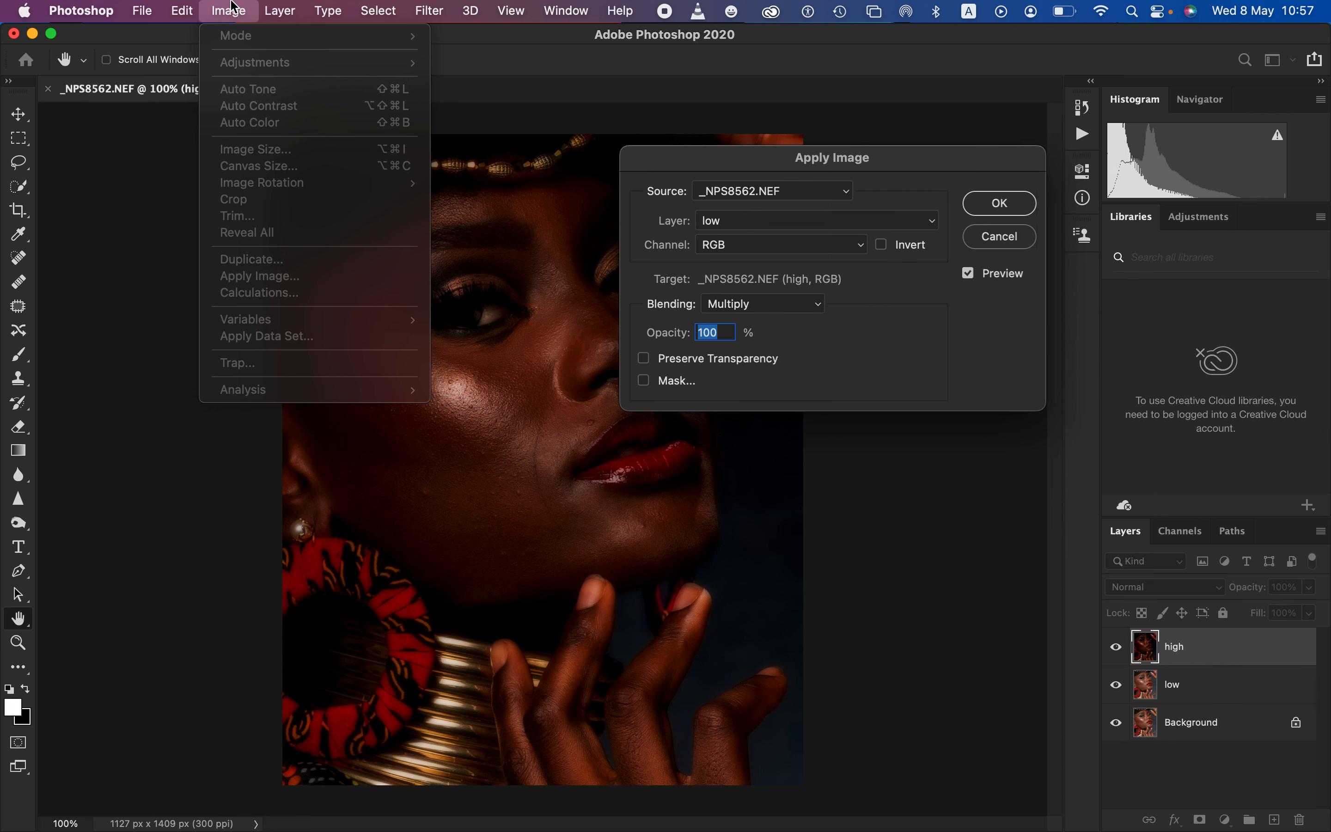
{"action": "left_click", "coordinate": [242, 360]}
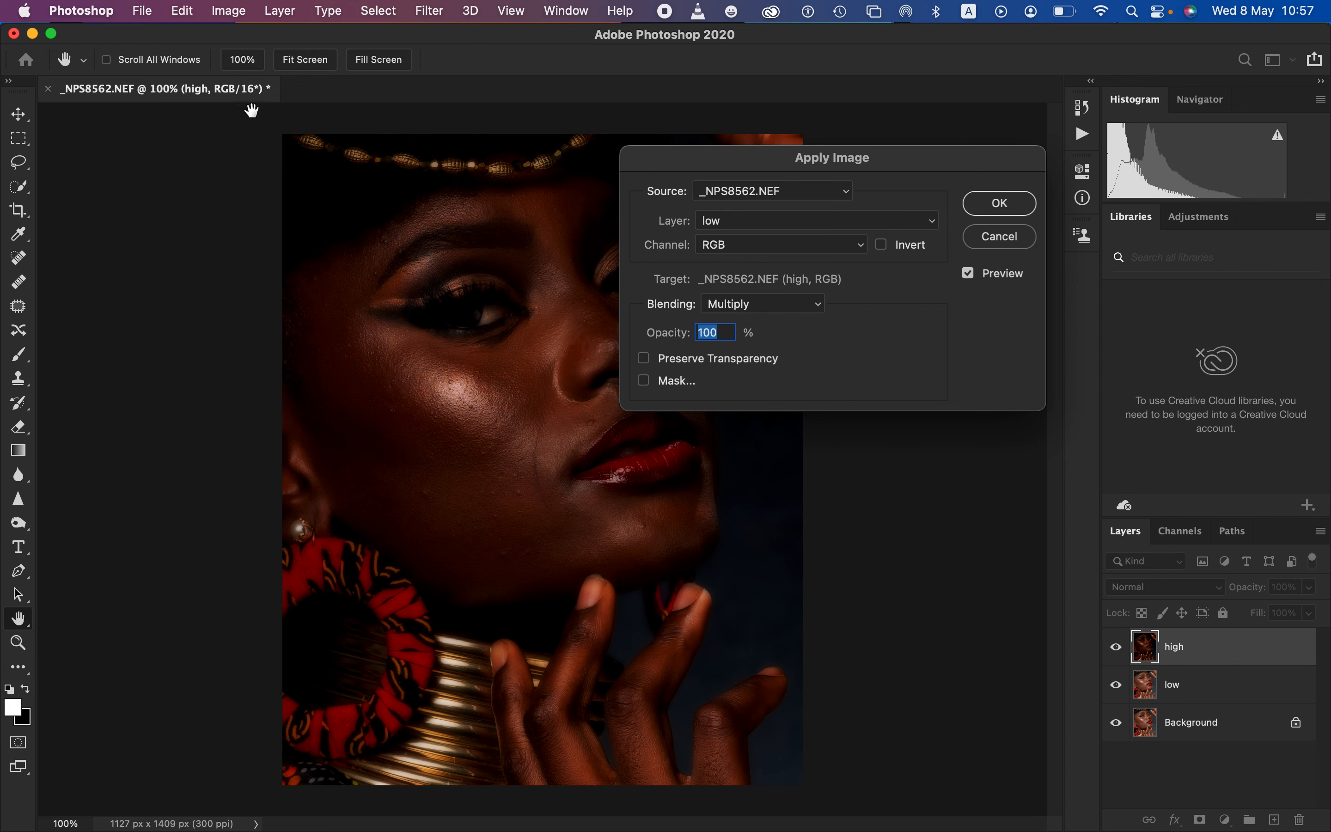
Set the Apply Image blending to Add and invert the source channel
{"action": "left_click", "coordinate": [769, 312]}
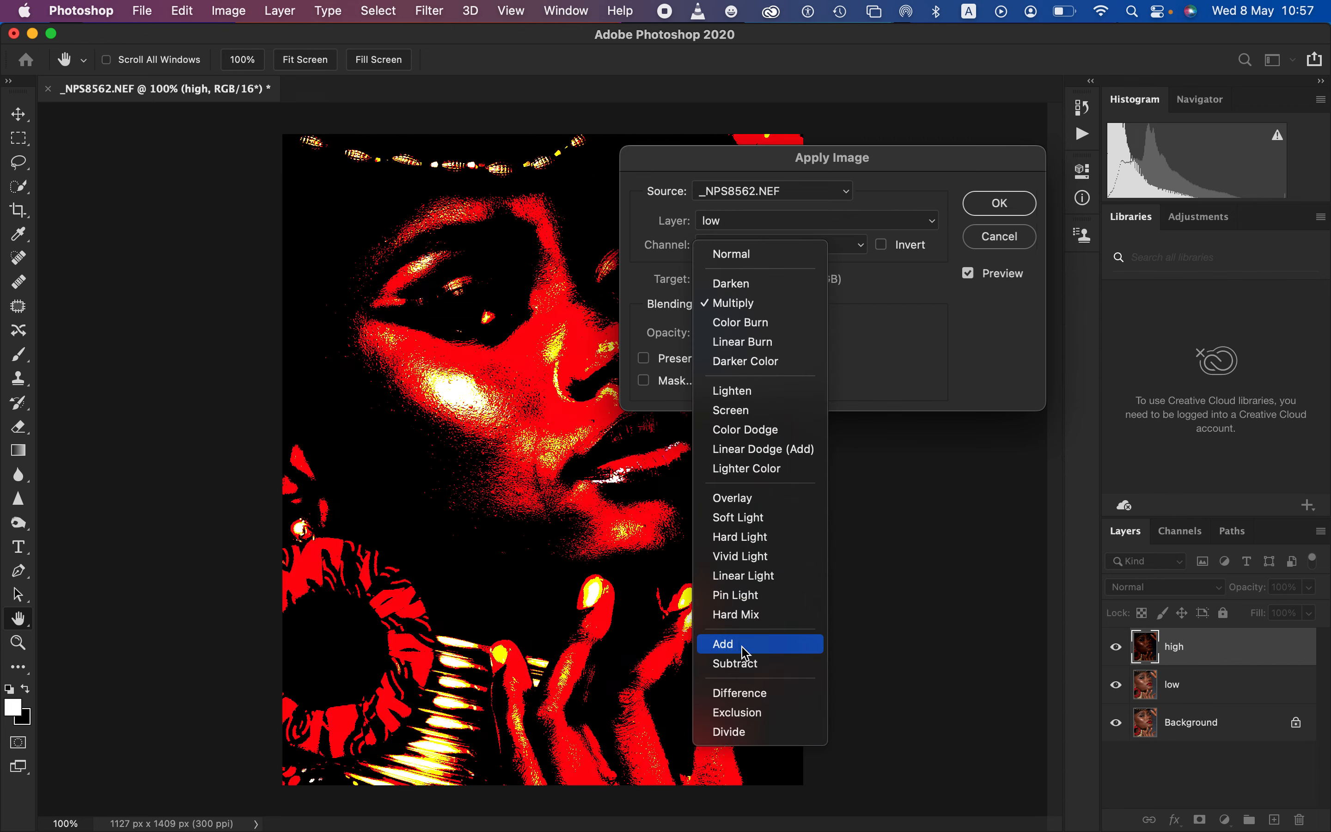
{"action": "left_click", "coordinate": [763, 644]}
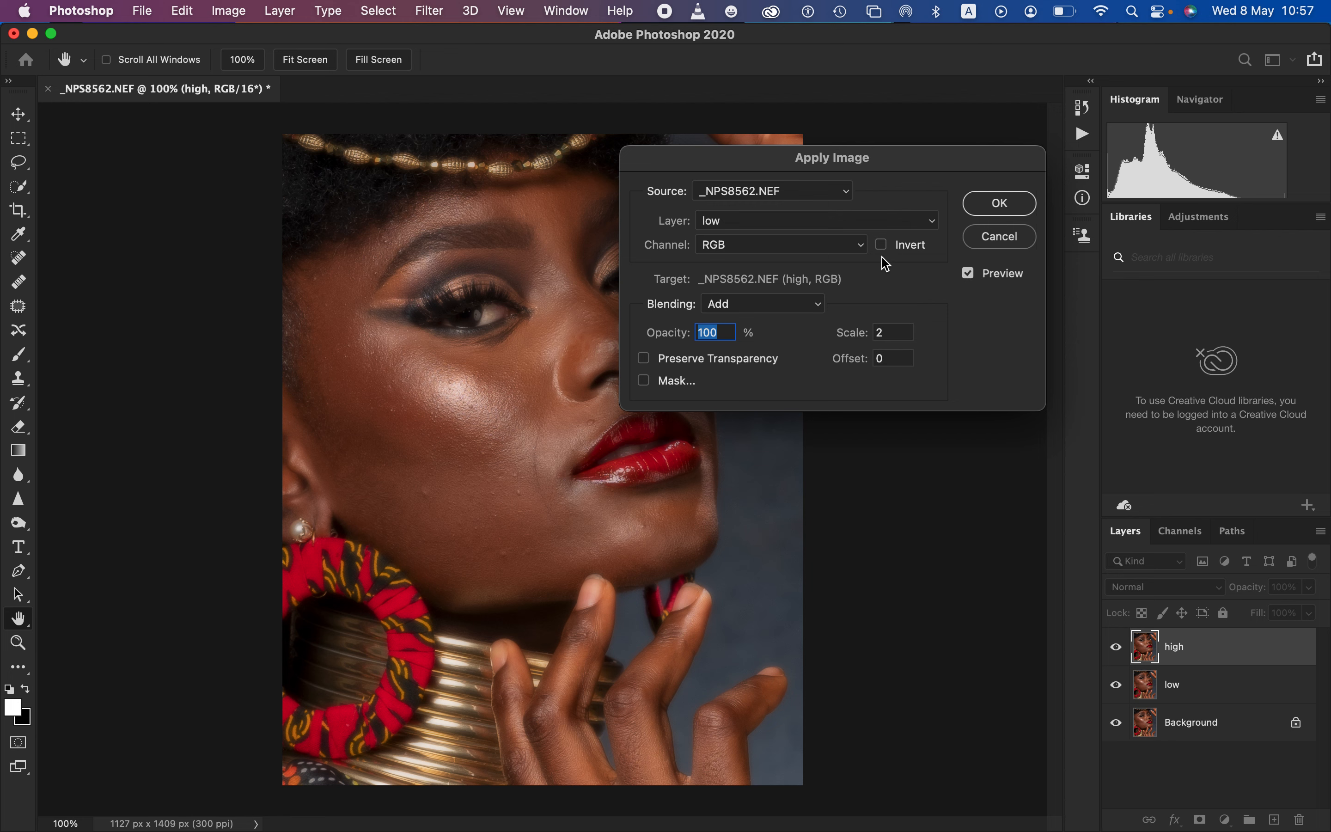
{"action": "left_click", "coordinate": [881, 245]}
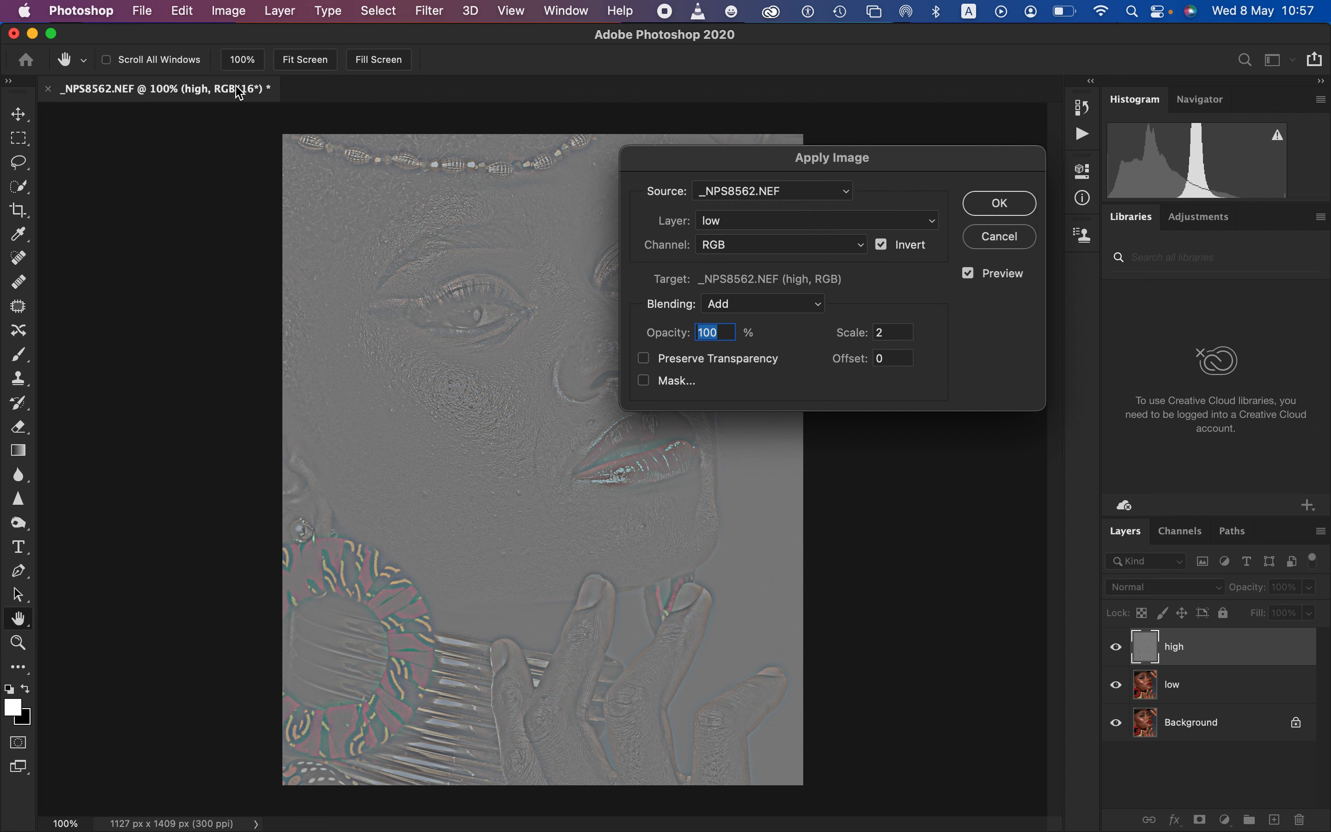
Try Subtract blending with a scale of 2, an offset of 128 and Invert turned off
{"action": "left_click", "coordinate": [757, 305]}
{"action": "left_click", "coordinate": [750, 322]}
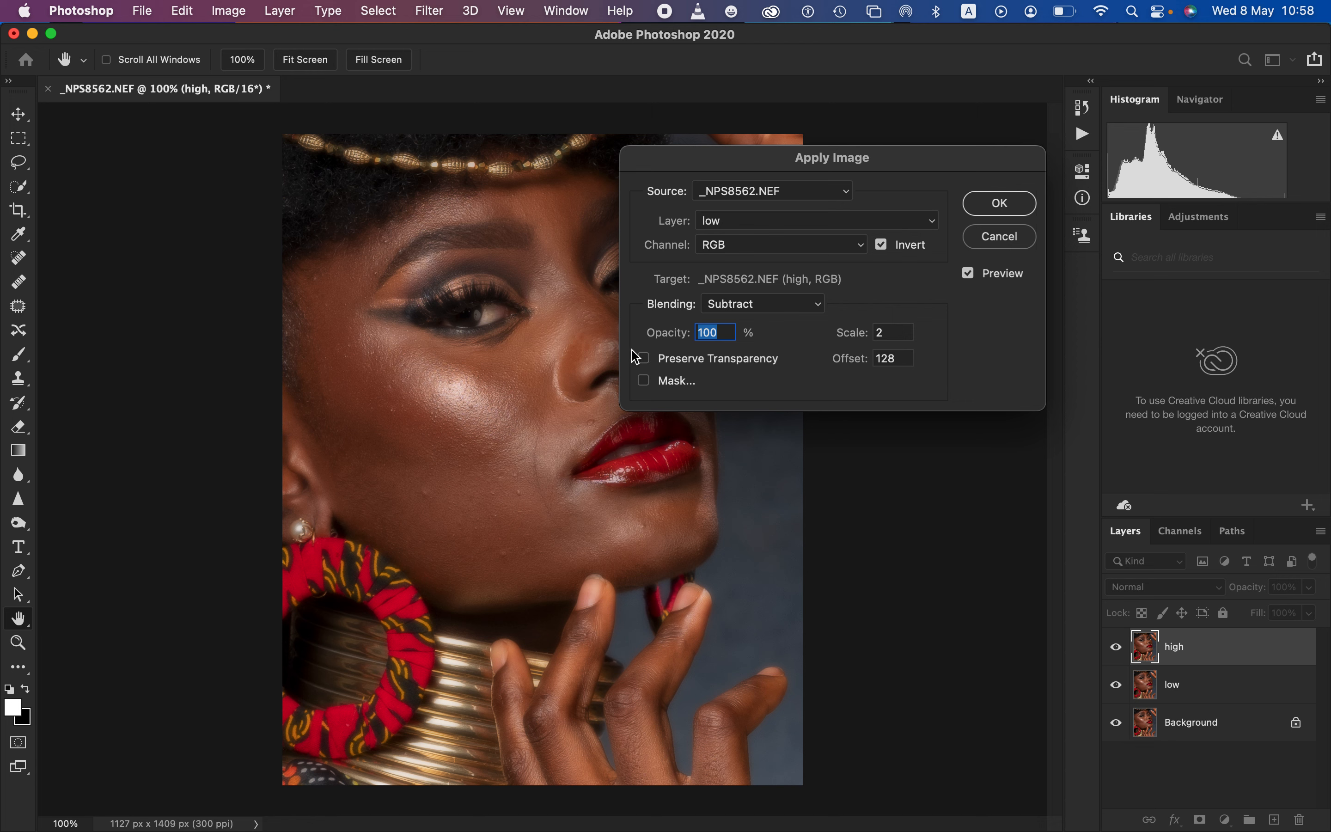
{"action": "left_click", "coordinate": [882, 245]}
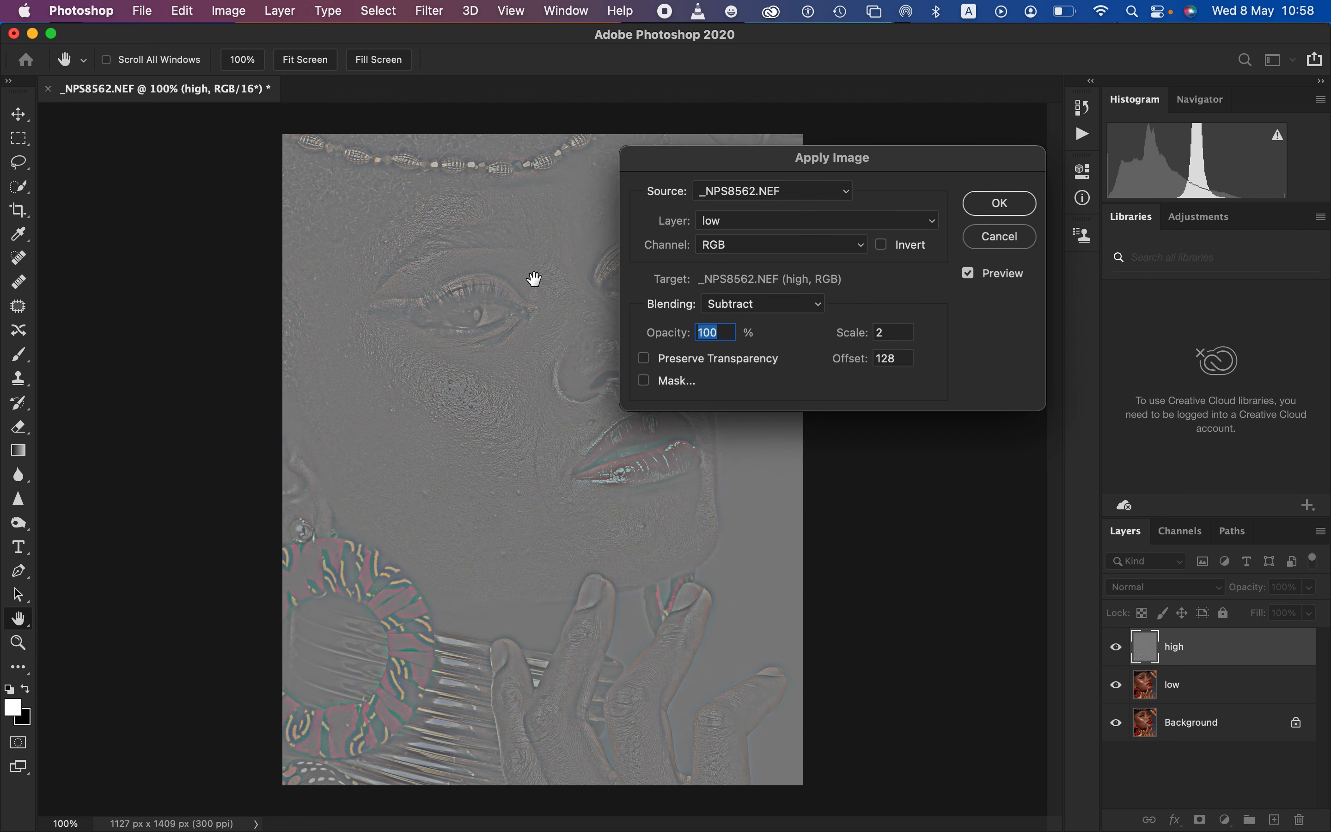
Apply the image with inverted Add blending, scale 2 and offset 0, and set the high layer's blend mode to Linear Light
{"action": "left_click", "coordinate": [754, 307]}
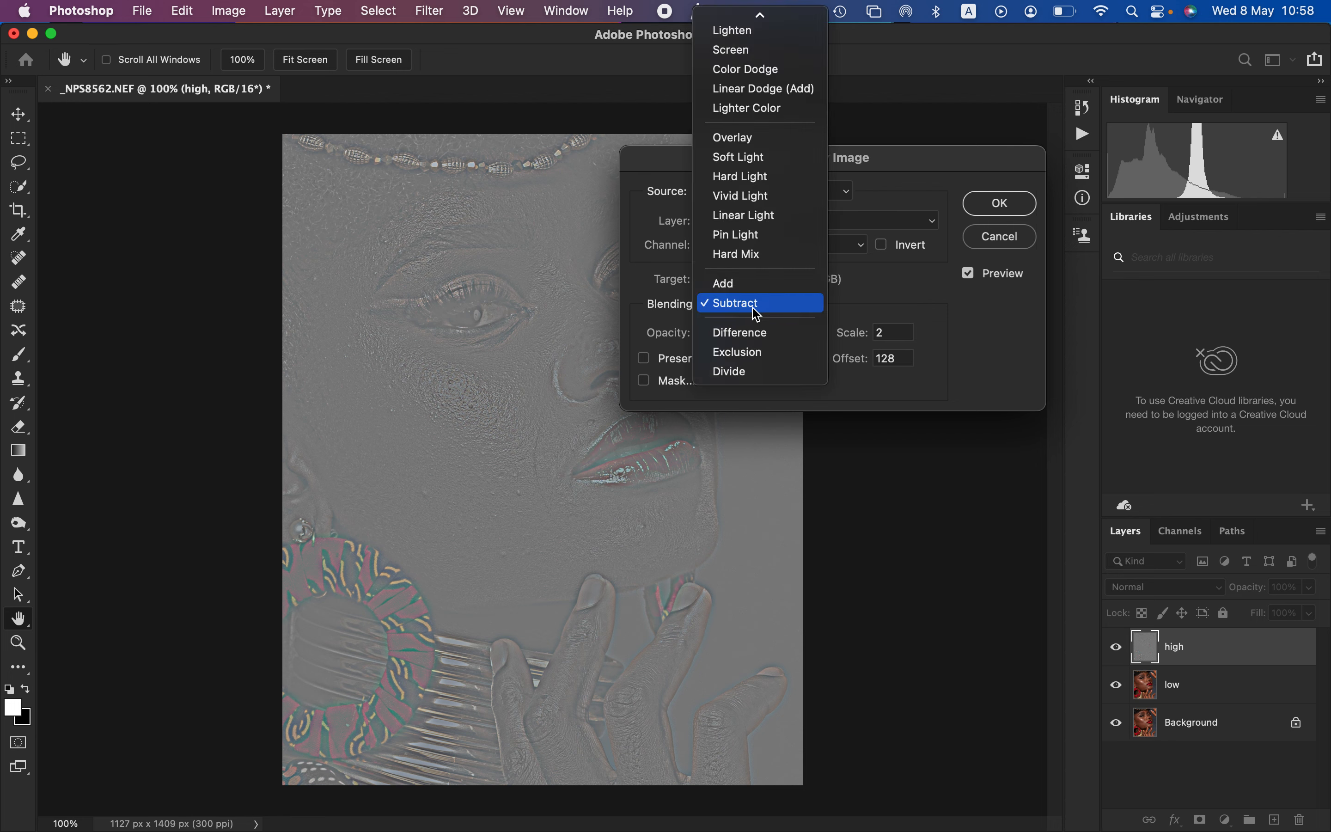
{"action": "left_click", "coordinate": [739, 285]}
{"action": "left_click", "coordinate": [882, 244]}
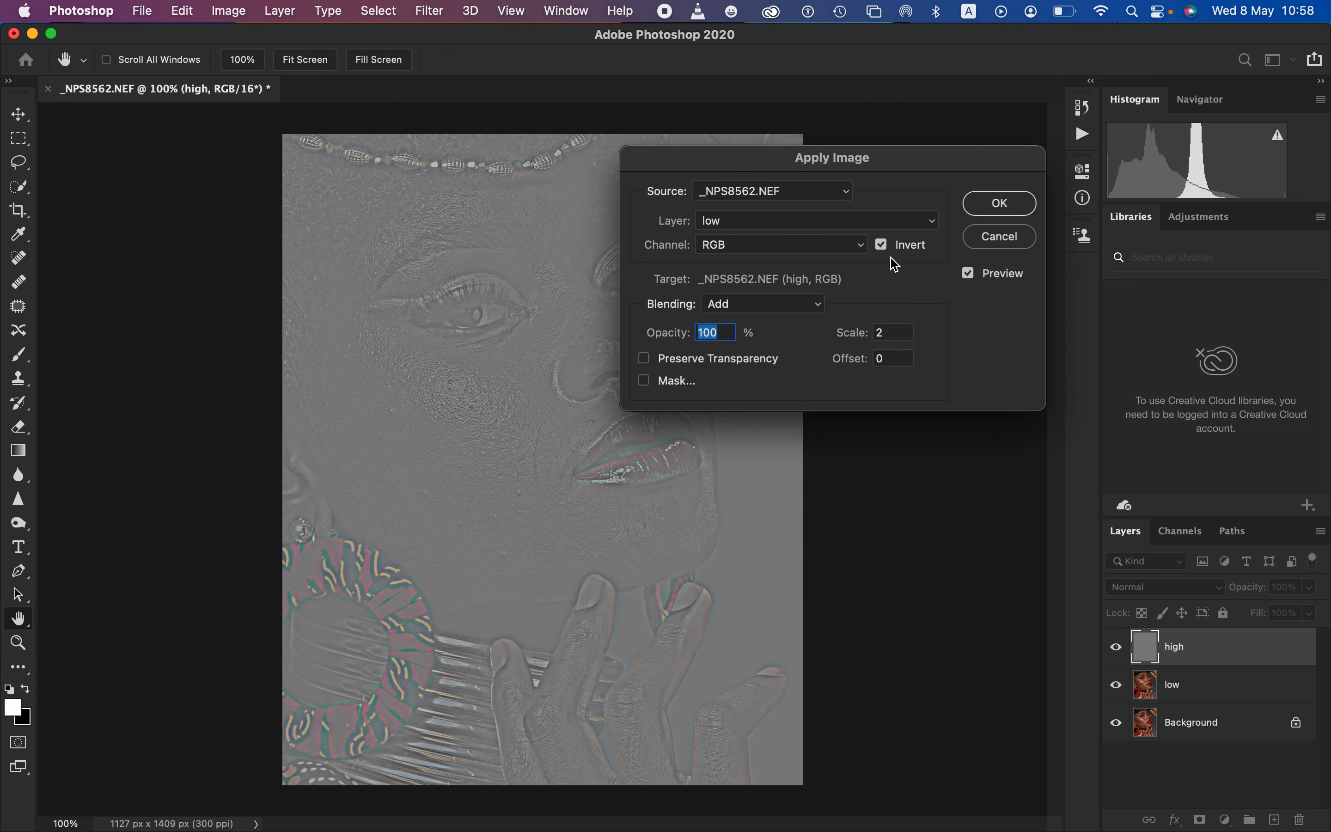
{"action": "left_click", "coordinate": [1000, 204]}
{"action": "key", "text": "l"}
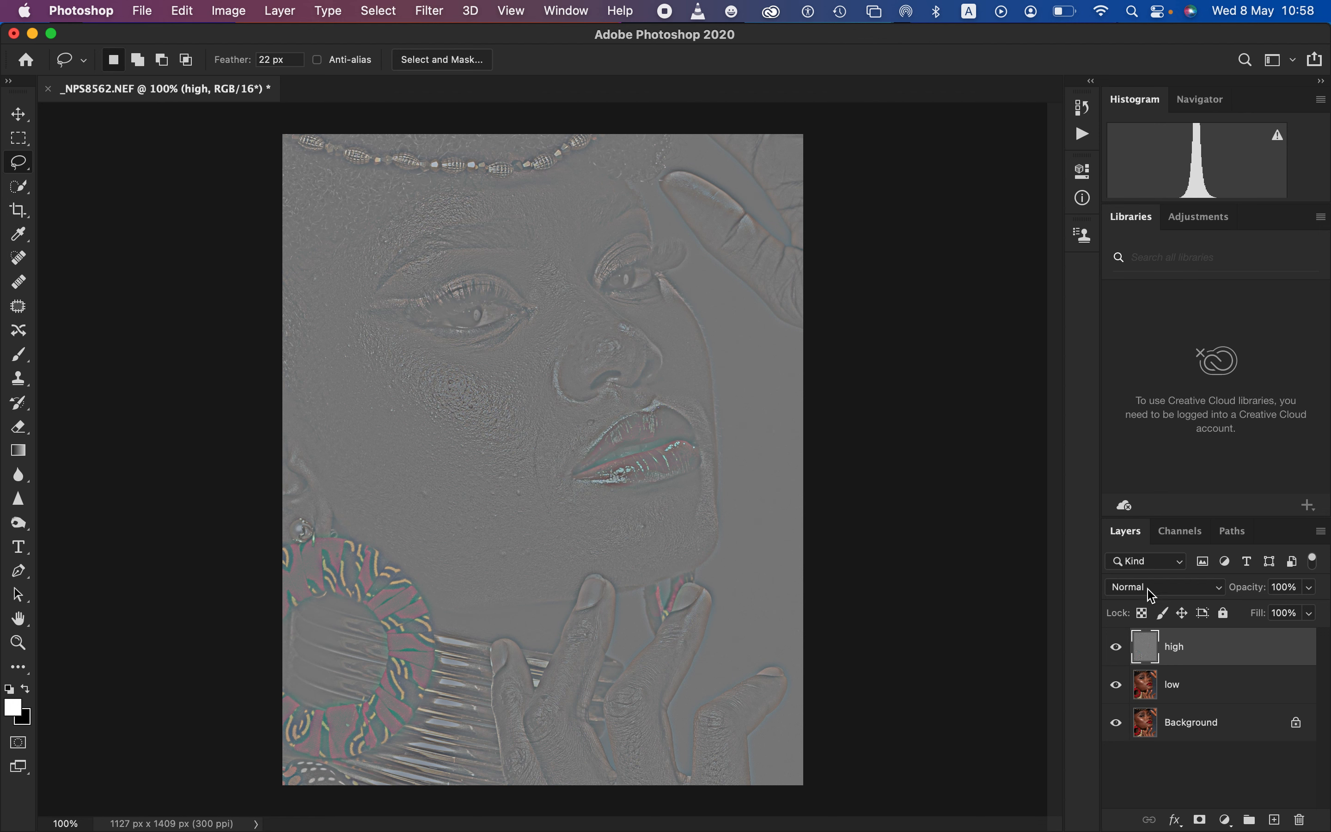
{"action": "left_click", "coordinate": [1160, 593]}
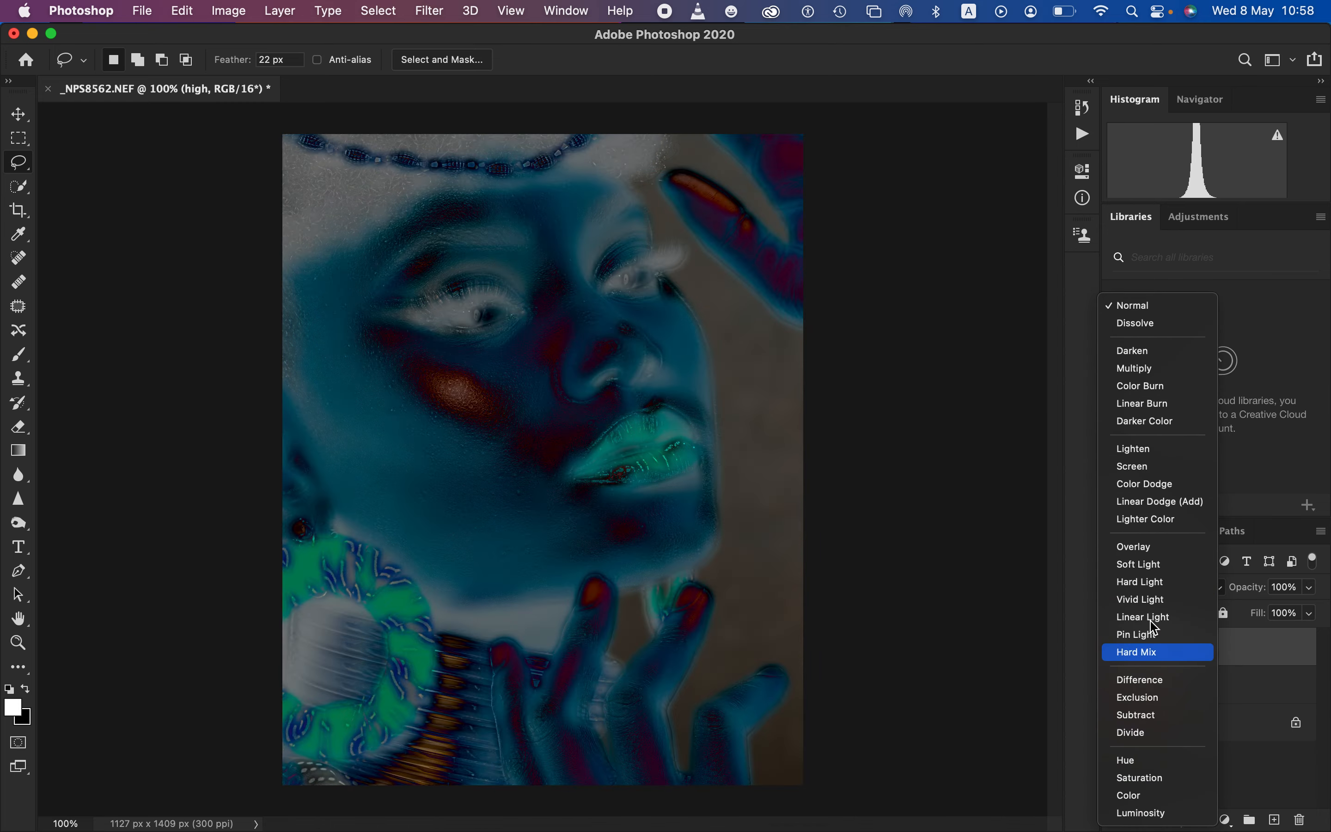
{"action": "left_click", "coordinate": [1152, 620]}
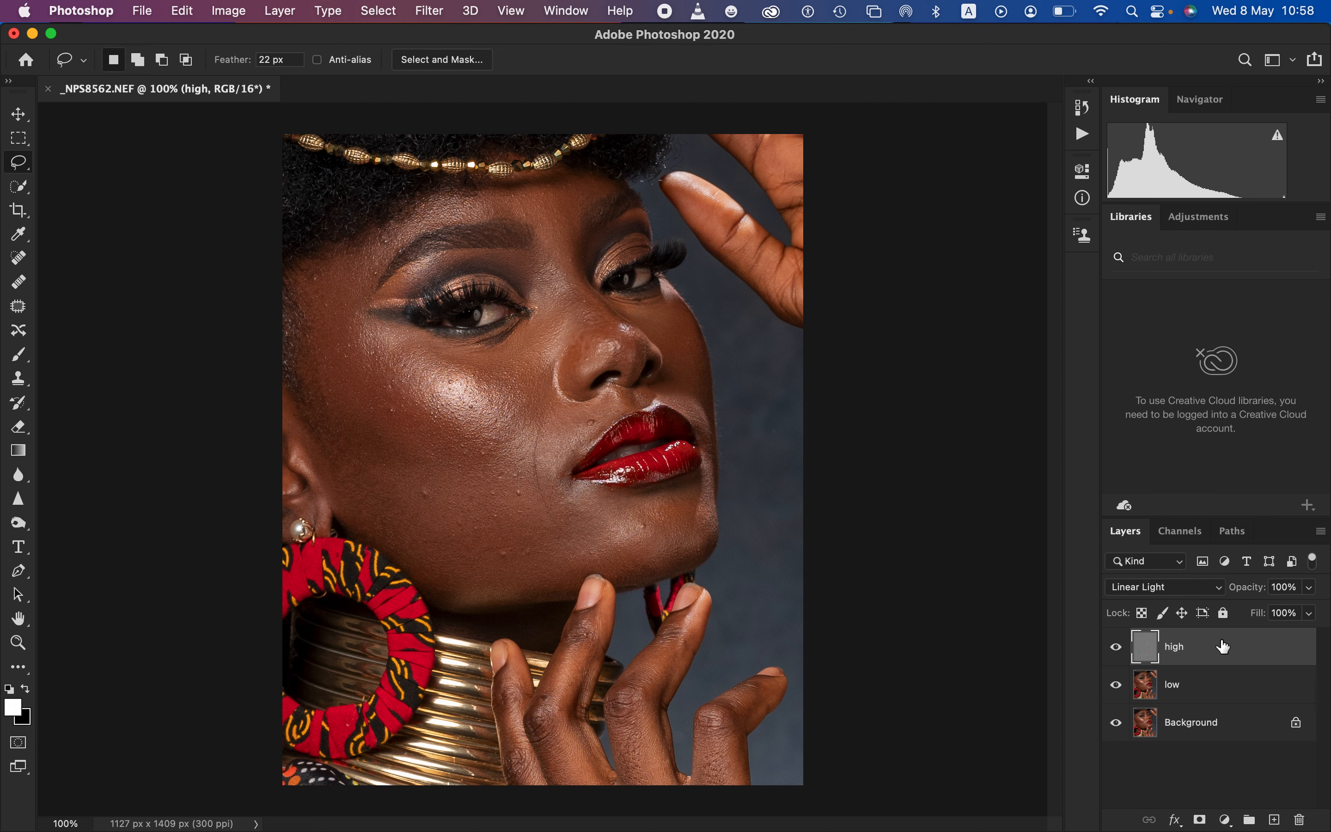
Delete the high and low layers, keeping only the Background layer
{"action": "key", "text": "BackSpace"}
{"action": "key", "text": "BackSpace"}
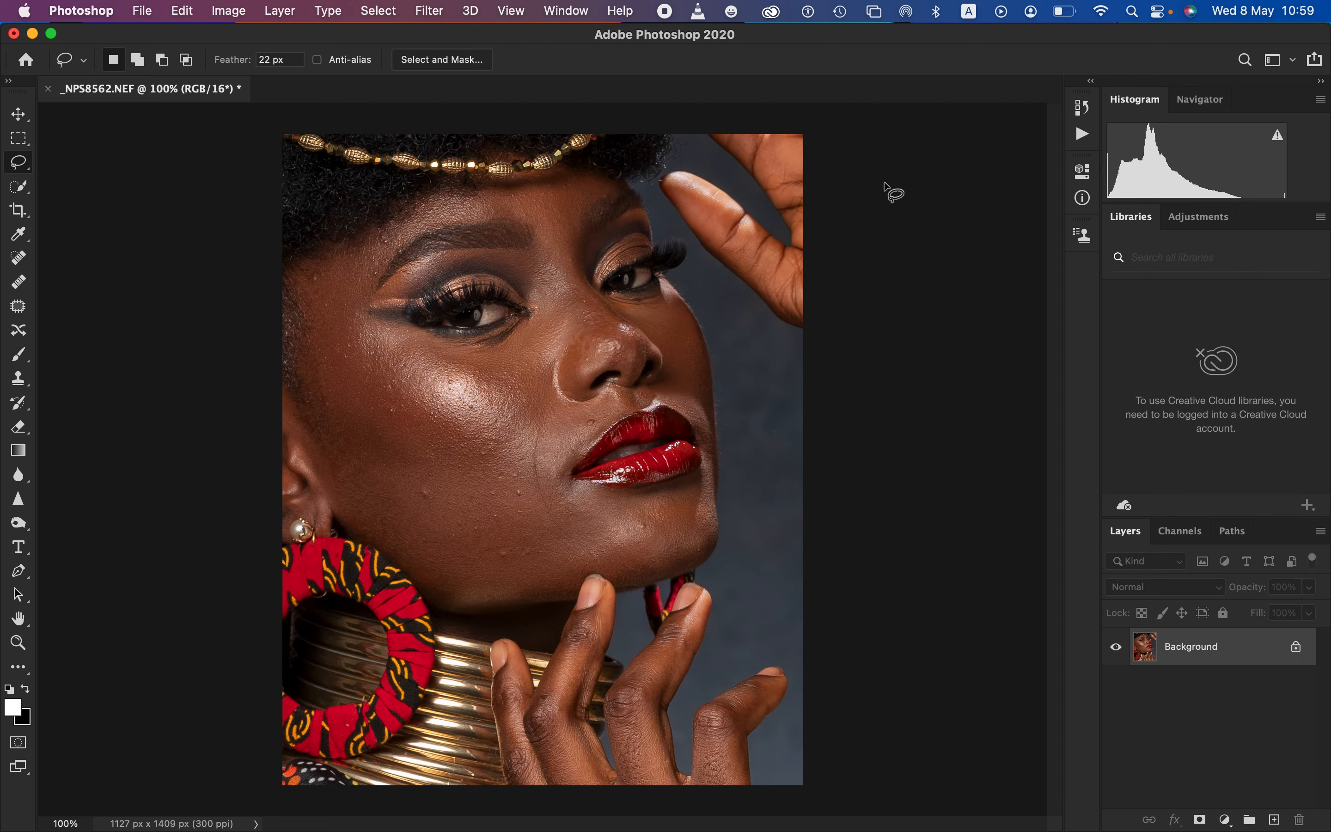
Show the list of recorded actions and look through the options for loading and managing them
{"action": "left_click", "coordinate": [566, 11]}
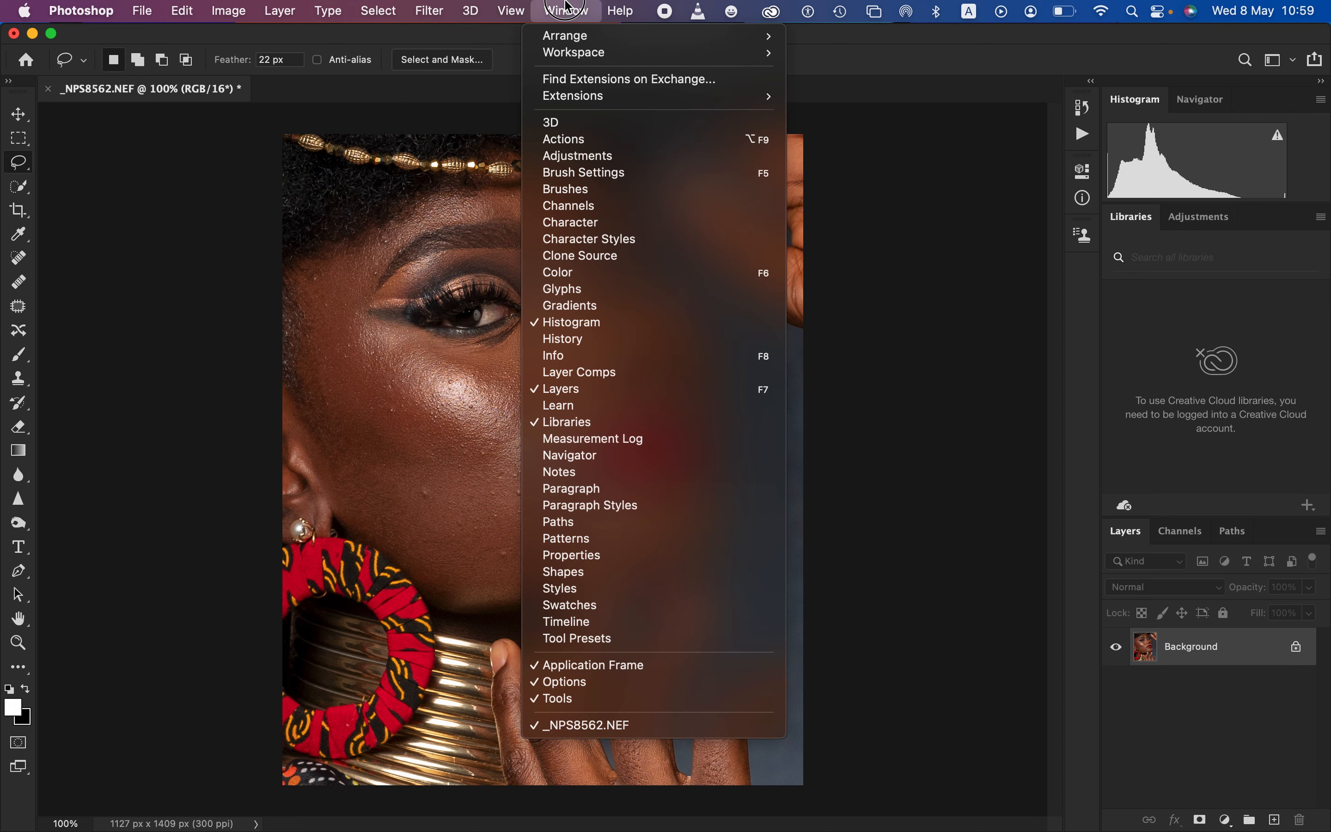
{"action": "left_click", "coordinate": [566, 141]}
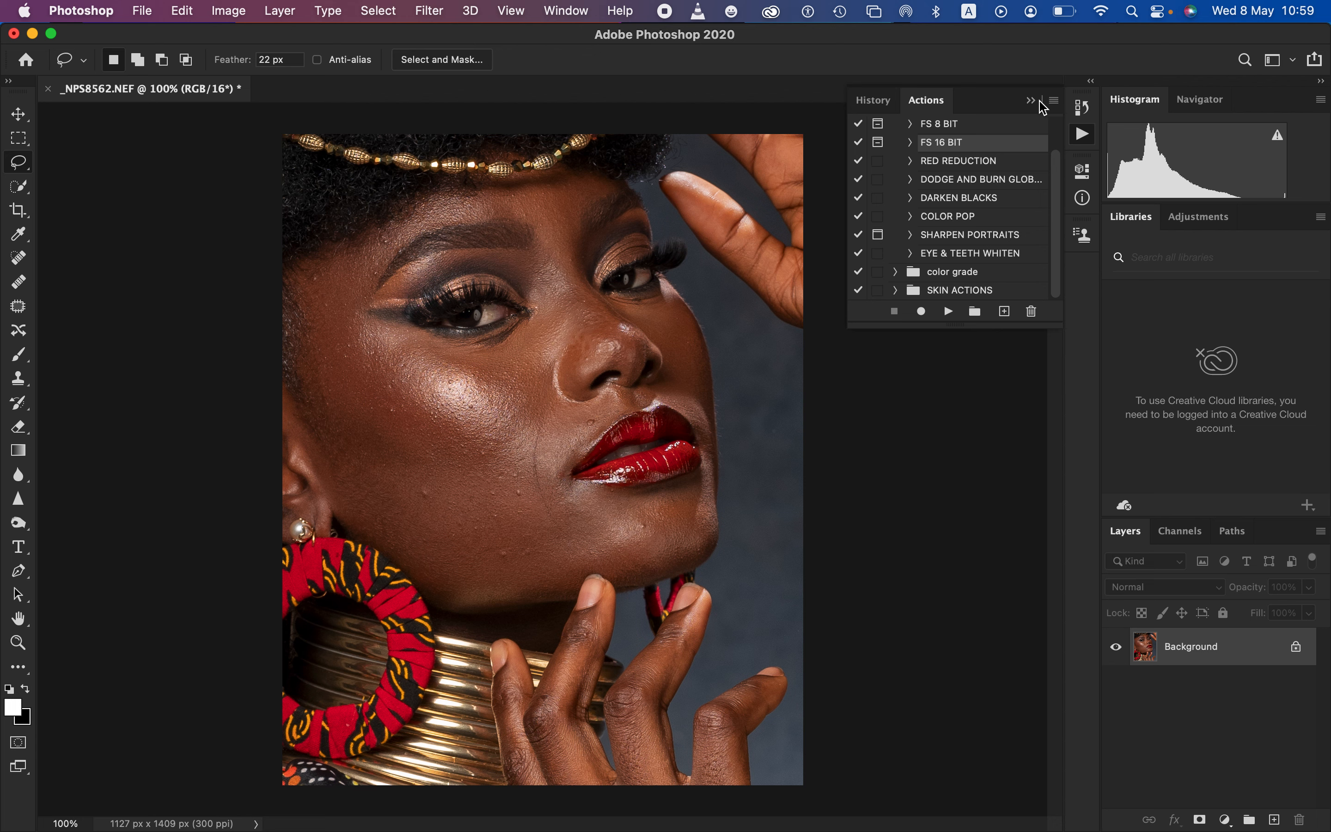
{"action": "left_click", "coordinate": [1053, 101]}
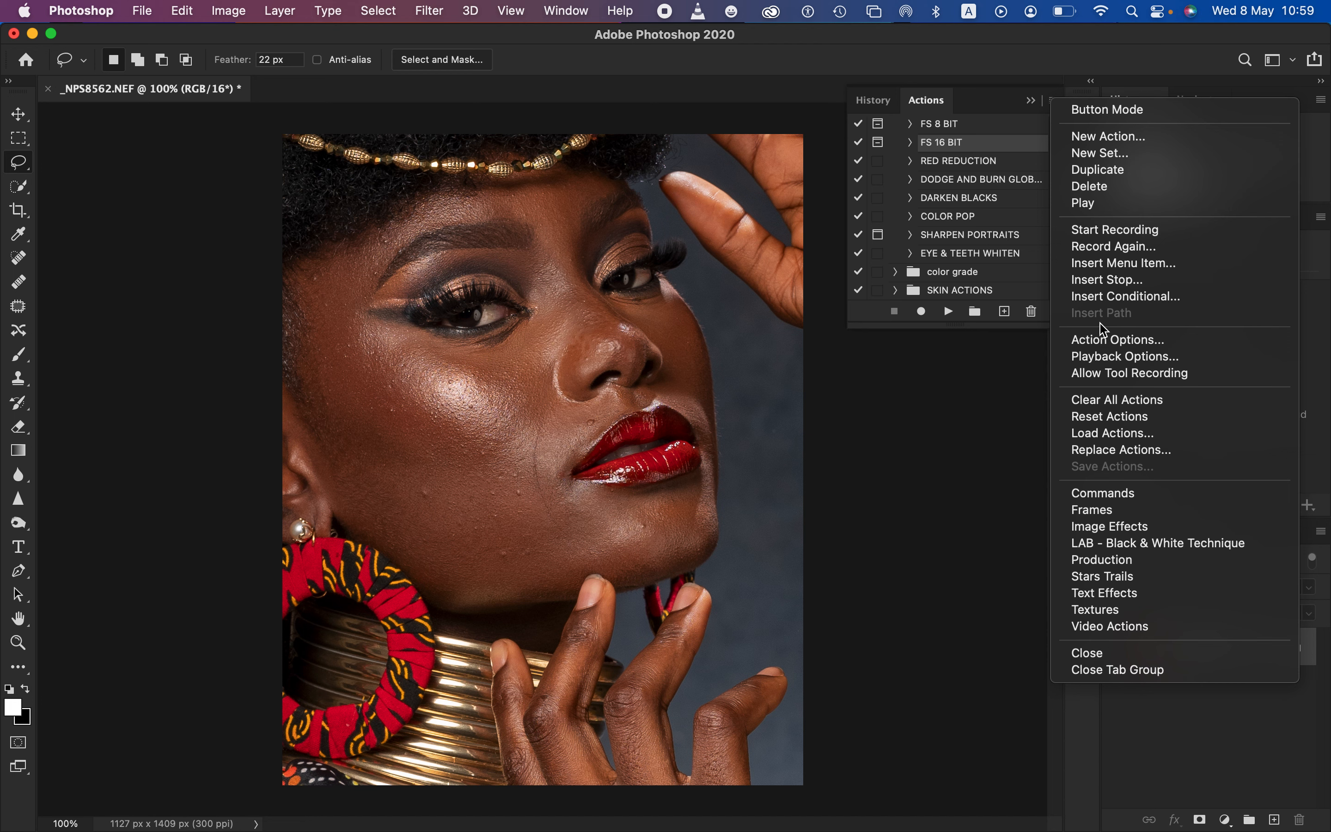
{"action": "left_click", "coordinate": [880, 459]}
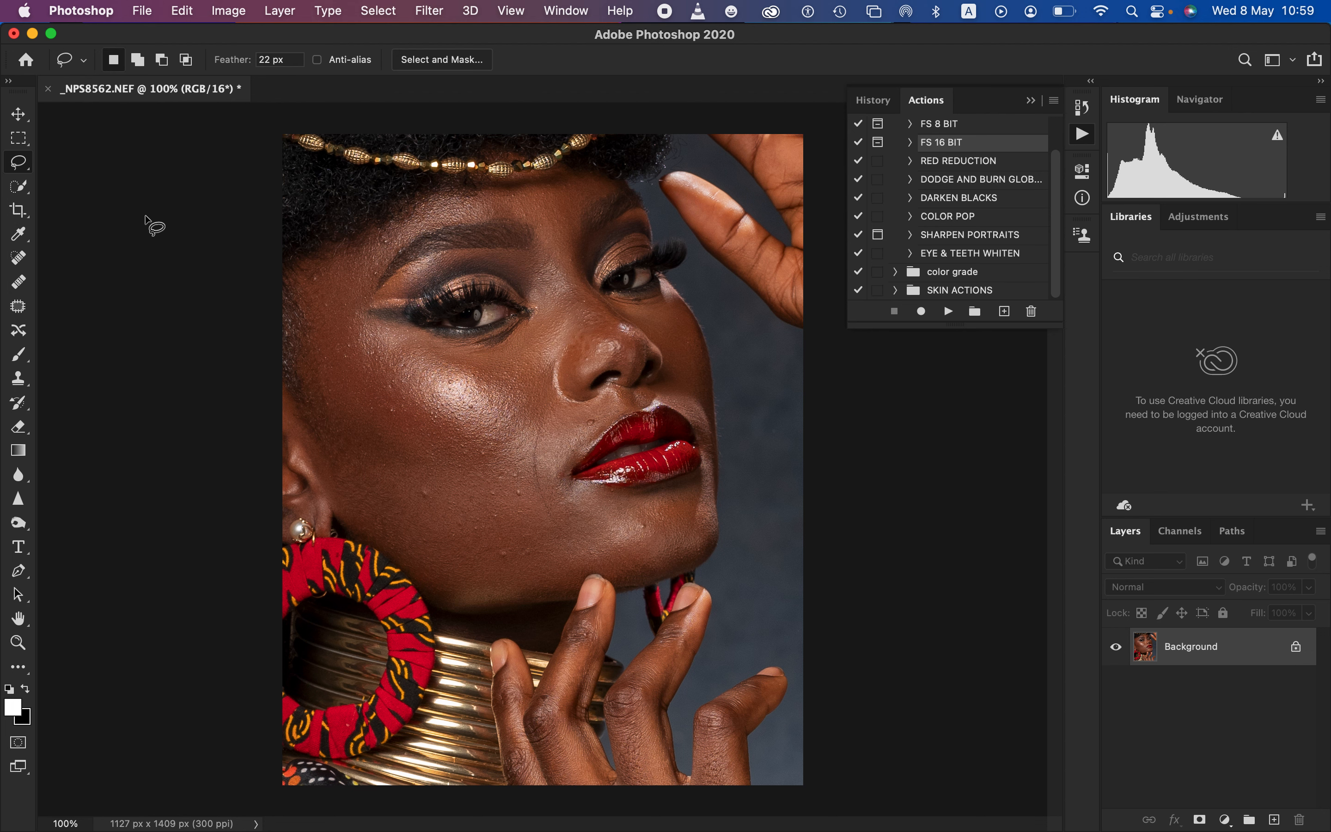
Check which bits-per-channel mode the image uses
{"action": "left_click", "coordinate": [229, 8]}
{"action": "mouse_move", "coordinate": [234, 34]}
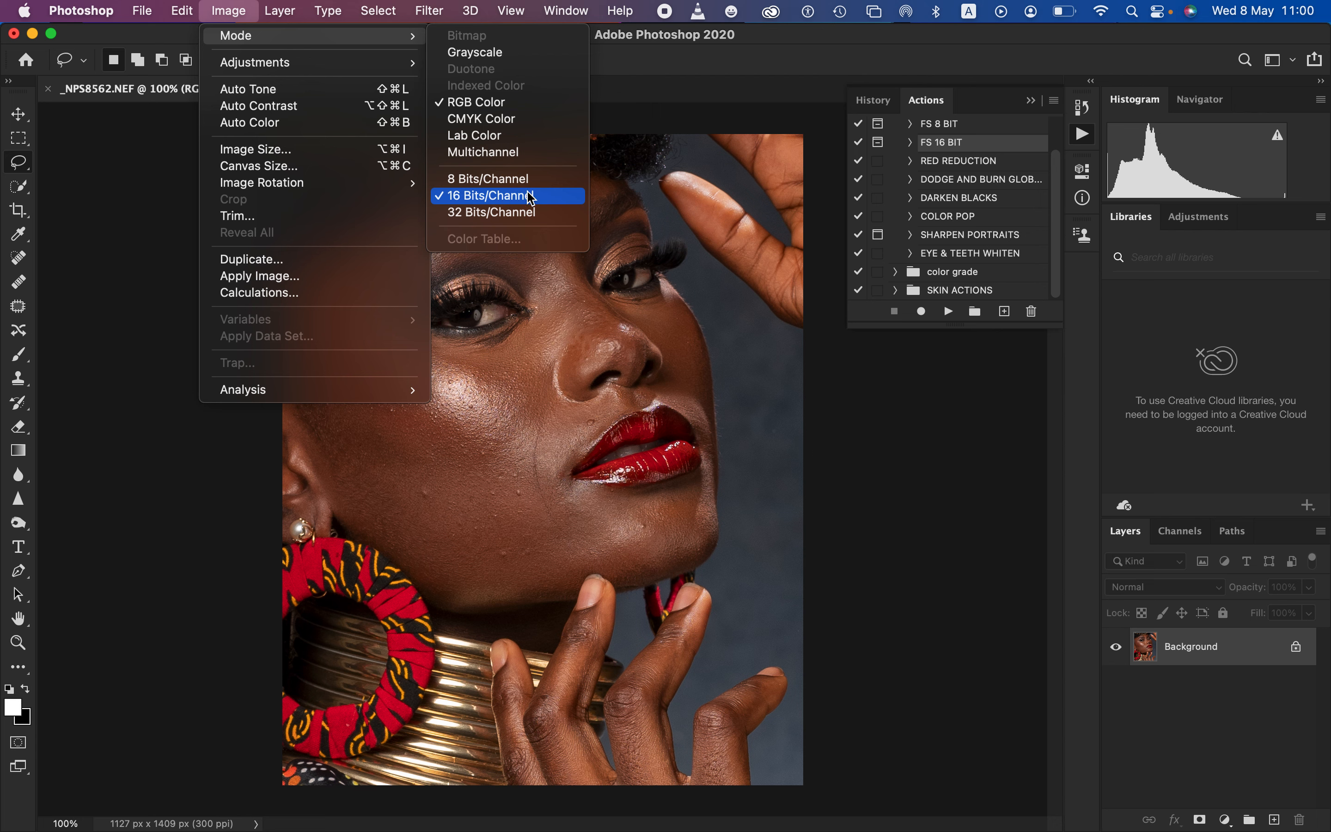
{"action": "left_click", "coordinate": [748, 300]}
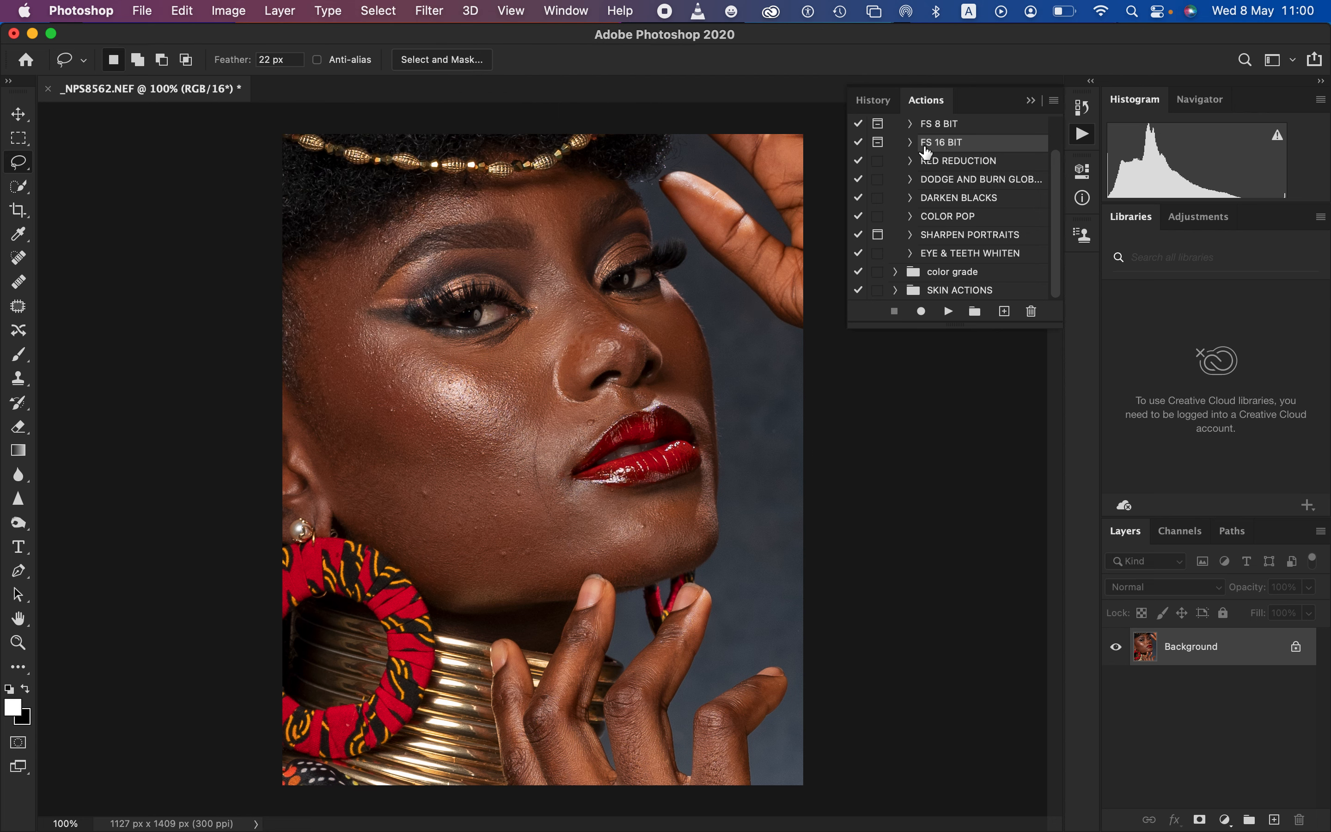
Run the FS 16 BIT action, using a Gaussian Blur radius of 7 pixels for the LOW layer
{"action": "left_click", "coordinate": [946, 312]}
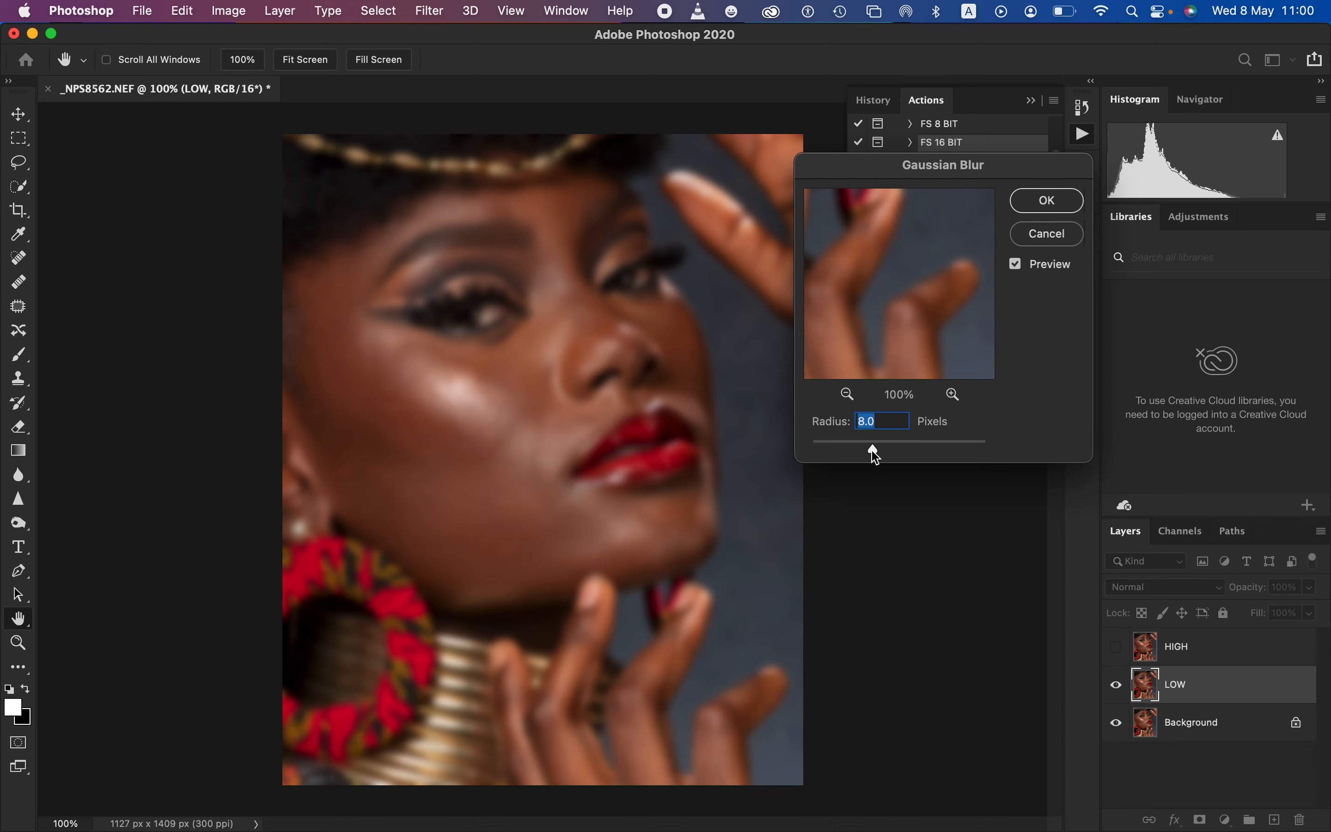
{"action": "type", "text": "7"}
{"action": "left_click", "coordinate": [1048, 201]}
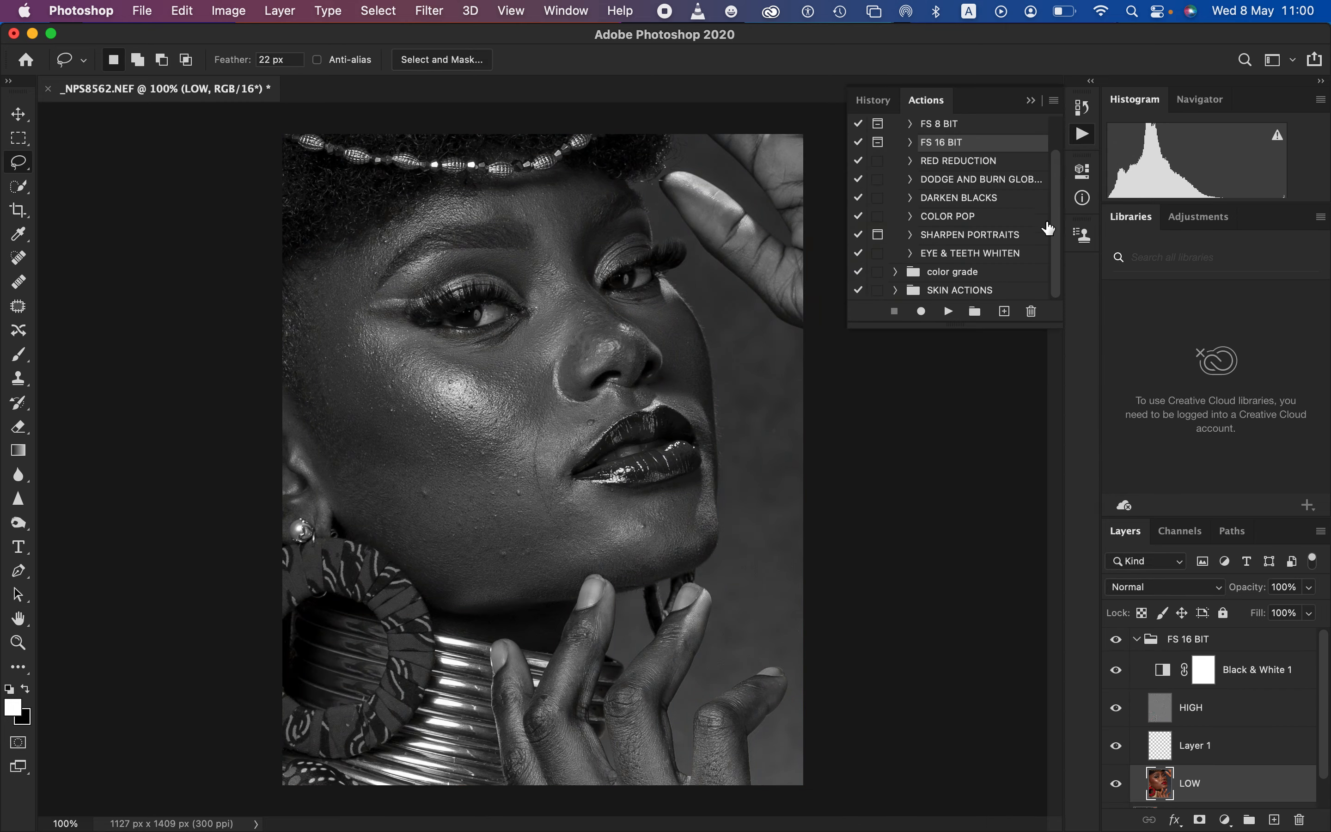
Delete the Black & White 1 adjustment layer and the empty Layer 1 from the FS 16 BIT group
{"action": "left_click", "coordinate": [1279, 675]}
{"action": "key", "text": "x"}
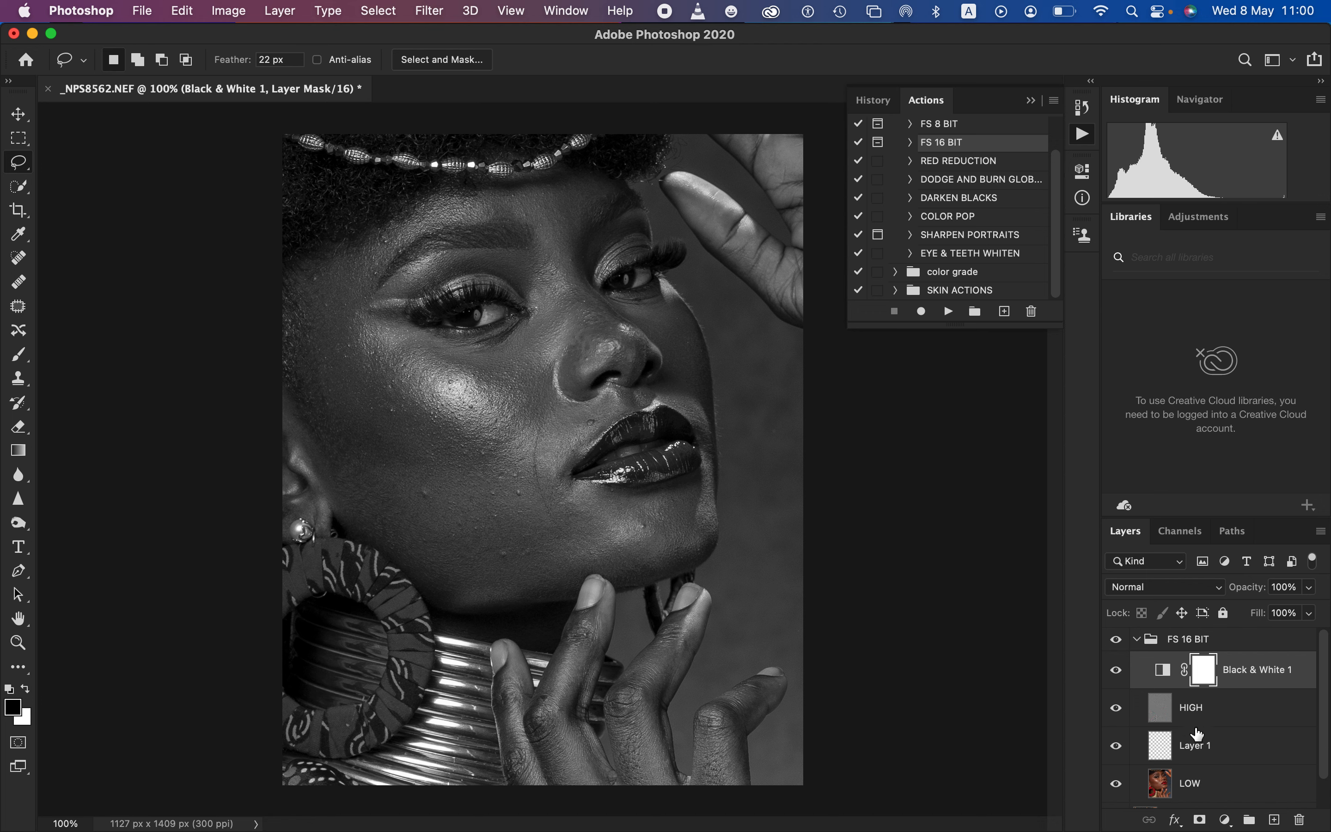
{"action": "left_click_drag", "start_coordinate": [1275, 672], "coordinate": [1301, 819]}
{"action": "left_click", "coordinate": [1259, 709]}
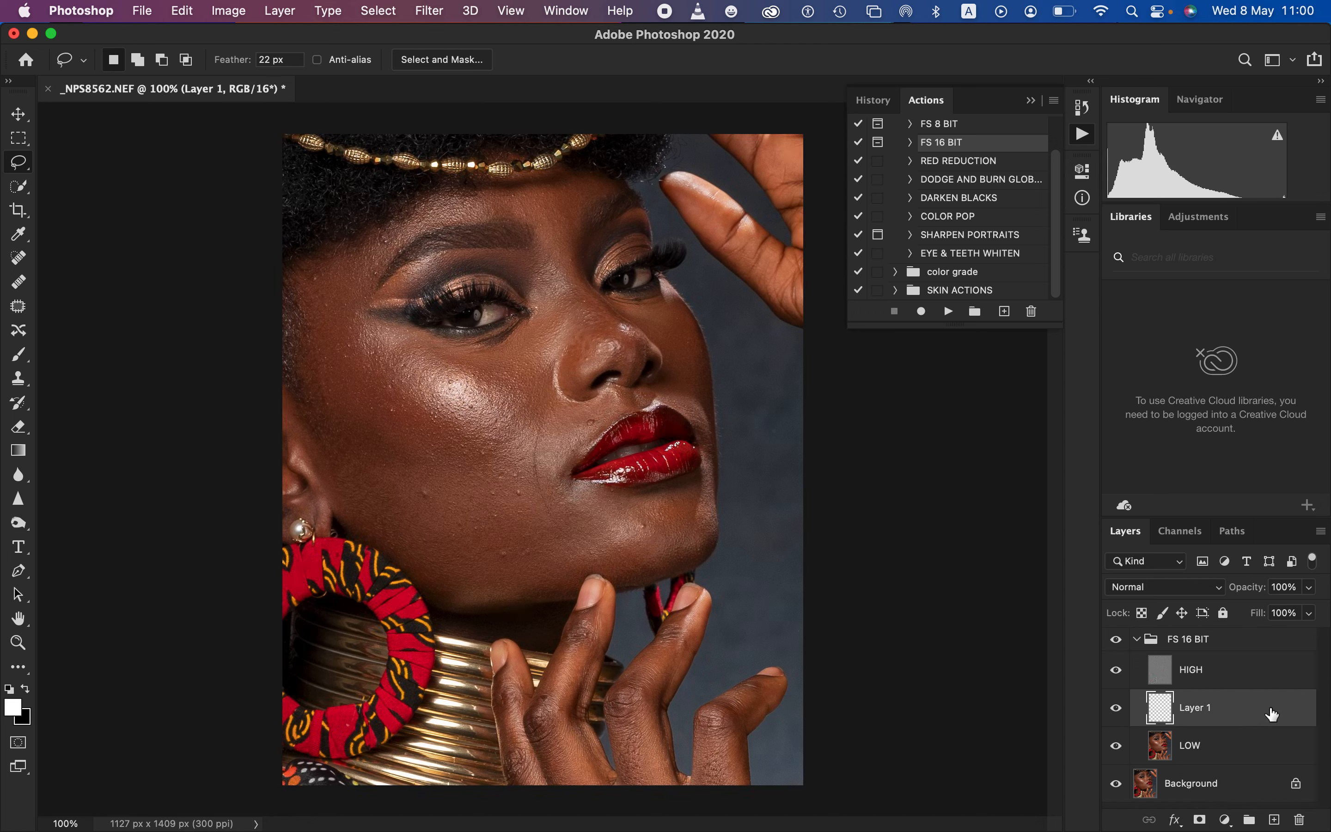
{"action": "left_click_drag", "start_coordinate": [1274, 713], "coordinate": [1301, 819]}
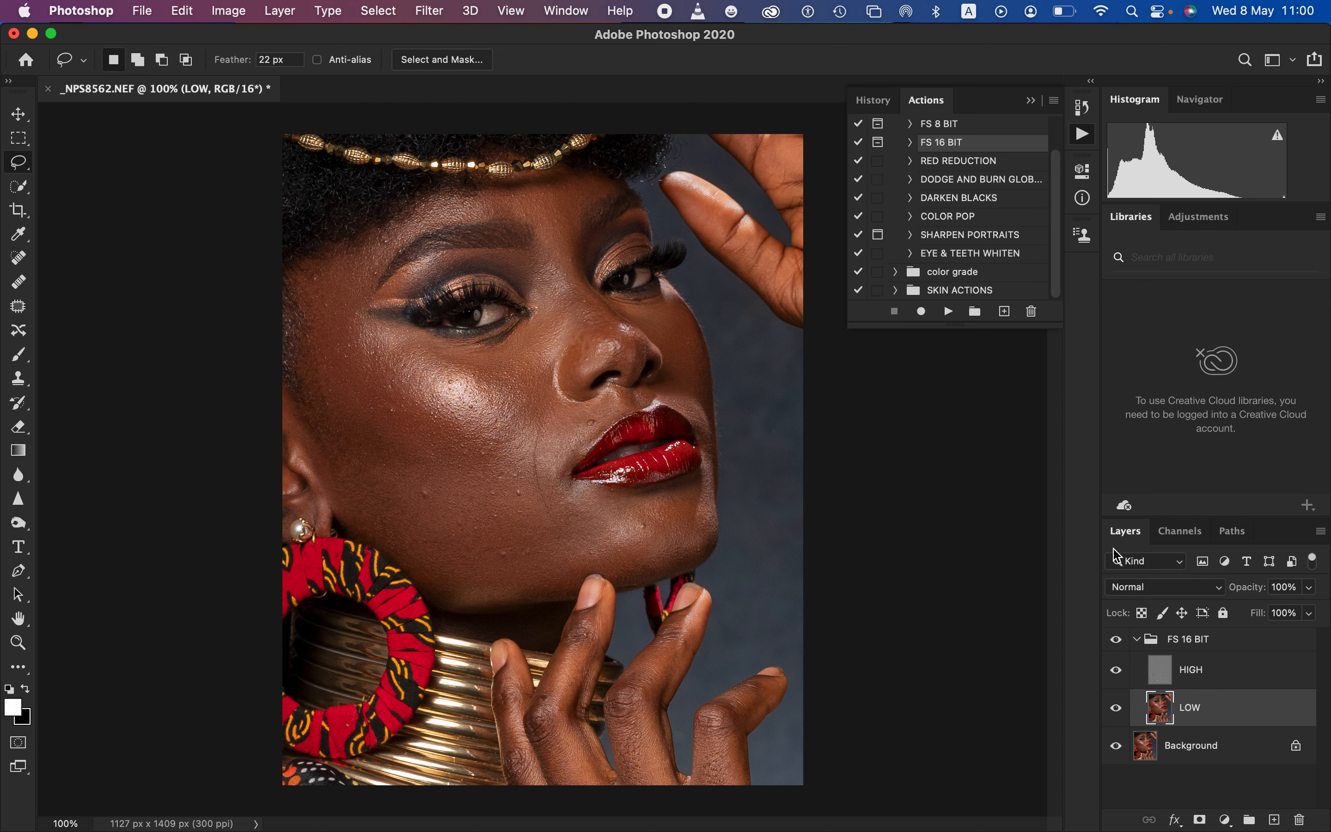
Hide the HIGH layer and switch to the Mixer Brush tool for work on the LOW layer
{"action": "left_click", "coordinate": [1116, 670]}
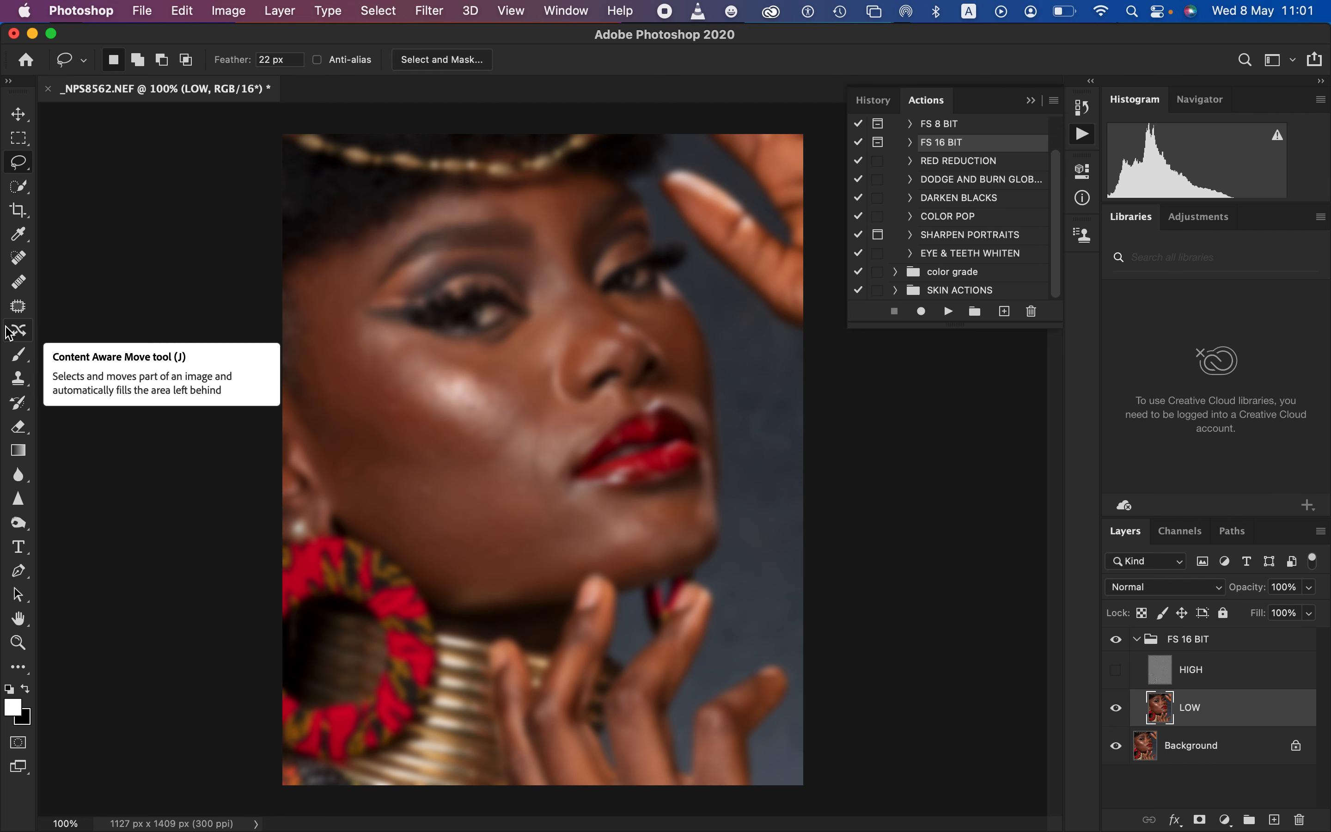
{"action": "left_click", "coordinate": [19, 364]}
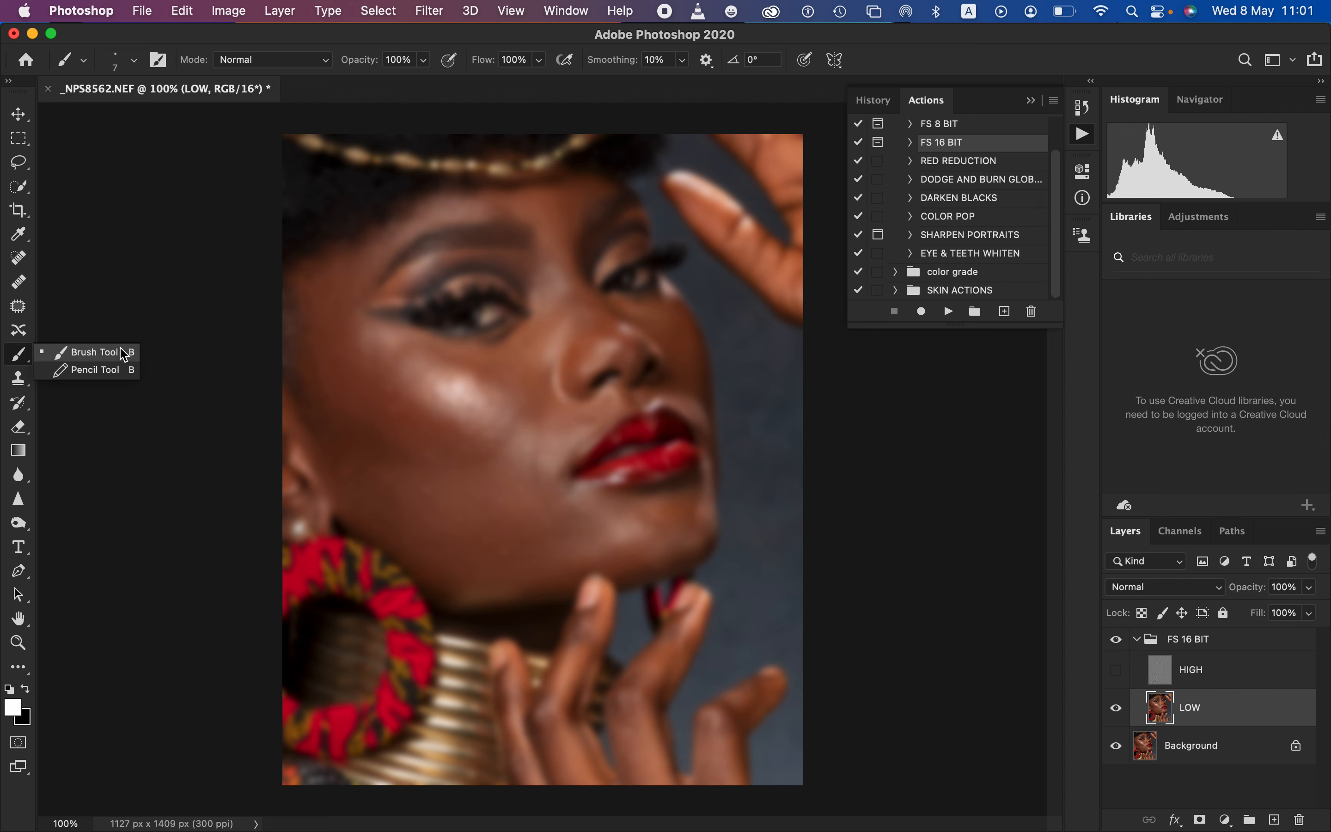
{"action": "left_click", "coordinate": [14, 667]}
{"action": "right_click", "coordinate": [14, 667]}
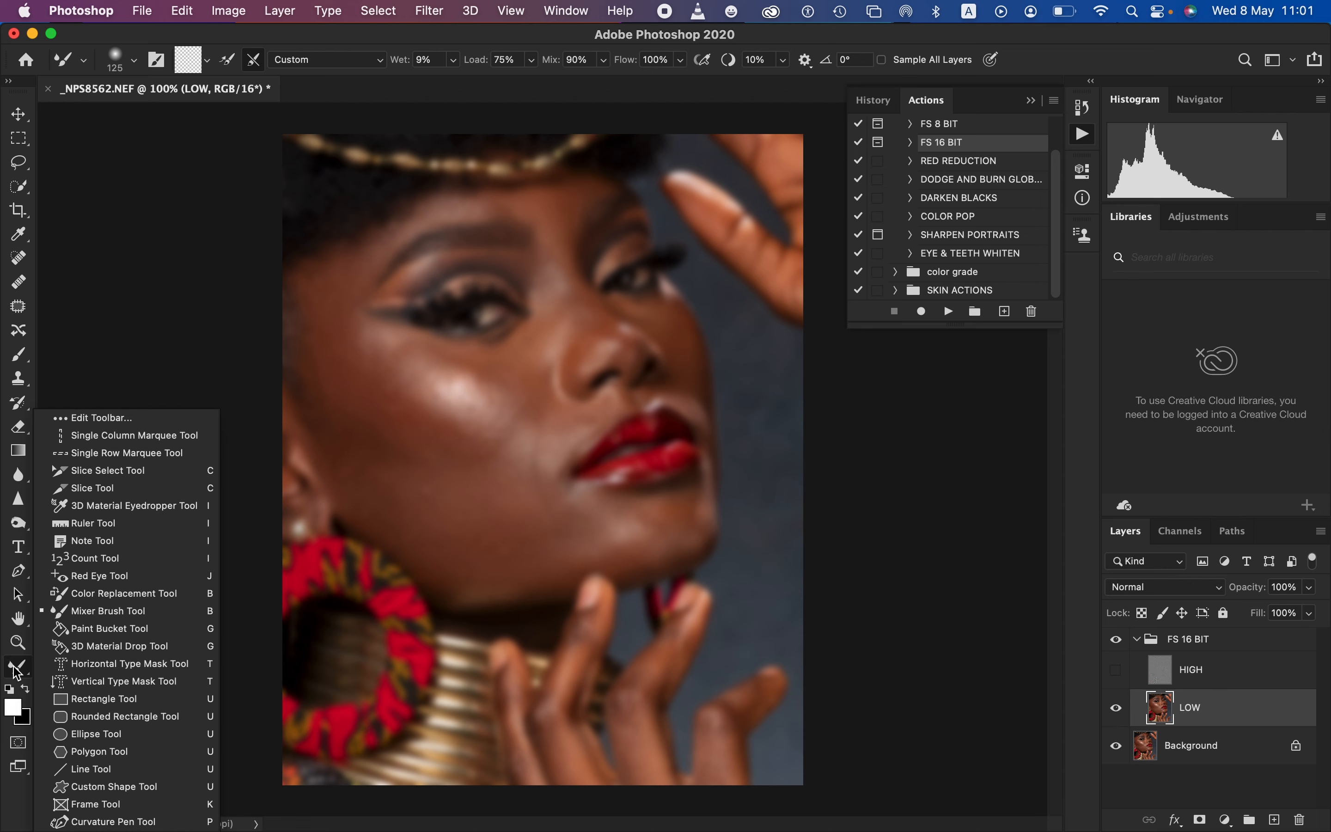
Pick the Mixer Brush with a 125 px soft round tip and clean the brush
{"action": "left_click", "coordinate": [108, 611]}
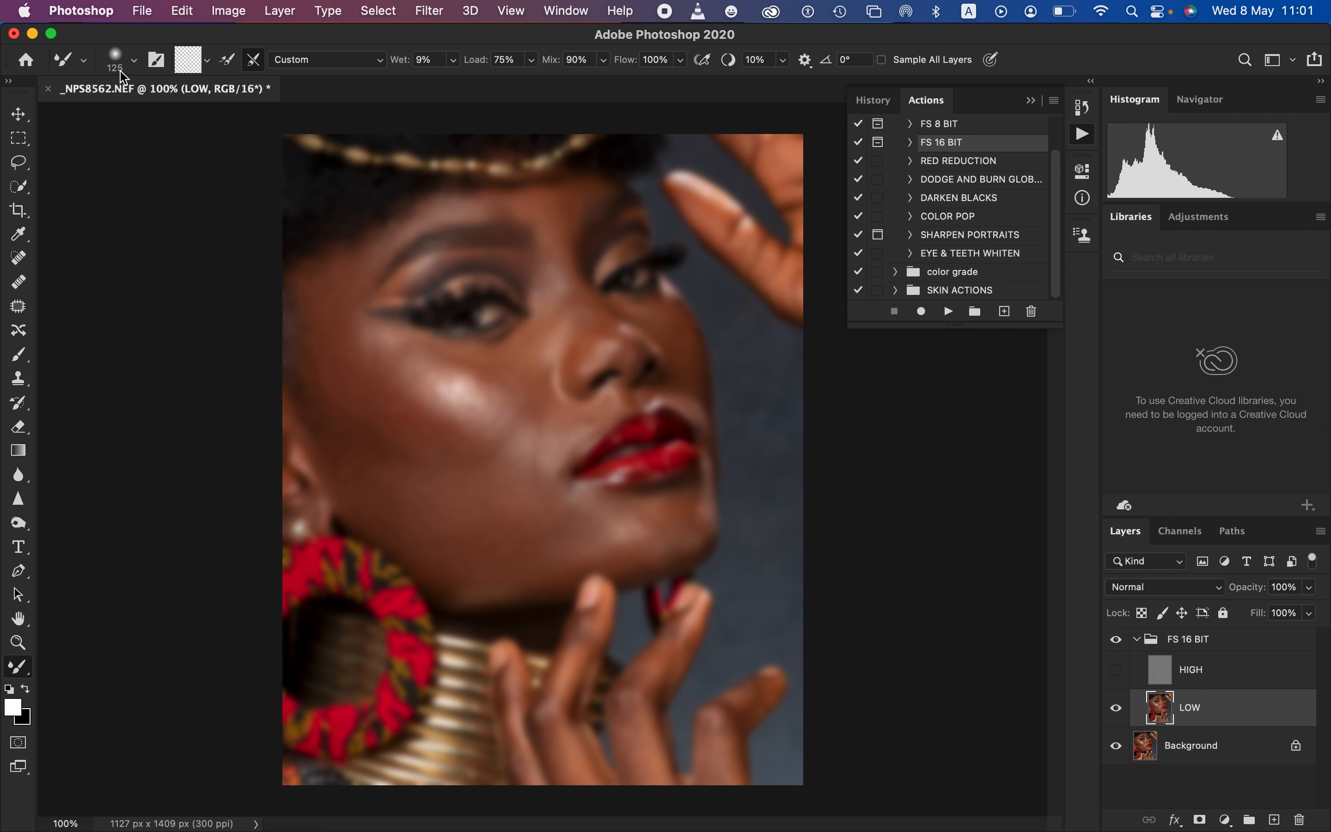
{"action": "left_click", "coordinate": [135, 61]}
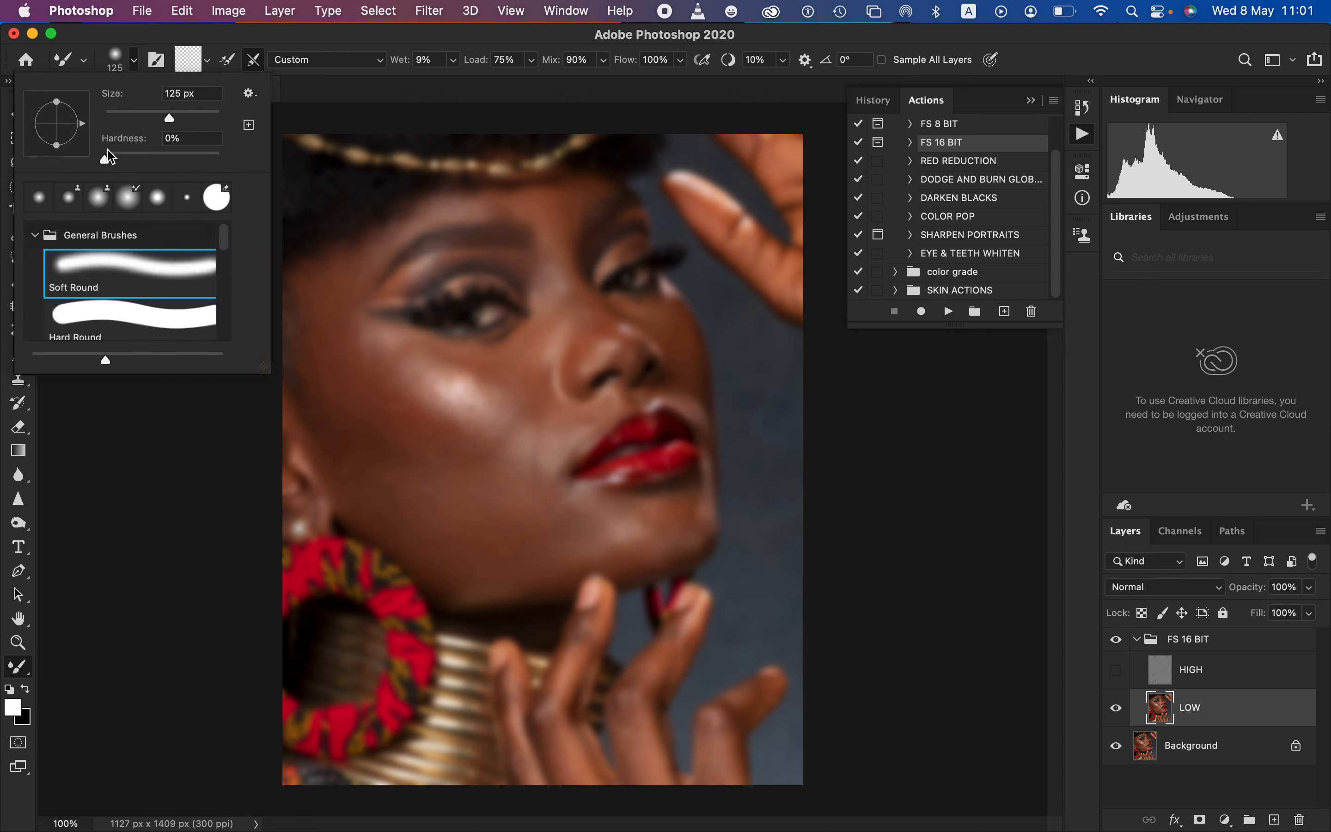
{"action": "left_click", "coordinate": [220, 51]}
{"action": "left_click", "coordinate": [208, 59]}
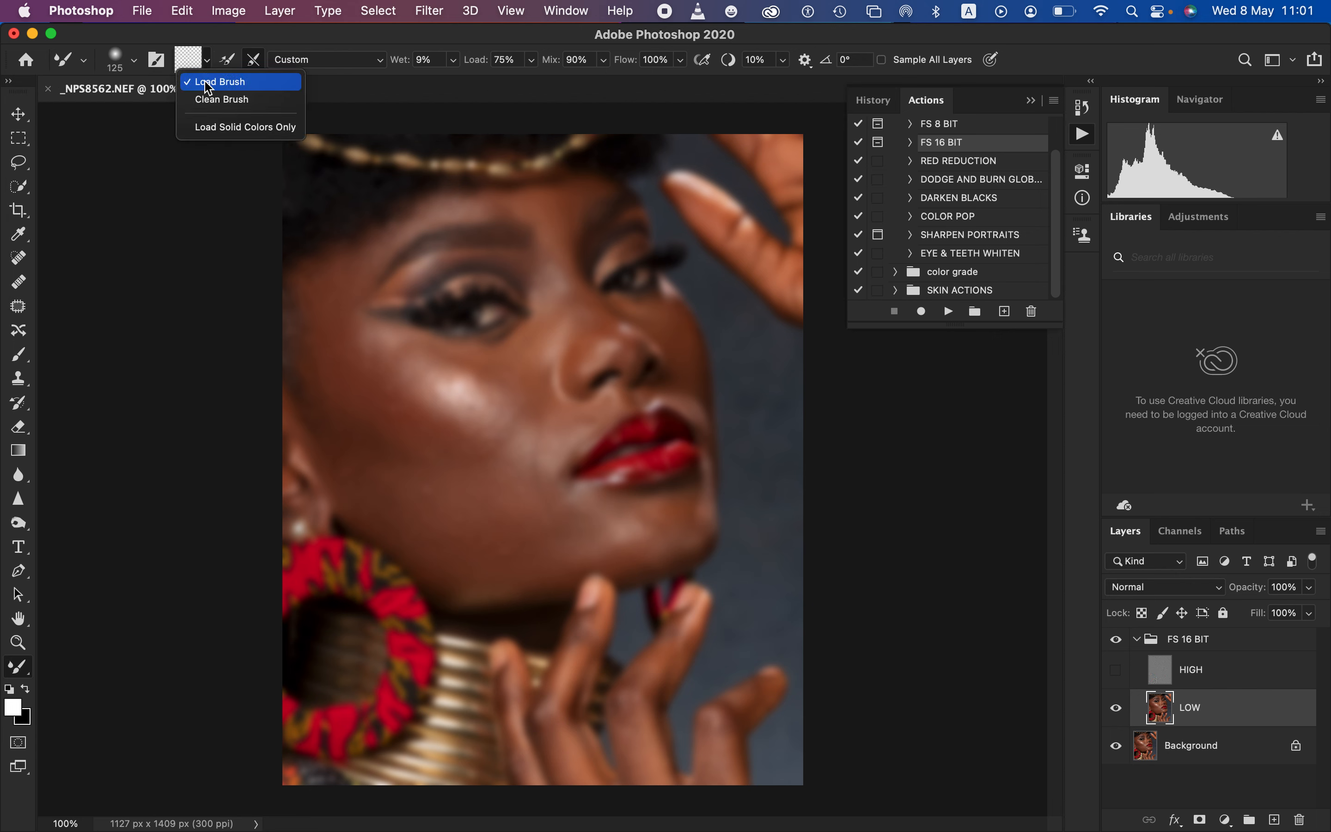
{"action": "left_click", "coordinate": [211, 104]}
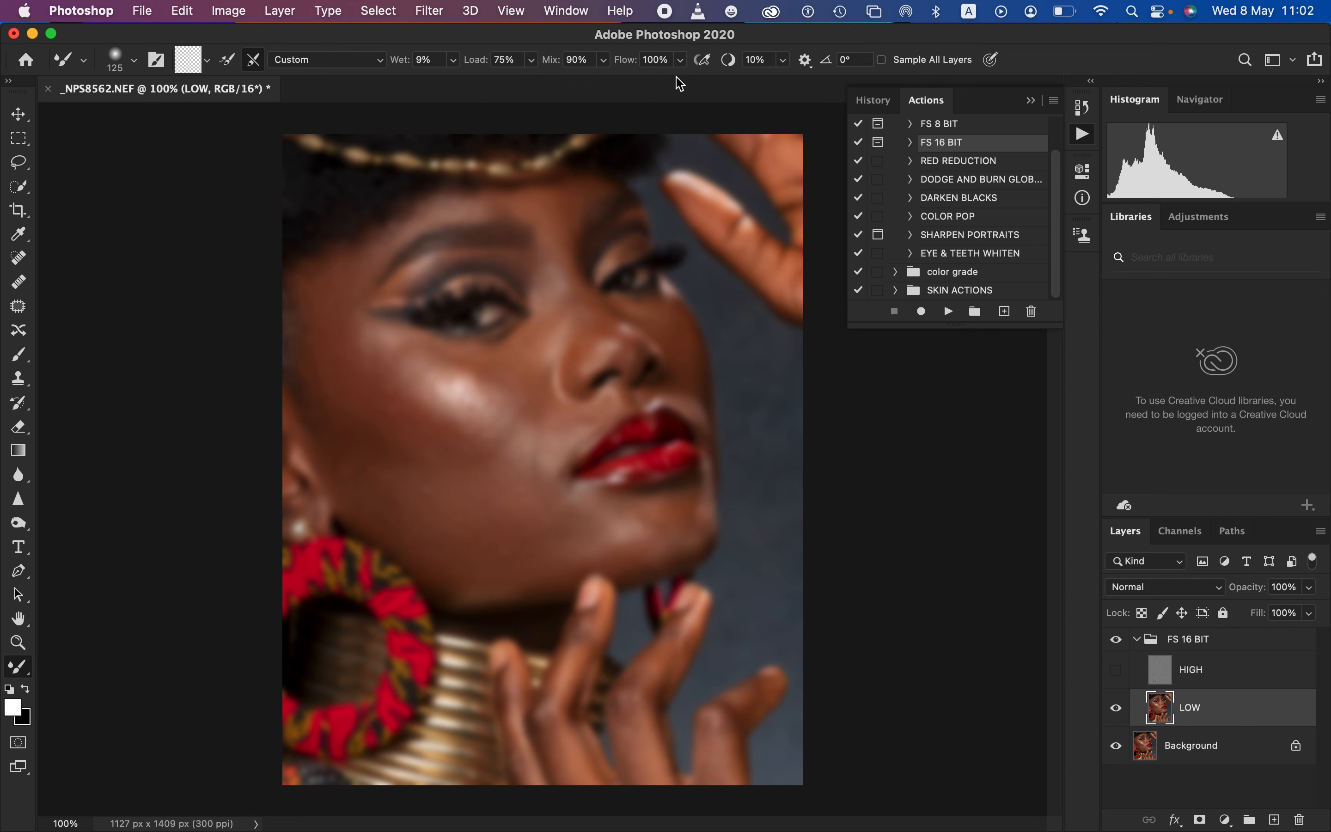
Try a Mixer Brush stroke on the cheek with Sample All Layers enabled and the HIGH layer visible, and undo it
{"action": "left_click", "coordinate": [882, 60]}
{"action": "left_click", "coordinate": [1118, 669]}
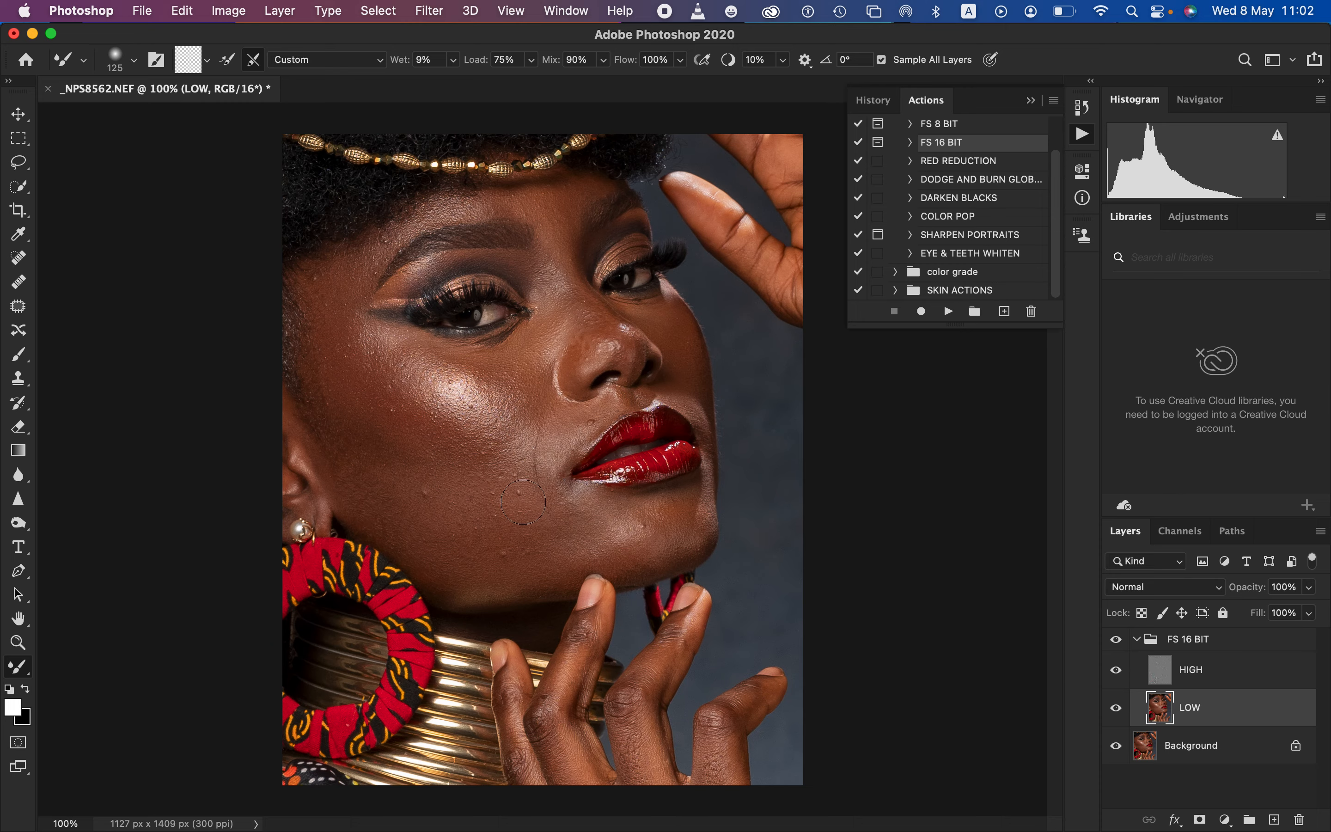
{"action": "mouse_move", "coordinate": [385, 380]}
{"action": "left_mouse_down"}
{"action": "mouse_move", "coordinate": [448, 441]}
{"action": "mouse_move", "coordinate": [445, 401]}
{"action": "mouse_move", "coordinate": [416, 372]}
{"action": "mouse_move", "coordinate": [386, 401]}
{"action": "mouse_move", "coordinate": [449, 398]}
{"action": "mouse_move", "coordinate": [407, 396]}
{"action": "mouse_move", "coordinate": [428, 403]}
{"action": "left_mouse_up"}
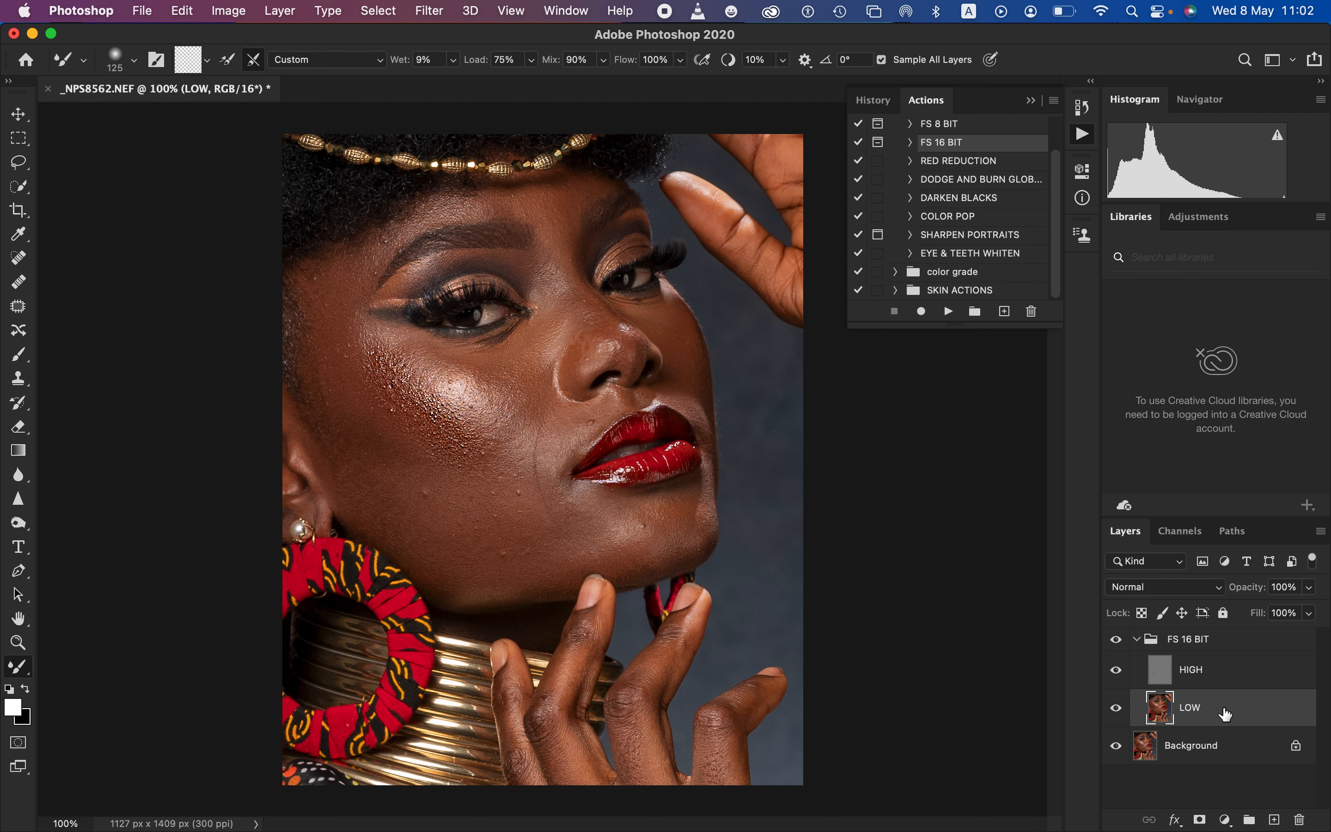
{"action": "key", "text": "super+z"}
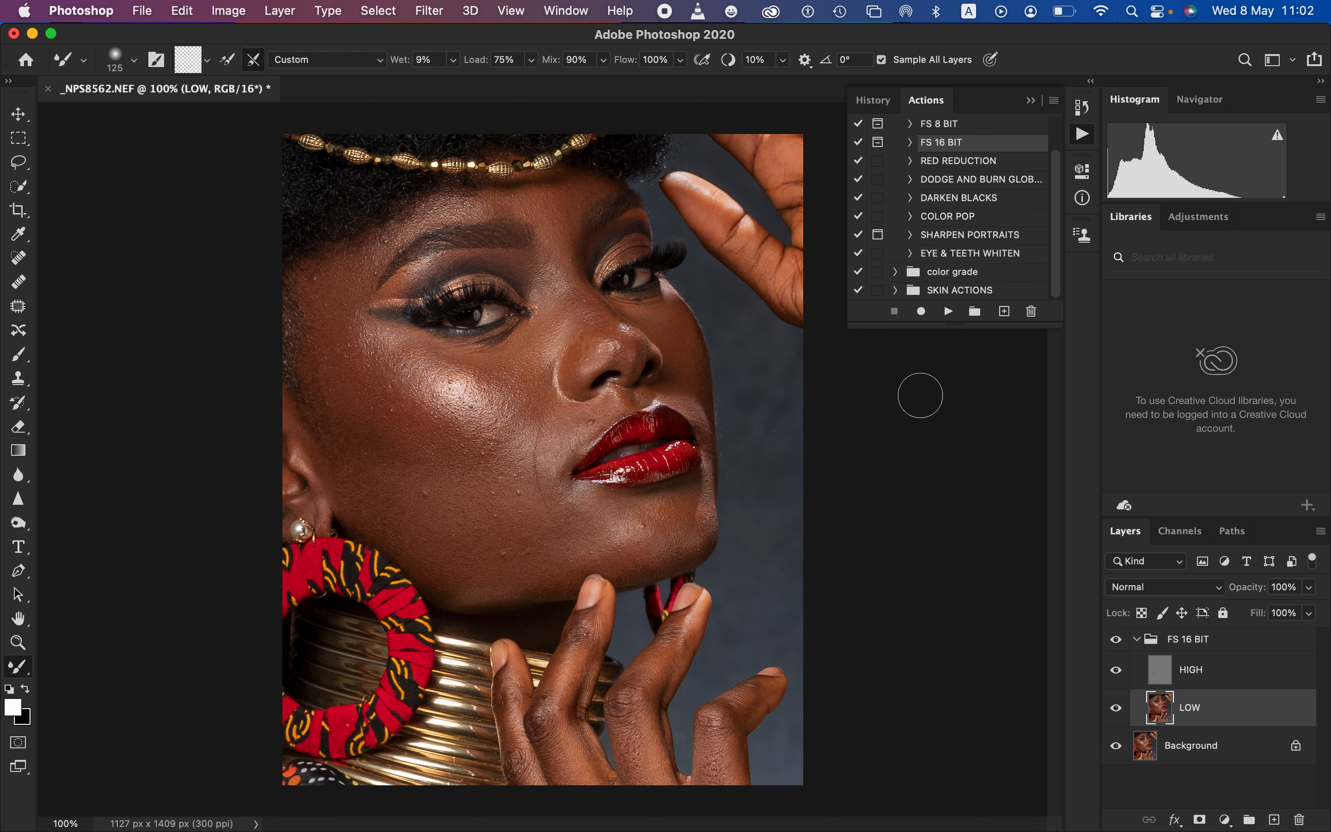
{"action": "left_click", "coordinate": [881, 60]}
{"action": "left_click", "coordinate": [1115, 670]}
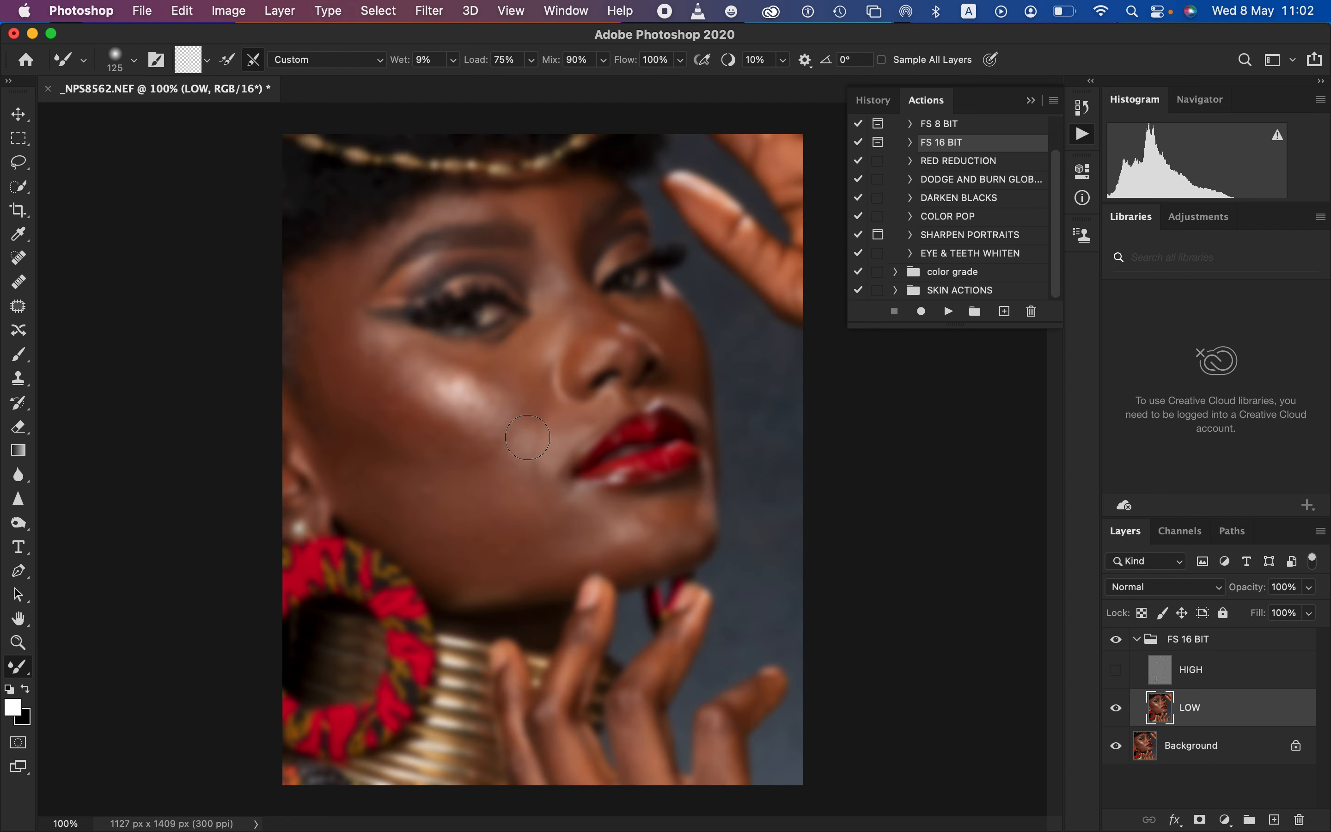
Blend the uneven tones across the near cheek on the LOW layer with the 125 px Mixer Brush
{"action": "mouse_move", "coordinate": [382, 417]}
{"action": "left_mouse_down"}
{"action": "mouse_move", "coordinate": [396, 408]}
{"action": "mouse_move", "coordinate": [352, 364]}
{"action": "mouse_move", "coordinate": [396, 395]}
{"action": "mouse_move", "coordinate": [401, 427]}
{"action": "left_mouse_up"}
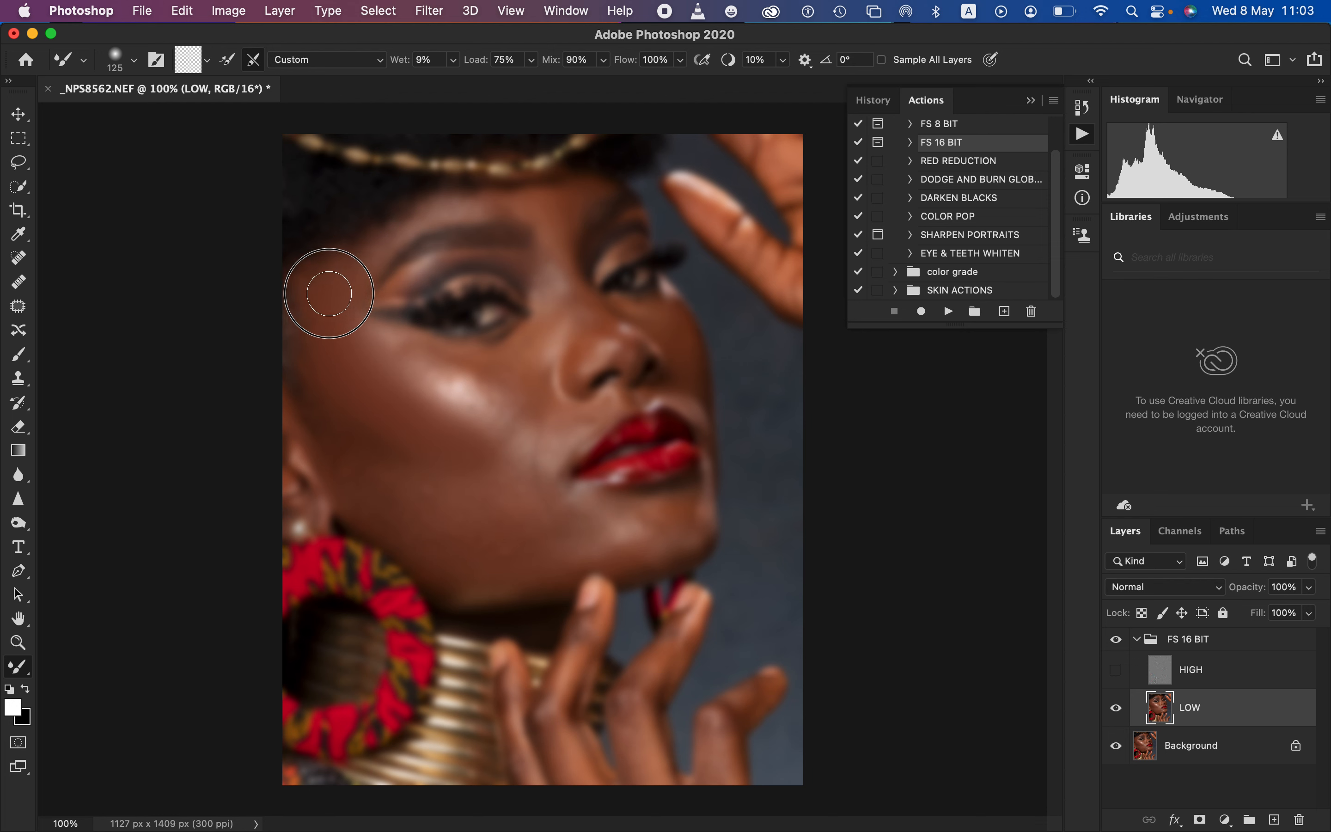
{"action": "left_click_drag", "start_coordinate": [372, 380], "coordinate": [437, 421]}
{"action": "mouse_move", "coordinate": [388, 479]}
{"action": "left_mouse_down"}
{"action": "mouse_move", "coordinate": [516, 485]}
{"action": "mouse_move", "coordinate": [492, 445]}
{"action": "mouse_move", "coordinate": [488, 474]}
{"action": "mouse_move", "coordinate": [350, 440]}
{"action": "mouse_move", "coordinate": [359, 446]}
{"action": "mouse_move", "coordinate": [350, 350]}
{"action": "mouse_move", "coordinate": [371, 431]}
{"action": "mouse_move", "coordinate": [498, 514]}
{"action": "mouse_move", "coordinate": [475, 528]}
{"action": "mouse_move", "coordinate": [511, 550]}
{"action": "mouse_move", "coordinate": [532, 515]}
{"action": "mouse_move", "coordinate": [523, 494]}
{"action": "mouse_move", "coordinate": [490, 484]}
{"action": "mouse_move", "coordinate": [386, 483]}
{"action": "mouse_move", "coordinate": [426, 495]}
{"action": "left_mouse_up"}
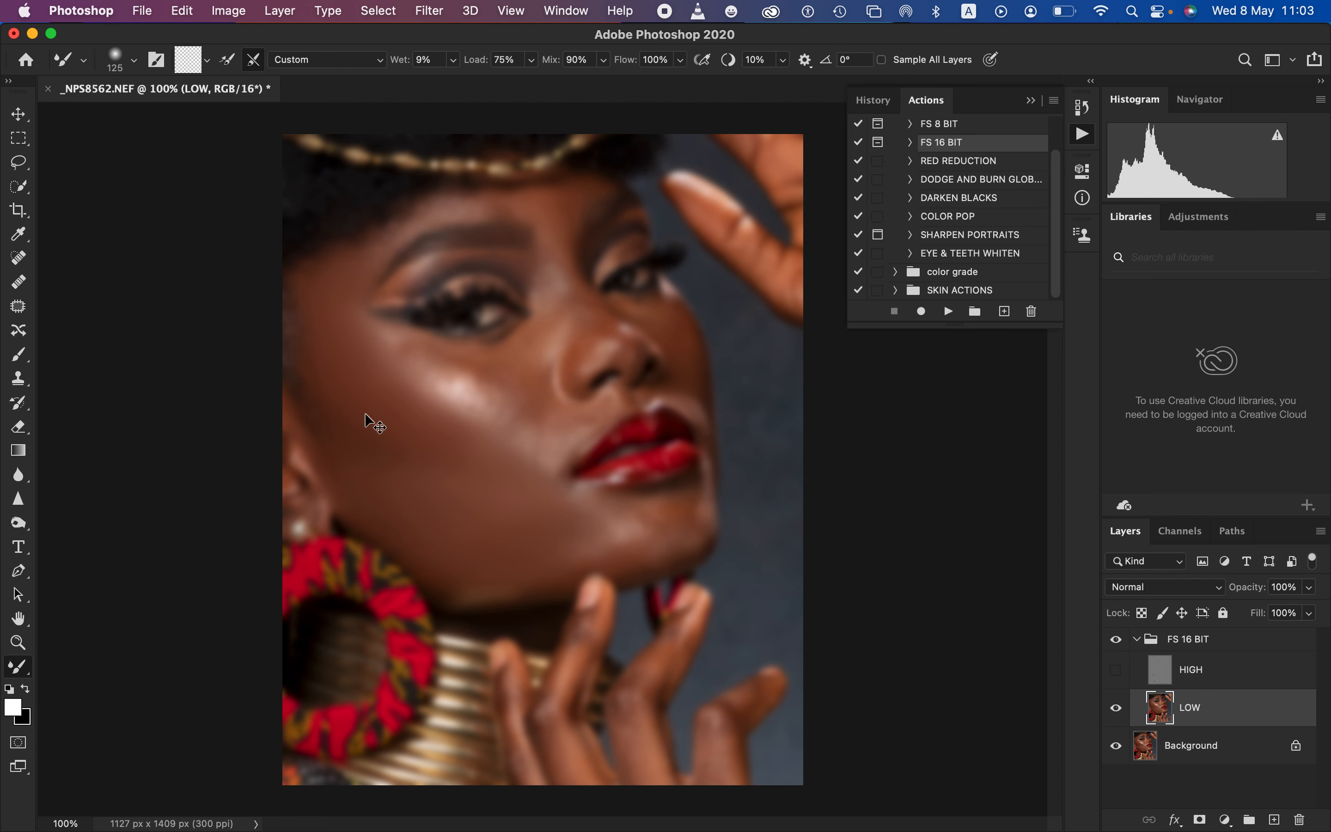
Smooth the tone transitions along the jaw and around the cheekbone highlight on the LOW layer
{"action": "key", "text": "super+equal"}
{"action": "key", "text": "super+equal"}
{"action": "key", "text": "super+equal"}
{"action": "key", "text": "super+equal"}
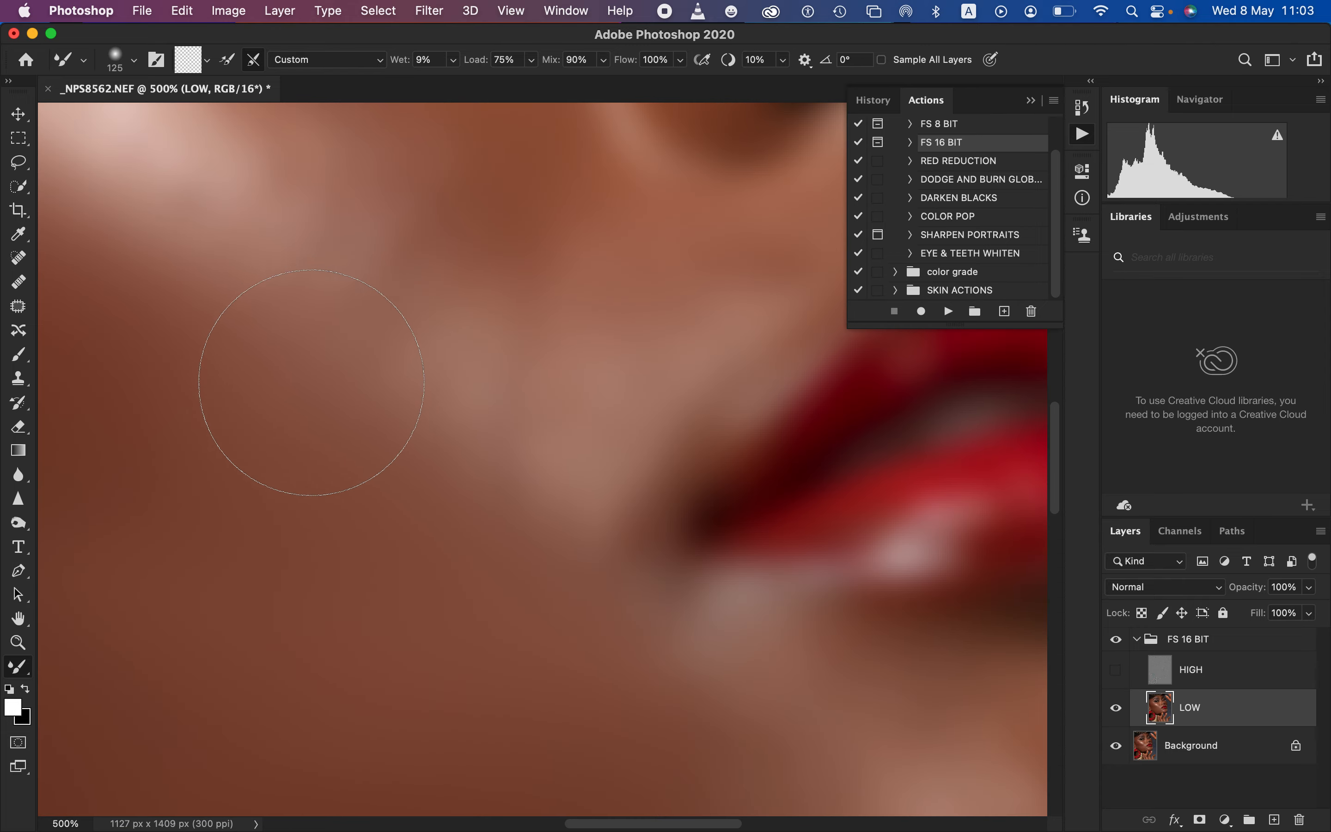
{"action": "key", "text": "super+equal"}
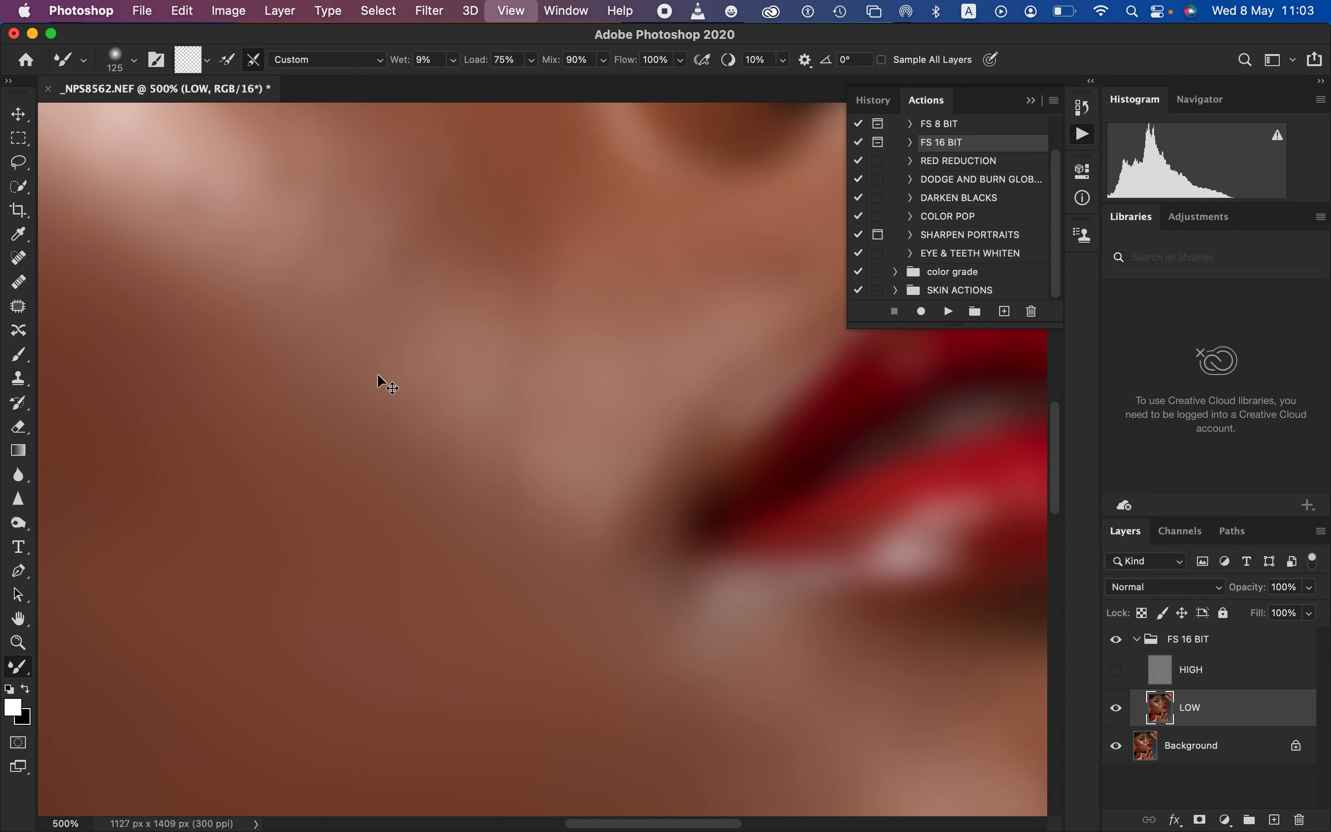
{"action": "key", "text": "super+minus"}
{"action": "key", "text": "super+minus"}
{"action": "key", "text": "super+minus"}
{"action": "key", "text": "super+minus"}
{"action": "key", "text": "super+minus"}
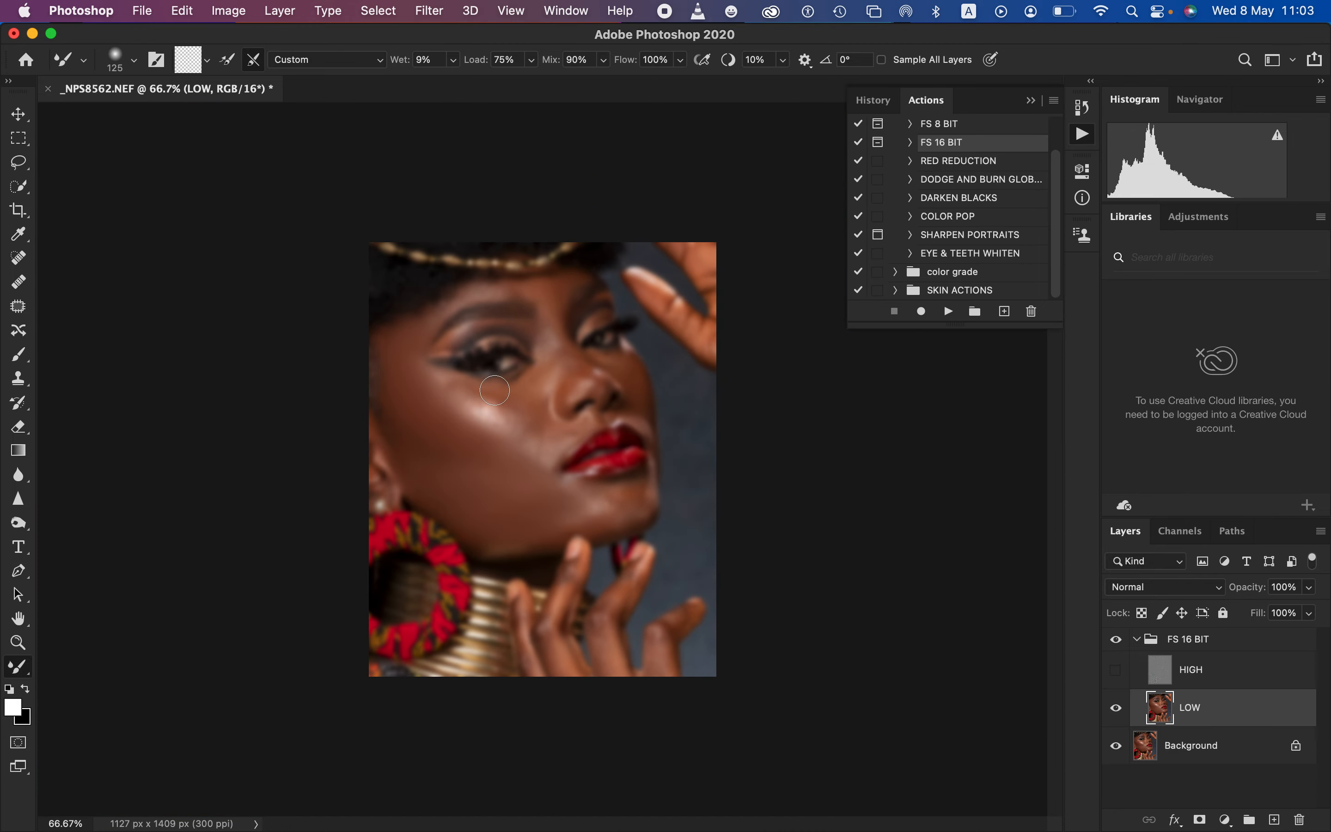
{"action": "mouse_move", "coordinate": [518, 508]}
{"action": "left_mouse_down"}
{"action": "mouse_move", "coordinate": [492, 453]}
{"action": "mouse_move", "coordinate": [537, 452]}
{"action": "mouse_move", "coordinate": [476, 465]}
{"action": "mouse_move", "coordinate": [433, 443]}
{"action": "mouse_move", "coordinate": [456, 453]}
{"action": "mouse_move", "coordinate": [434, 444]}
{"action": "mouse_move", "coordinate": [423, 409]}
{"action": "mouse_move", "coordinate": [440, 418]}
{"action": "mouse_move", "coordinate": [406, 377]}
{"action": "mouse_move", "coordinate": [411, 338]}
{"action": "mouse_move", "coordinate": [401, 379]}
{"action": "mouse_move", "coordinate": [480, 443]}
{"action": "mouse_move", "coordinate": [467, 475]}
{"action": "mouse_move", "coordinate": [562, 511]}
{"action": "mouse_move", "coordinate": [628, 496]}
{"action": "mouse_move", "coordinate": [525, 530]}
{"action": "mouse_move", "coordinate": [469, 472]}
{"action": "left_mouse_up"}
{"action": "mouse_move", "coordinate": [474, 405]}
{"action": "left_mouse_down"}
{"action": "mouse_move", "coordinate": [484, 421]}
{"action": "mouse_move", "coordinate": [445, 384]}
{"action": "mouse_move", "coordinate": [488, 415]}
{"action": "left_mouse_up"}
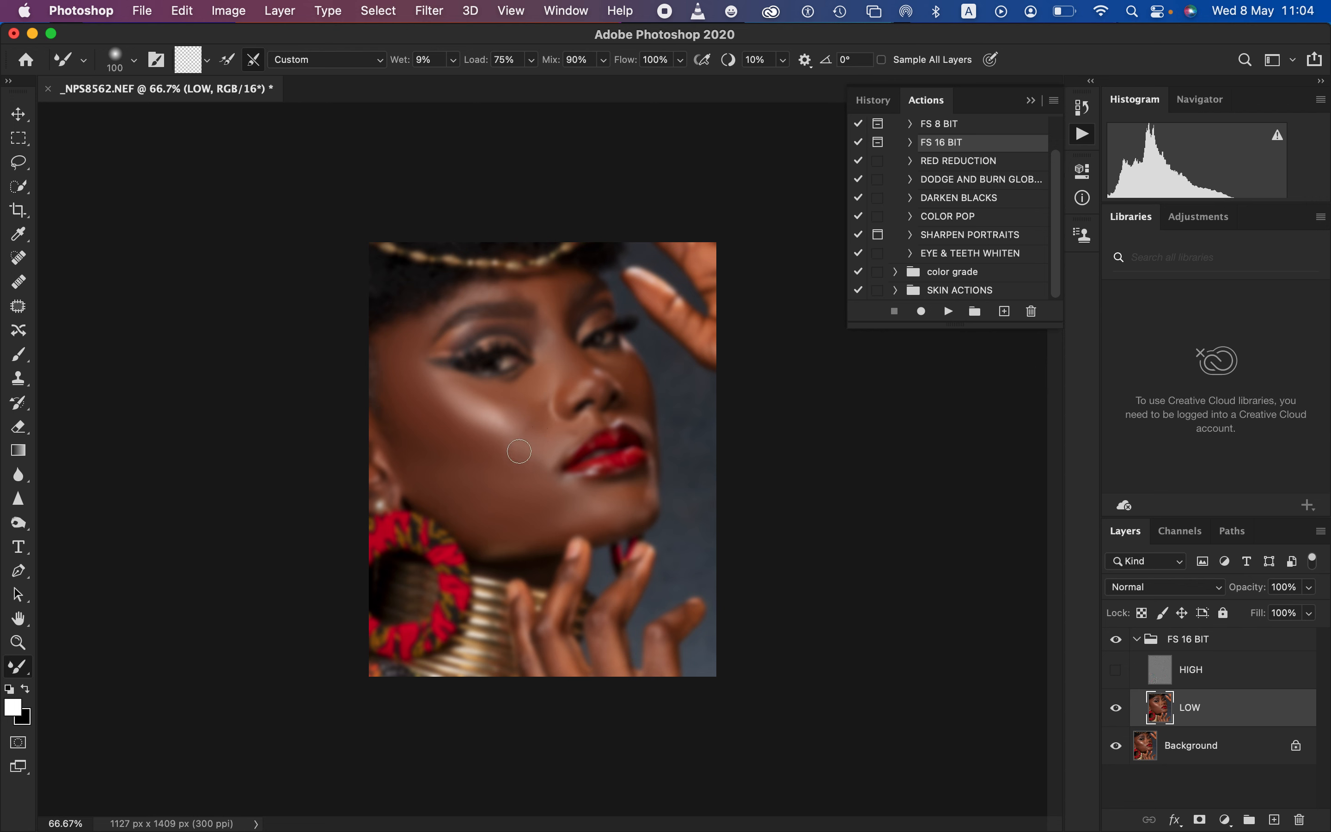
Blend the skin around the cheek highlight, between the eyes, beside the mouth and on the chin with a 100 px Mixer Brush
{"action": "mouse_move", "coordinate": [526, 453]}
{"action": "left_mouse_down"}
{"action": "mouse_move", "coordinate": [537, 462]}
{"action": "mouse_move", "coordinate": [513, 451]}
{"action": "left_mouse_up"}
{"action": "left_click_drag", "start_coordinate": [504, 402], "coordinate": [534, 393]}
{"action": "mouse_move", "coordinate": [555, 318]}
{"action": "left_mouse_down"}
{"action": "mouse_move", "coordinate": [564, 283]}
{"action": "mouse_move", "coordinate": [497, 287]}
{"action": "mouse_move", "coordinate": [541, 282]}
{"action": "left_mouse_up"}
{"action": "left_click_drag", "start_coordinate": [523, 413], "coordinate": [515, 416]}
{"action": "left_click_drag", "start_coordinate": [598, 512], "coordinate": [548, 482]}
{"action": "mouse_move", "coordinate": [479, 508]}
{"action": "left_mouse_down"}
{"action": "mouse_move", "coordinate": [486, 472]}
{"action": "mouse_move", "coordinate": [510, 491]}
{"action": "mouse_move", "coordinate": [516, 454]}
{"action": "left_mouse_up"}
{"action": "mouse_move", "coordinate": [516, 387]}
{"action": "left_mouse_down"}
{"action": "mouse_move", "coordinate": [527, 383]}
{"action": "mouse_move", "coordinate": [512, 387]}
{"action": "mouse_move", "coordinate": [531, 413]}
{"action": "left_mouse_up"}
{"action": "left_click_drag", "start_coordinate": [562, 486], "coordinate": [550, 476]}
Show the HIGH layer and toggle the FS 16 BIT group's visibility to compare the retouch with the original
{"action": "left_click", "coordinate": [1117, 670]}
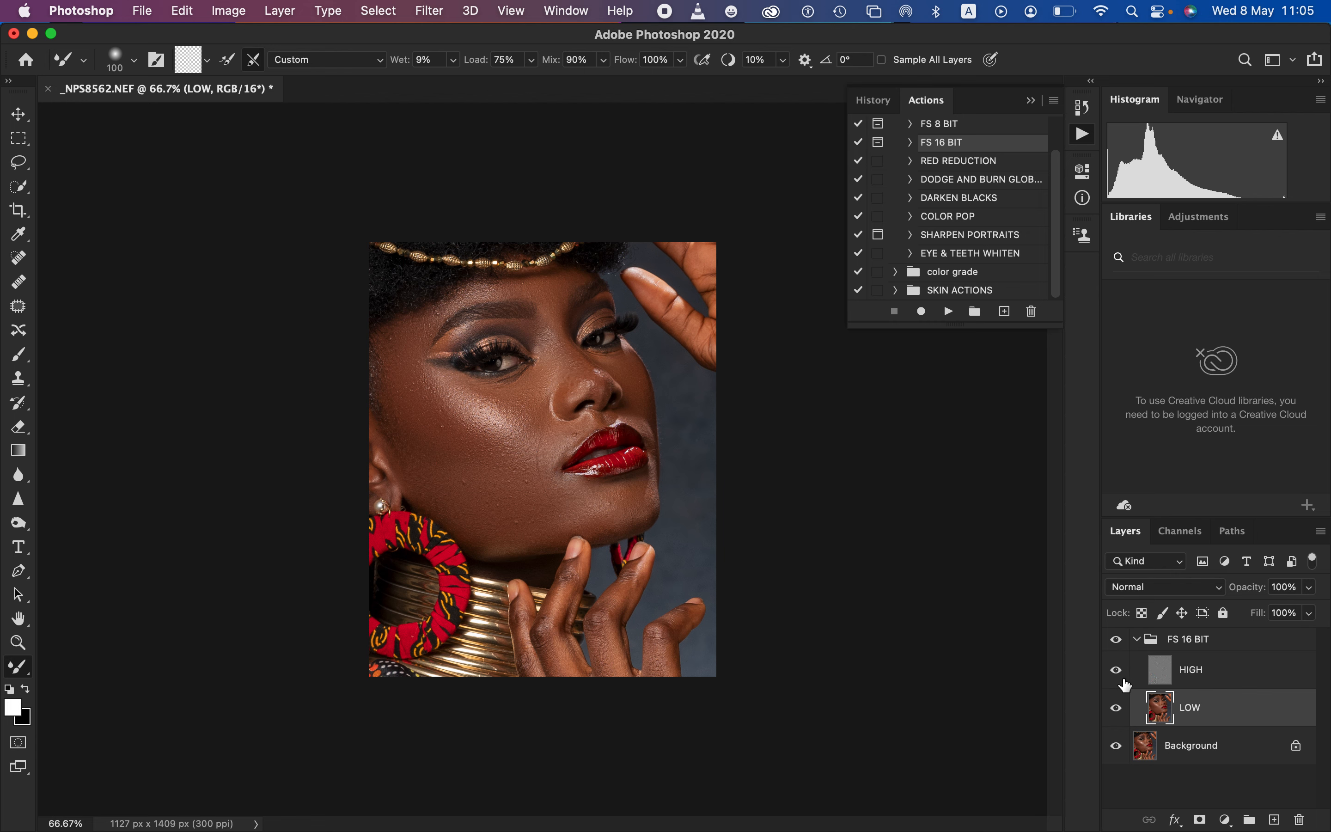
{"action": "left_click", "coordinate": [1116, 640]}
{"action": "left_click", "coordinate": [1117, 640]}
{"action": "left_click", "coordinate": [1116, 640]}
{"action": "left_click", "coordinate": [1116, 640]}
{"action": "key", "text": "super+1"}
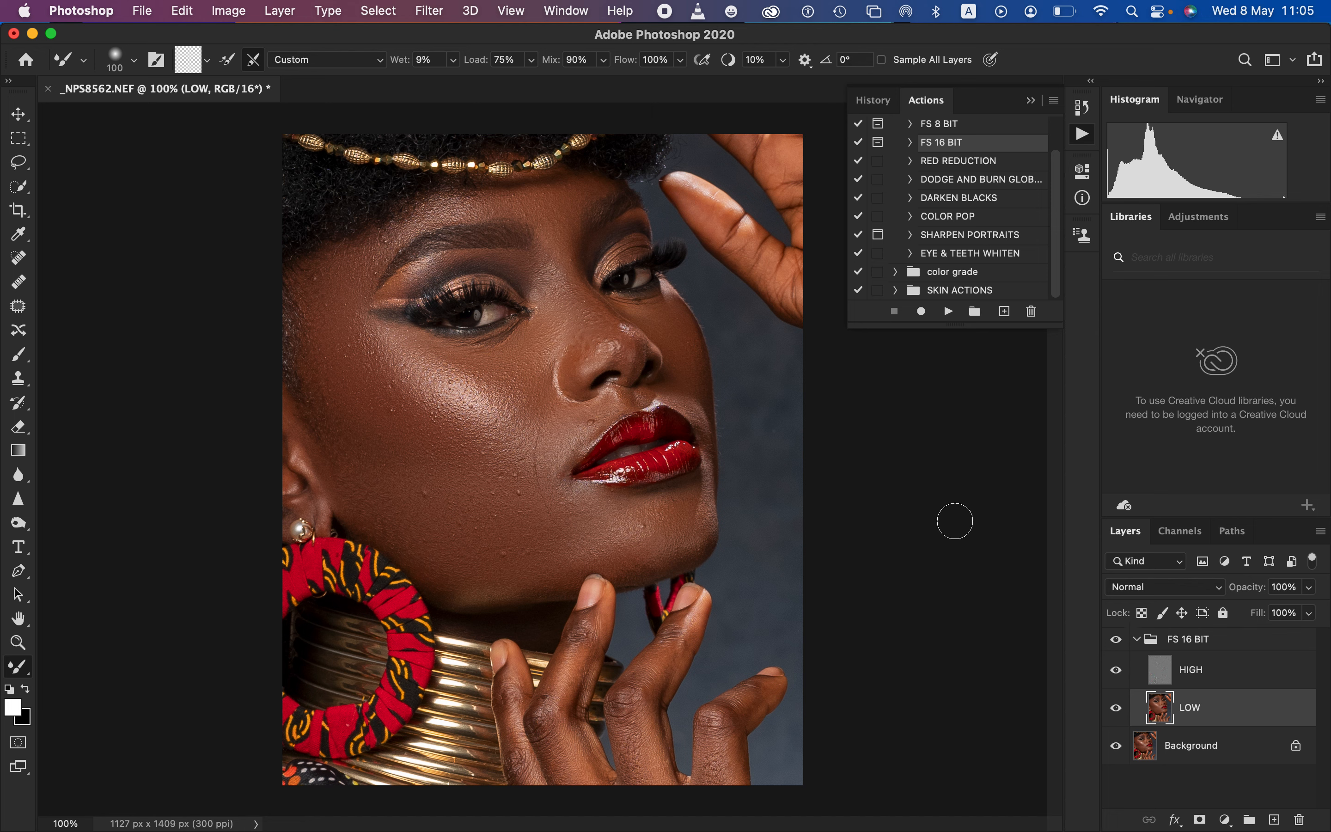
{"action": "left_click", "coordinate": [1117, 641]}
{"action": "left_click", "coordinate": [1118, 641]}
{"action": "left_click", "coordinate": [1118, 641]}
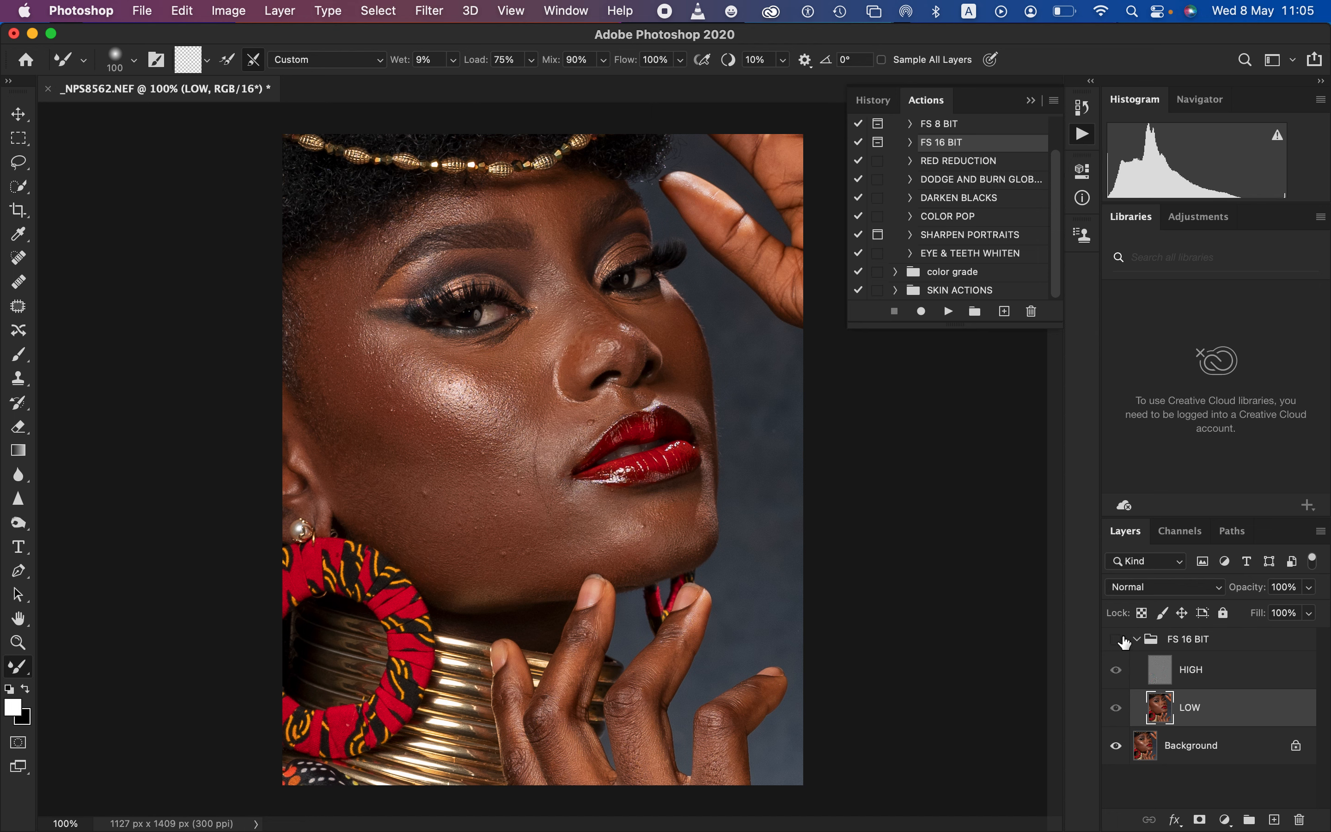
{"action": "left_click", "coordinate": [1118, 641]}
{"action": "left_click", "coordinate": [1117, 641]}
{"action": "left_click", "coordinate": [1126, 640]}
{"action": "left_click", "coordinate": [1125, 640]}
{"action": "left_click", "coordinate": [1129, 642]}
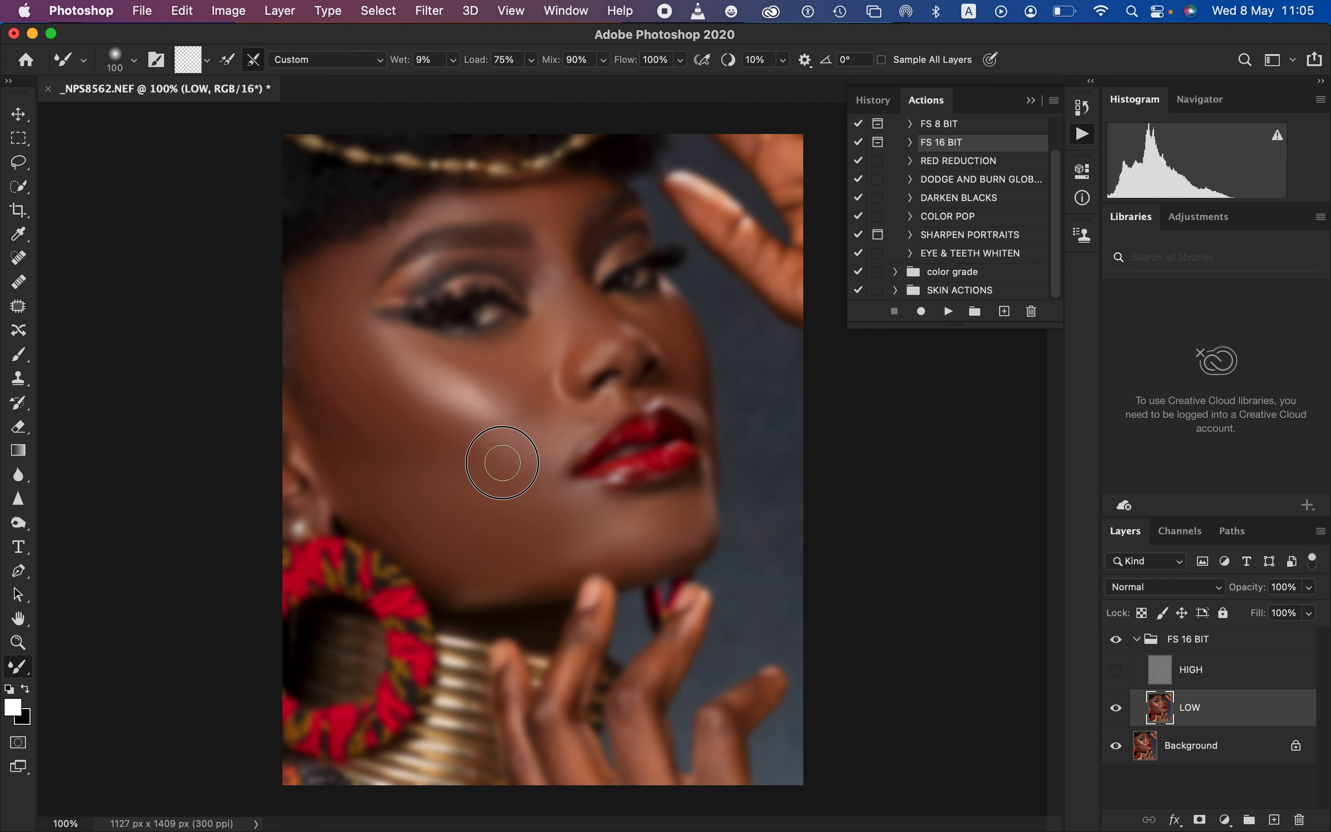
With the HIGH layer hidden, blend the tones above the lip, on the far cheek and on the nose
{"action": "left_click_drag", "start_coordinate": [577, 421], "coordinate": [607, 408]}
{"action": "left_click_drag", "start_coordinate": [689, 331], "coordinate": [684, 328]}
{"action": "left_click_drag", "start_coordinate": [605, 305], "coordinate": [610, 334]}
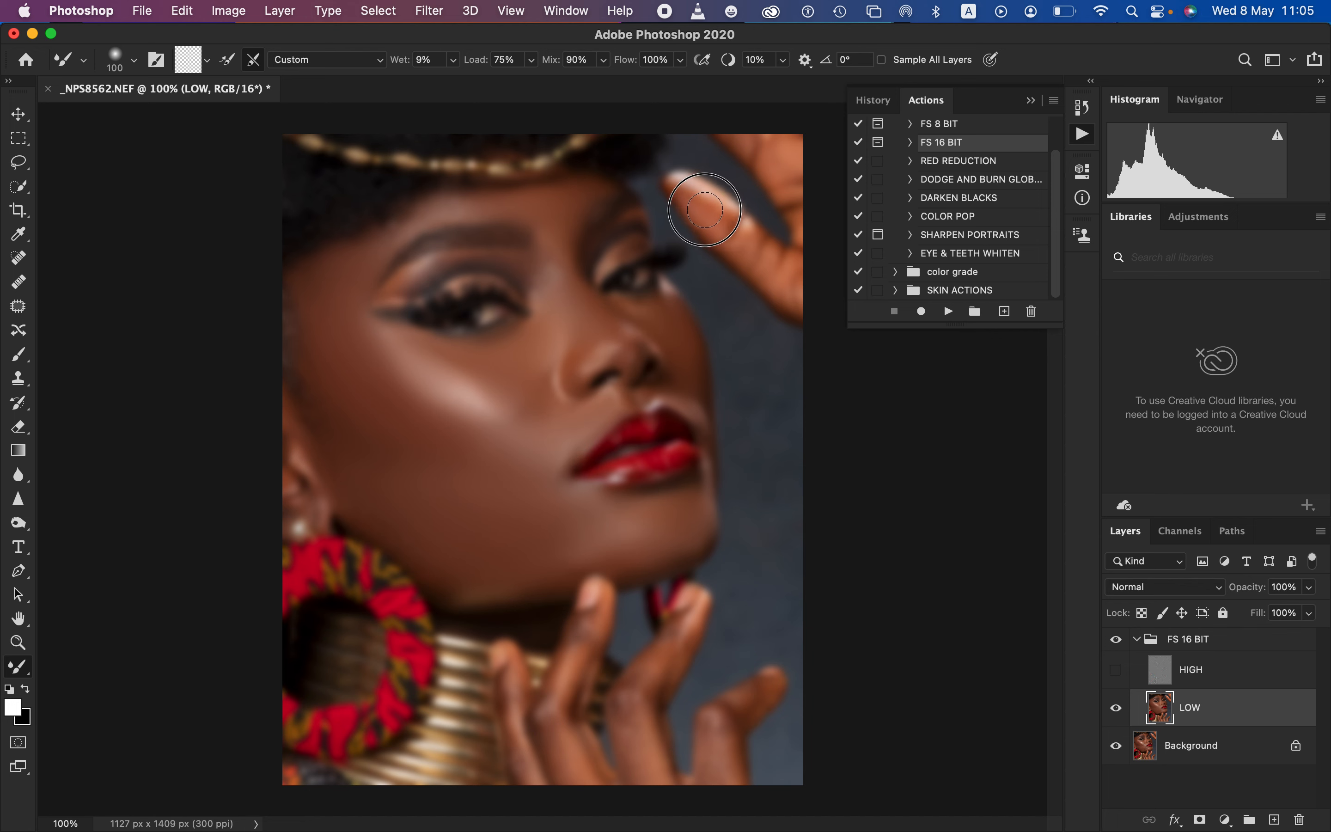
Smooth the highlights and shadows on the fingers of both hands on the LOW layer
{"action": "left_click_drag", "start_coordinate": [704, 209], "coordinate": [709, 214]}
{"action": "mouse_move", "coordinate": [653, 655]}
{"action": "left_mouse_down"}
{"action": "mouse_move", "coordinate": [629, 695]}
{"action": "mouse_move", "coordinate": [678, 634]}
{"action": "mouse_move", "coordinate": [634, 722]}
{"action": "mouse_move", "coordinate": [651, 767]}
{"action": "left_mouse_up"}
{"action": "mouse_move", "coordinate": [744, 710]}
{"action": "left_mouse_down"}
{"action": "mouse_move", "coordinate": [737, 720]}
{"action": "mouse_move", "coordinate": [763, 694]}
{"action": "mouse_move", "coordinate": [725, 789]}
{"action": "left_mouse_up"}
{"action": "mouse_move", "coordinate": [573, 689]}
{"action": "left_mouse_down"}
{"action": "mouse_move", "coordinate": [581, 654]}
{"action": "mouse_move", "coordinate": [567, 632]}
{"action": "mouse_move", "coordinate": [550, 773]}
{"action": "mouse_move", "coordinate": [526, 699]}
{"action": "left_mouse_up"}
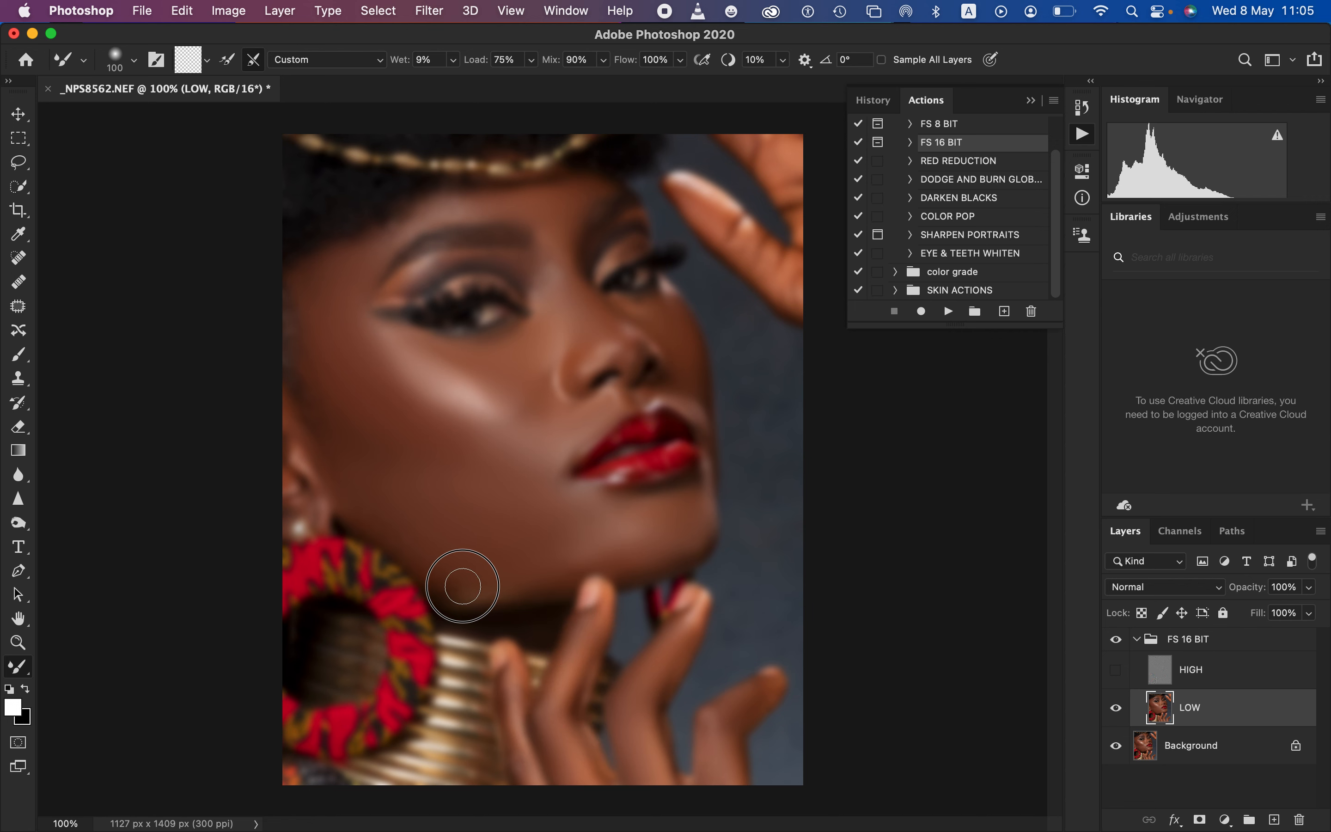
Blend the remaining skin tones along the jaw, ear, temple, forehead, brow area and nose on the LOW layer
{"action": "left_click_drag", "start_coordinate": [386, 520], "coordinate": [369, 507]}
{"action": "left_click_drag", "start_coordinate": [311, 462], "coordinate": [302, 425]}
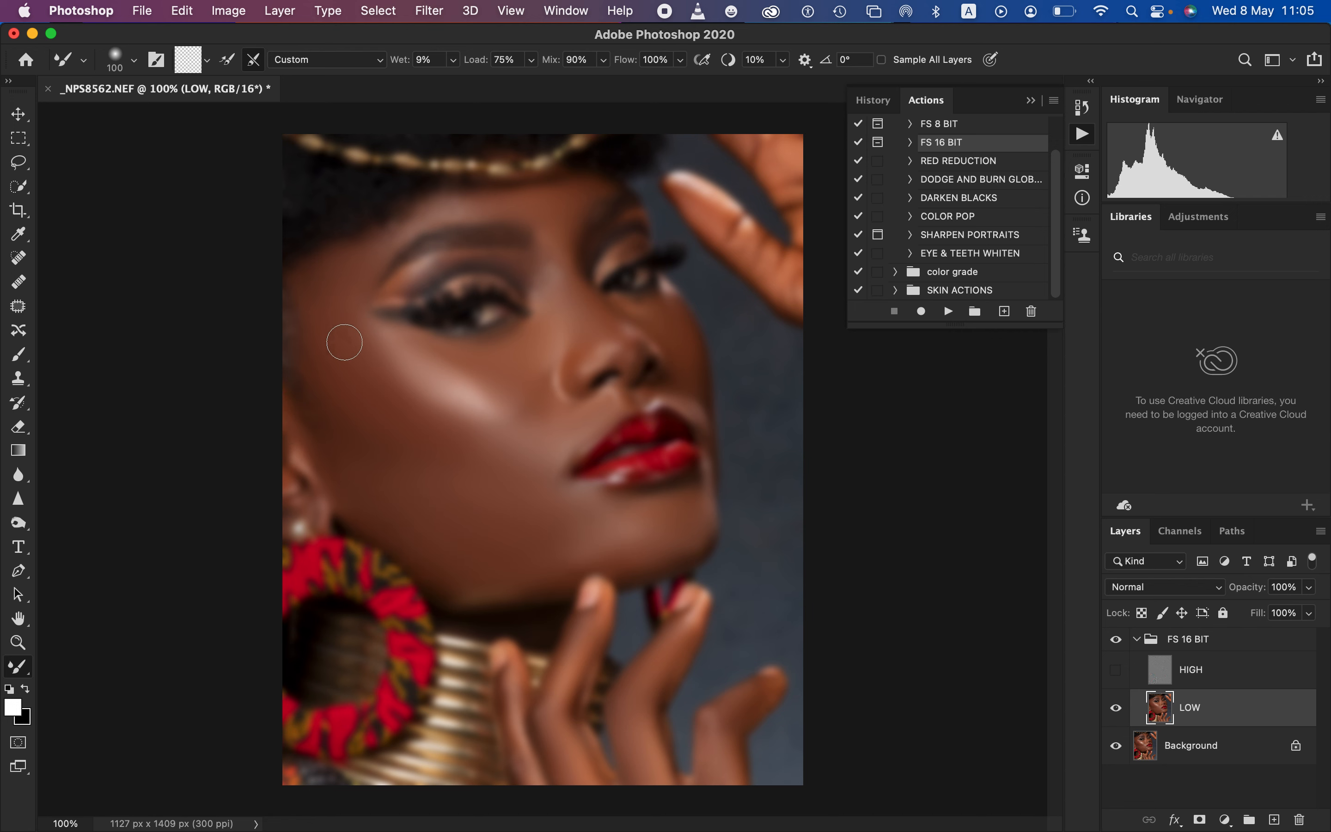
{"action": "mouse_move", "coordinate": [335, 335]}
{"action": "left_mouse_down"}
{"action": "mouse_move", "coordinate": [315, 297]}
{"action": "mouse_move", "coordinate": [326, 263]}
{"action": "left_mouse_up"}
{"action": "mouse_move", "coordinate": [441, 212]}
{"action": "left_mouse_down"}
{"action": "mouse_move", "coordinate": [420, 211]}
{"action": "mouse_move", "coordinate": [356, 266]}
{"action": "left_mouse_up"}
{"action": "mouse_move", "coordinate": [437, 265]}
{"action": "left_mouse_down"}
{"action": "mouse_move", "coordinate": [408, 286]}
{"action": "mouse_move", "coordinate": [520, 261]}
{"action": "mouse_move", "coordinate": [564, 282]}
{"action": "mouse_move", "coordinate": [595, 323]}
{"action": "mouse_move", "coordinate": [596, 301]}
{"action": "left_mouse_up"}
{"action": "mouse_move", "coordinate": [547, 399]}
{"action": "left_mouse_down"}
{"action": "mouse_move", "coordinate": [528, 410]}
{"action": "mouse_move", "coordinate": [556, 398]}
{"action": "mouse_move", "coordinate": [588, 413]}
{"action": "mouse_move", "coordinate": [610, 396]}
{"action": "mouse_move", "coordinate": [556, 462]}
{"action": "left_mouse_up"}
{"action": "mouse_move", "coordinate": [624, 350]}
{"action": "left_mouse_down"}
{"action": "mouse_move", "coordinate": [635, 356]}
{"action": "mouse_move", "coordinate": [576, 350]}
{"action": "mouse_move", "coordinate": [544, 386]}
{"action": "mouse_move", "coordinate": [541, 374]}
{"action": "mouse_move", "coordinate": [510, 434]}
{"action": "mouse_move", "coordinate": [536, 473]}
{"action": "mouse_move", "coordinate": [523, 451]}
{"action": "mouse_move", "coordinate": [545, 457]}
{"action": "left_mouse_up"}
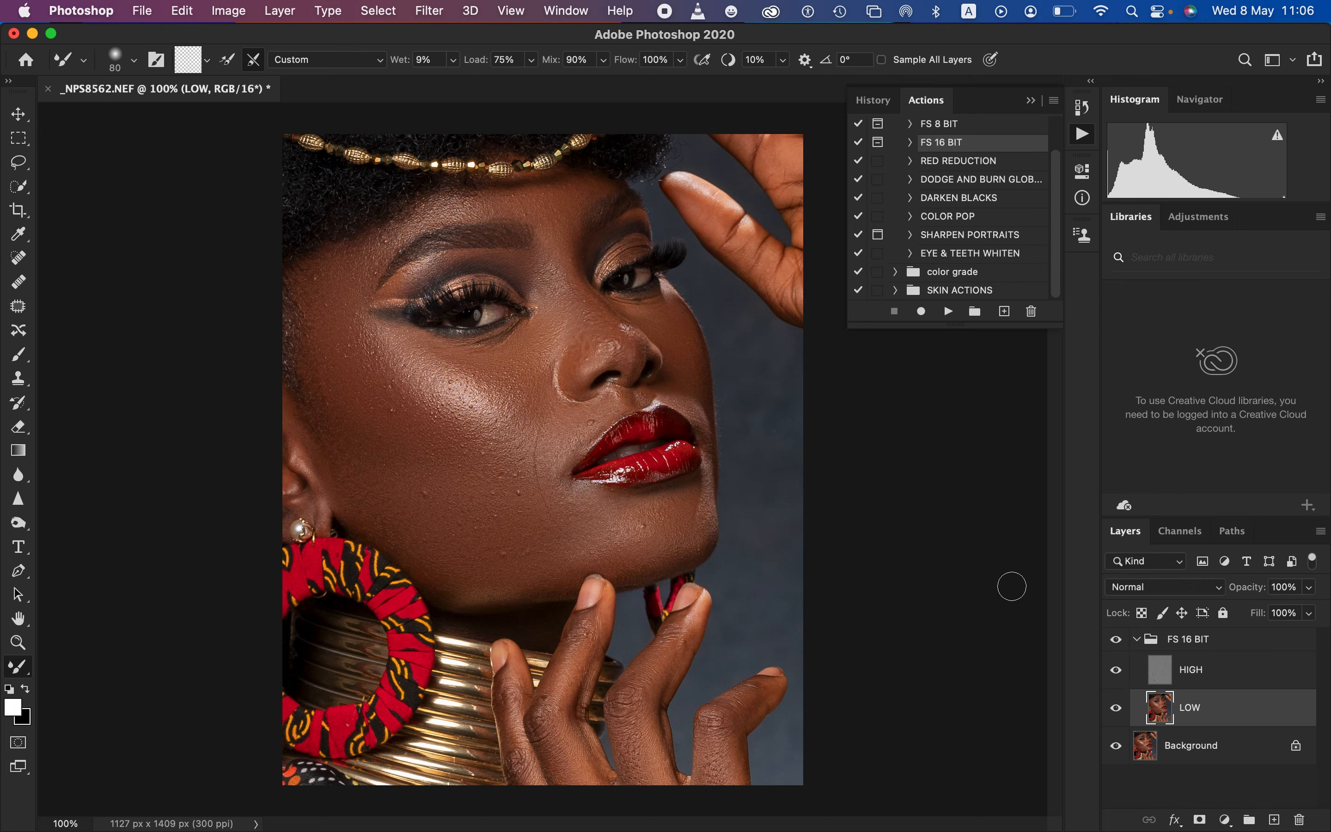
Compare the portrait before and after by toggling the FS 16 BIT group's visibility
{"action": "left_click", "coordinate": [1117, 640]}
{"action": "left_click", "coordinate": [1116, 640]}
{"action": "left_click", "coordinate": [1116, 640]}
{"action": "left_click", "coordinate": [1116, 639]}
{"action": "left_click", "coordinate": [1116, 640]}
{"action": "left_click", "coordinate": [1116, 641]}
Touch up the tones beside the mouth, along the lower jaw, at the temple and on the fingers with the 80 px Mixer Brush
{"action": "left_click_drag", "start_coordinate": [596, 421], "coordinate": [566, 473]}
{"action": "mouse_move", "coordinate": [625, 550]}
{"action": "left_mouse_down"}
{"action": "mouse_move", "coordinate": [511, 591]}
{"action": "mouse_move", "coordinate": [431, 592]}
{"action": "left_mouse_up"}
{"action": "left_click_drag", "start_coordinate": [332, 266], "coordinate": [317, 275]}
{"action": "mouse_move", "coordinate": [592, 636]}
{"action": "left_mouse_down"}
{"action": "mouse_move", "coordinate": [546, 712]}
{"action": "mouse_move", "coordinate": [507, 684]}
{"action": "left_mouse_up"}
Check the result by toggling the visibility of the FS 16 BIT group and the HIGH layer
{"action": "left_click", "coordinate": [1115, 643]}
{"action": "left_click", "coordinate": [1116, 643]}
{"action": "left_click", "coordinate": [1115, 643]}
{"action": "left_click", "coordinate": [1116, 643]}
{"action": "left_click", "coordinate": [1118, 673]}
{"action": "left_click", "coordinate": [1117, 673]}
Lasso the outer cheek from temple to jaw with a 22 px feather, apply a 21-pixel Gaussian Blur to the LOW layer, and deselect
{"action": "left_click", "coordinate": [20, 164]}
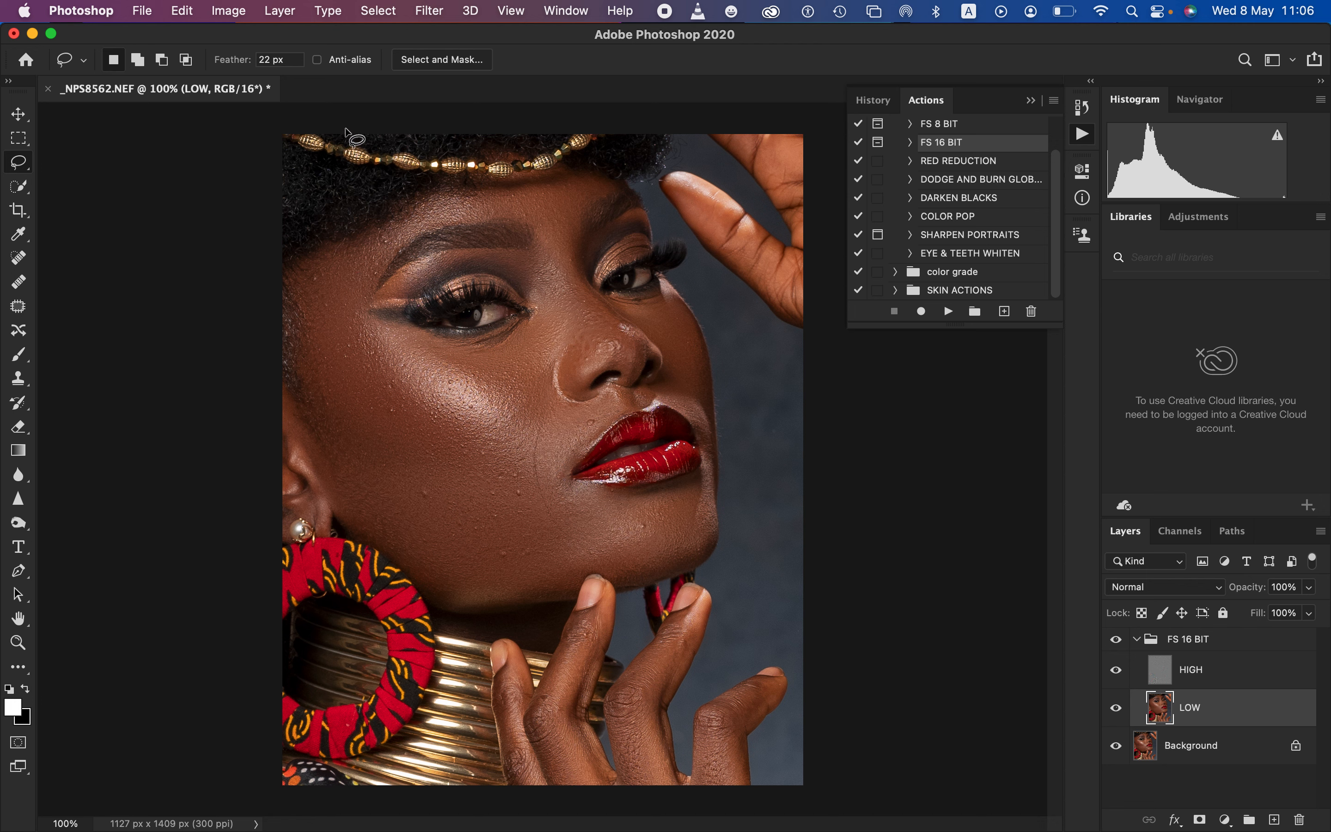
{"action": "mouse_move", "coordinate": [328, 258]}
{"action": "left_mouse_down"}
{"action": "mouse_move", "coordinate": [299, 302]}
{"action": "mouse_move", "coordinate": [302, 364]}
{"action": "mouse_move", "coordinate": [345, 511]}
{"action": "mouse_move", "coordinate": [452, 578]}
{"action": "mouse_move", "coordinate": [569, 547]}
{"action": "mouse_move", "coordinate": [583, 520]}
{"action": "mouse_move", "coordinate": [426, 418]}
{"action": "mouse_move", "coordinate": [380, 367]}
{"action": "mouse_move", "coordinate": [329, 260]}
{"action": "left_mouse_up"}
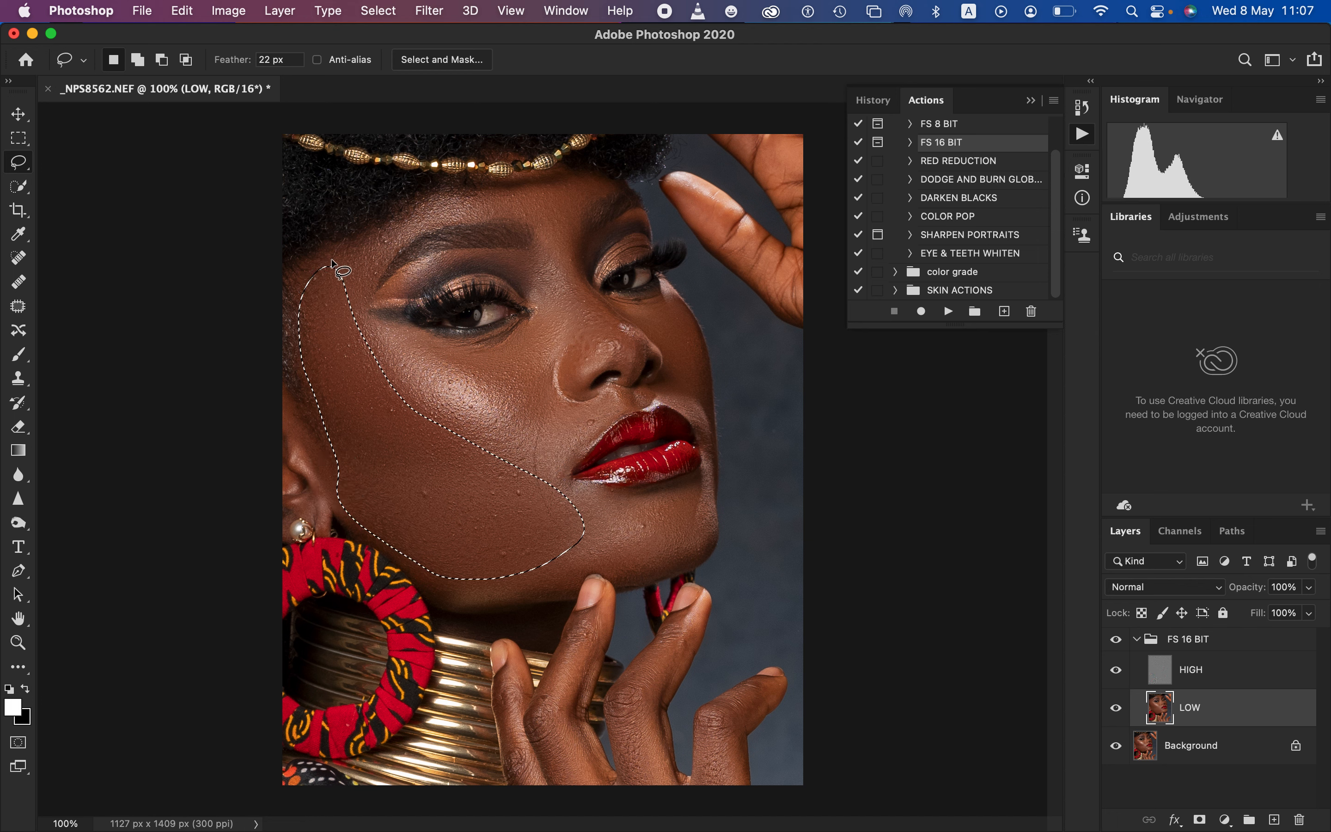
{"action": "left_click", "coordinate": [428, 11]}
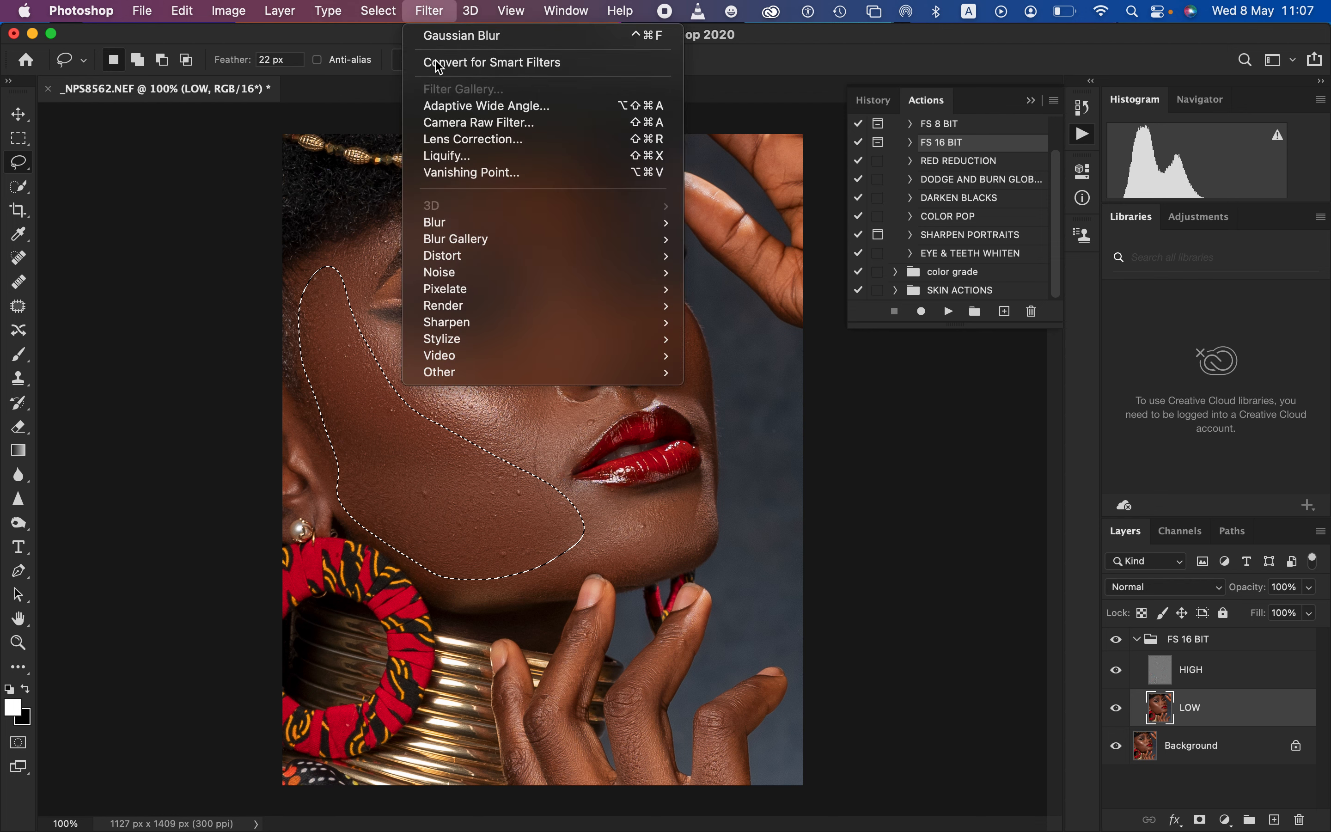
{"action": "mouse_move", "coordinate": [509, 229]}
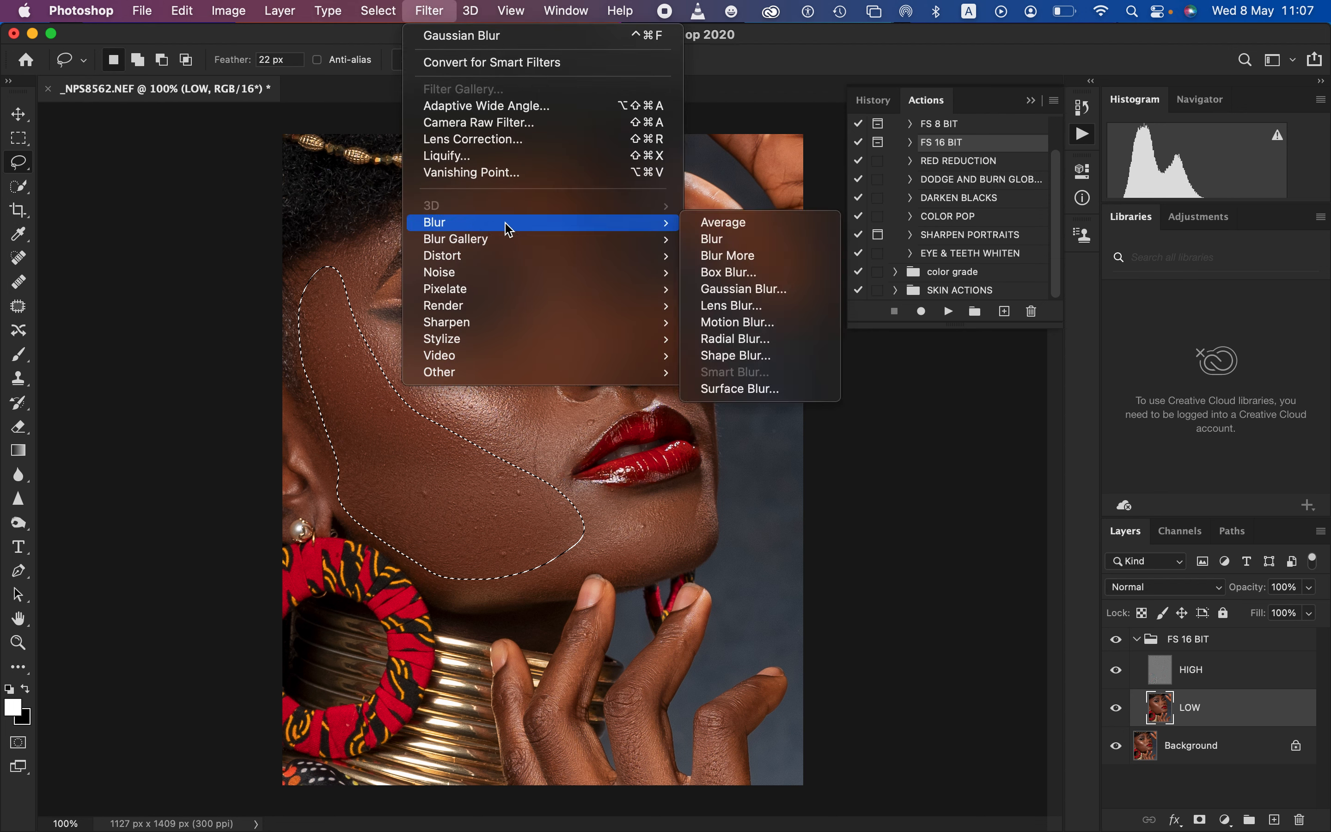
{"action": "left_click", "coordinate": [787, 288]}
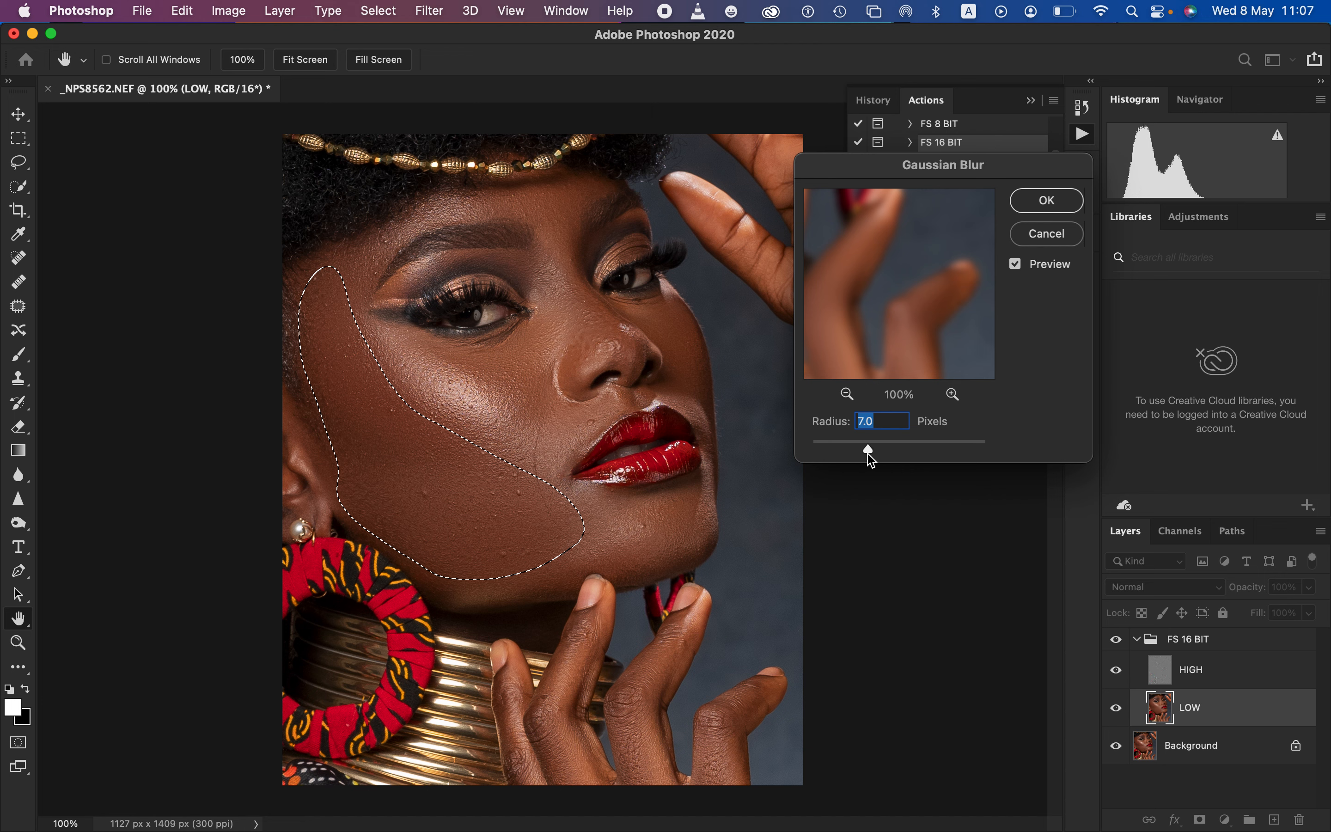
{"action": "left_click_drag", "start_coordinate": [871, 459], "coordinate": [886, 457]}
{"action": "left_click_drag", "start_coordinate": [896, 456], "coordinate": [892, 459]}
{"action": "type", "text": "21"}
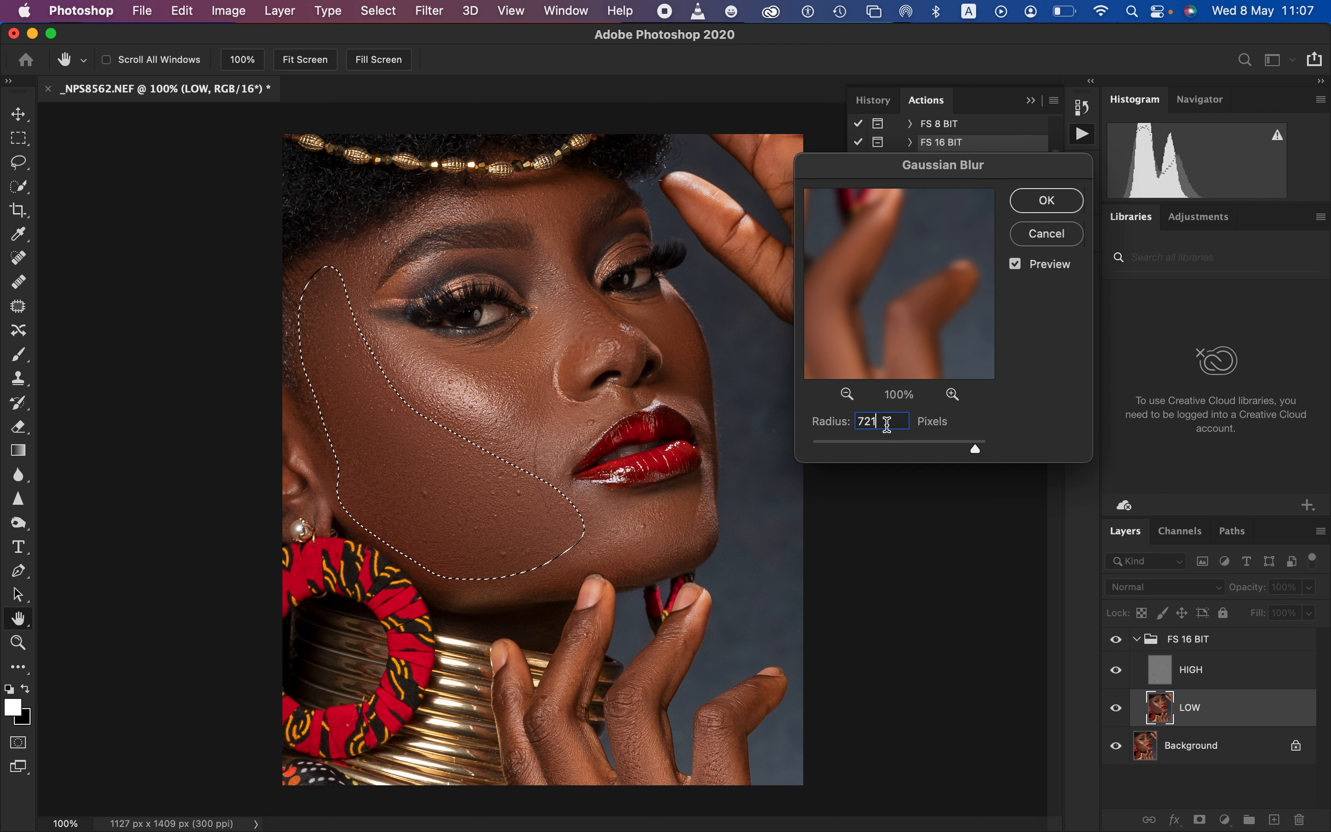
{"action": "key", "text": "BackSpace"}
{"action": "key", "text": "BackSpace"}
{"action": "key", "text": "BackSpace"}
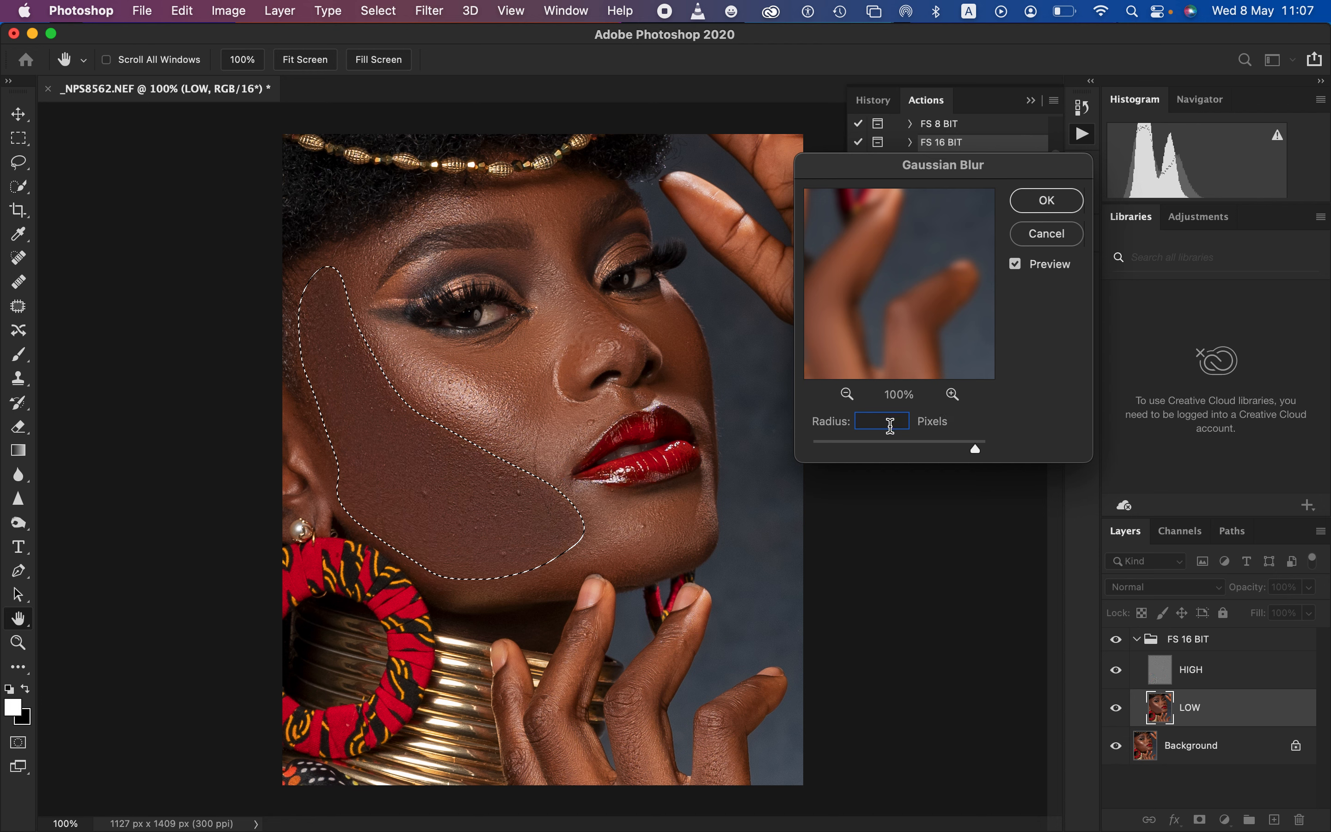
{"action": "type", "text": "21"}
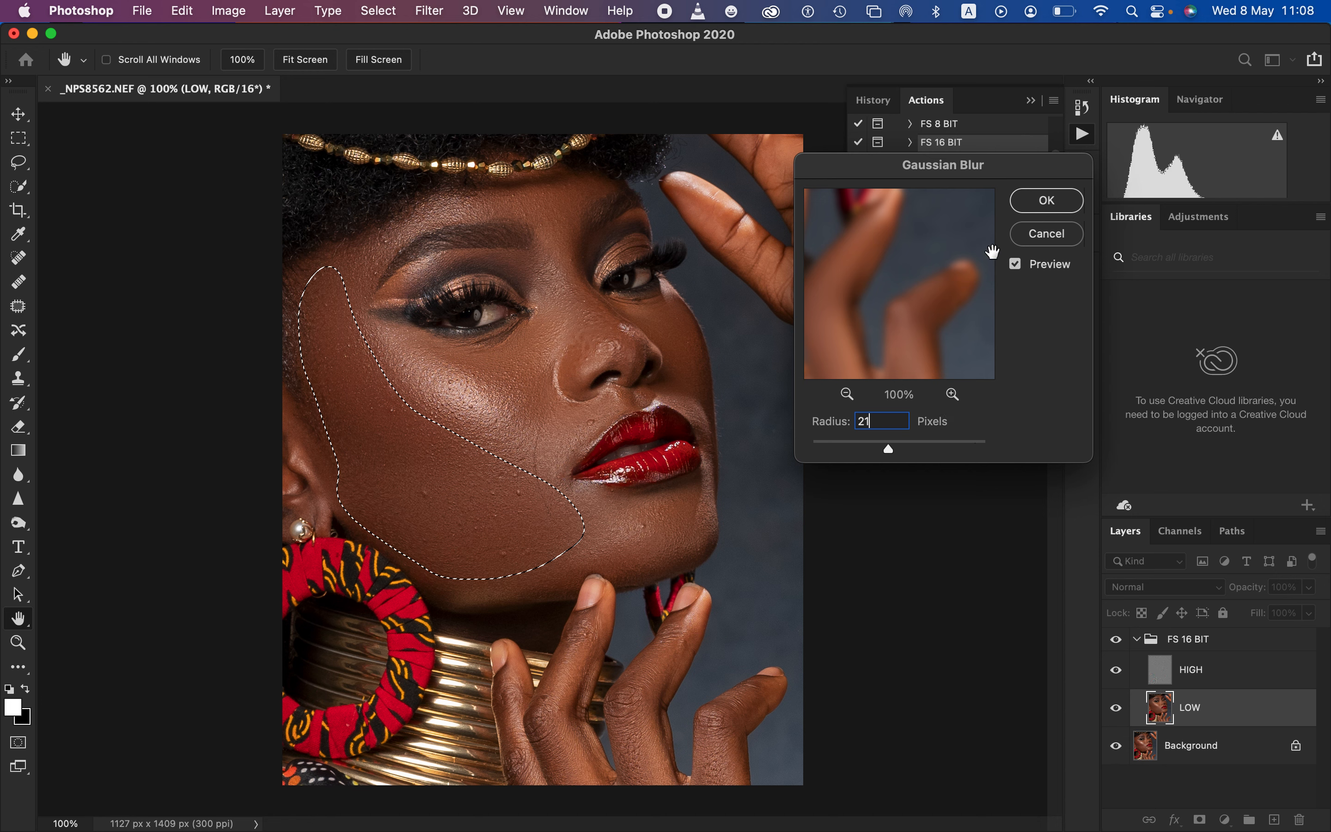
{"action": "left_click", "coordinate": [1047, 201]}
{"action": "key", "text": "l"}
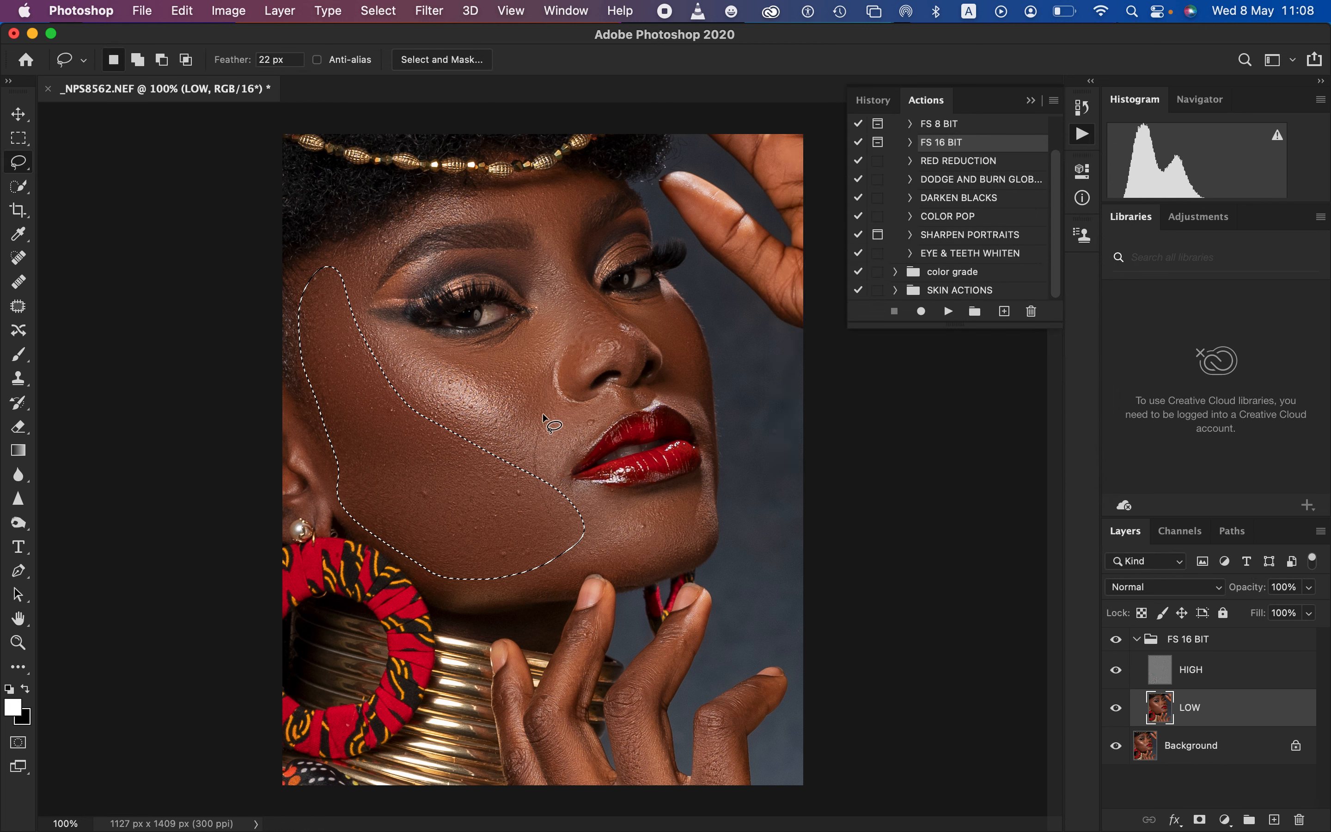
{"action": "key", "text": "super+d"}
Lasso the chin area below the lips, apply a 21-pixel Gaussian Blur to the LOW layer, and deselect
{"action": "mouse_move", "coordinate": [560, 482]}
{"action": "left_mouse_down"}
{"action": "mouse_move", "coordinate": [514, 563]}
{"action": "mouse_move", "coordinate": [551, 576]}
{"action": "mouse_move", "coordinate": [679, 553]}
{"action": "mouse_move", "coordinate": [696, 510]}
{"action": "mouse_move", "coordinate": [695, 496]}
{"action": "mouse_move", "coordinate": [561, 483]}
{"action": "left_mouse_up"}
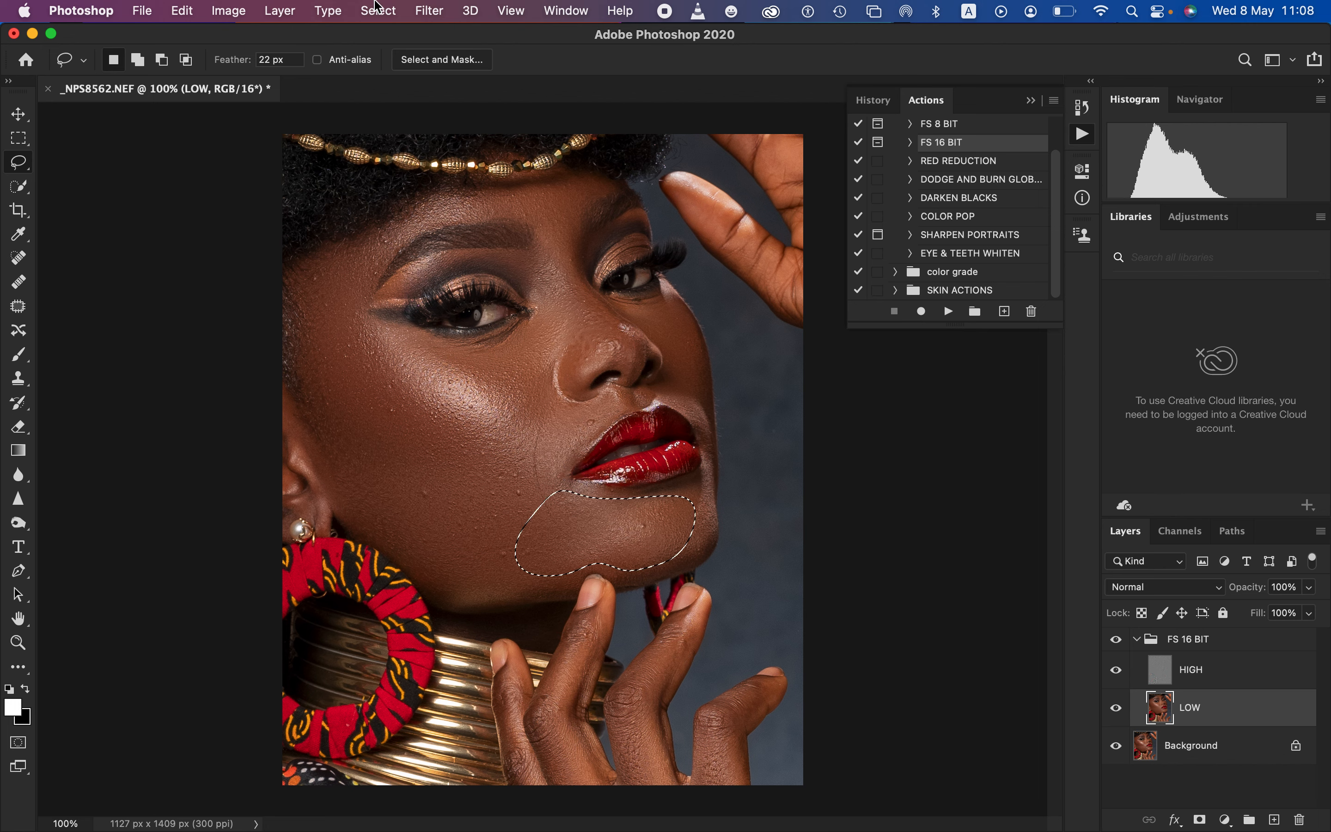
{"action": "left_click", "coordinate": [423, 9]}
{"action": "mouse_move", "coordinate": [633, 223]}
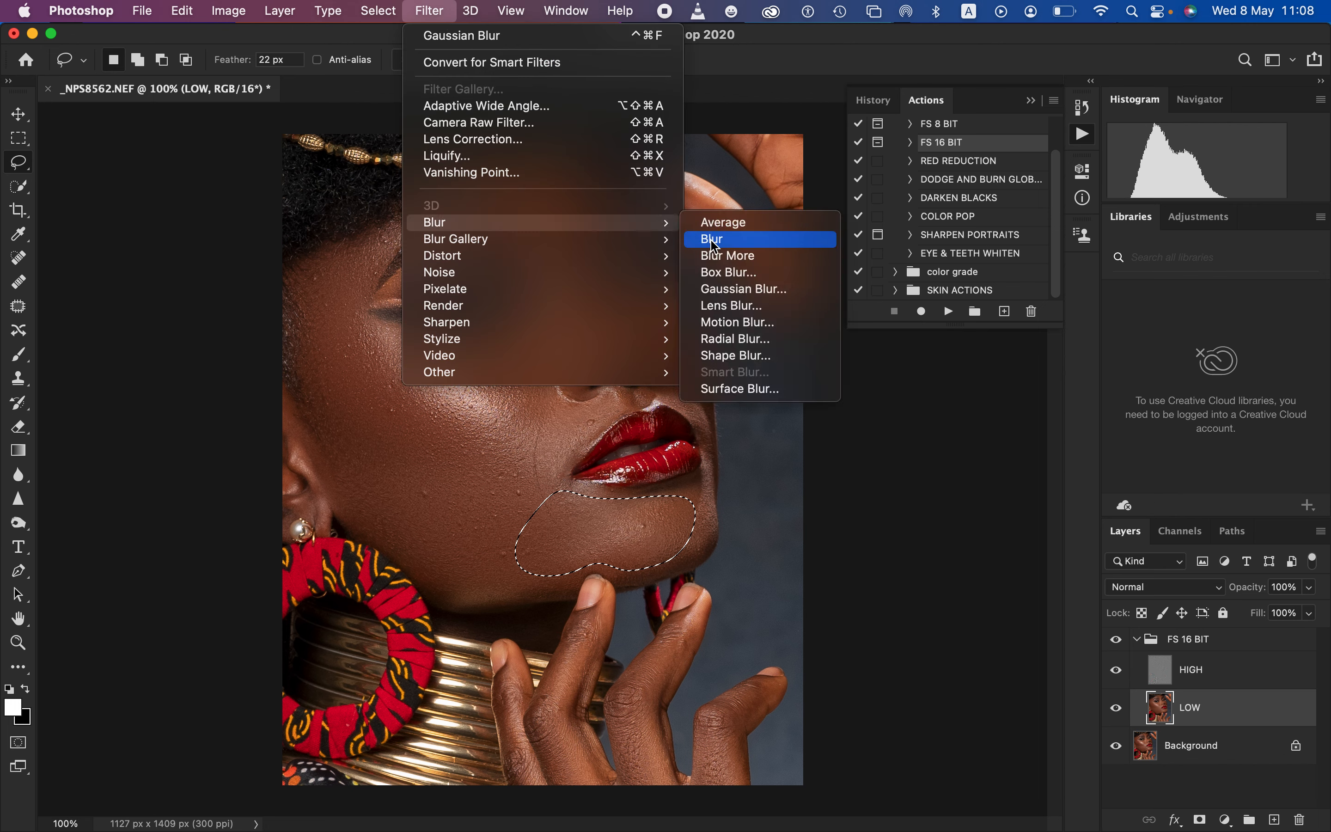
{"action": "left_click", "coordinate": [755, 294]}
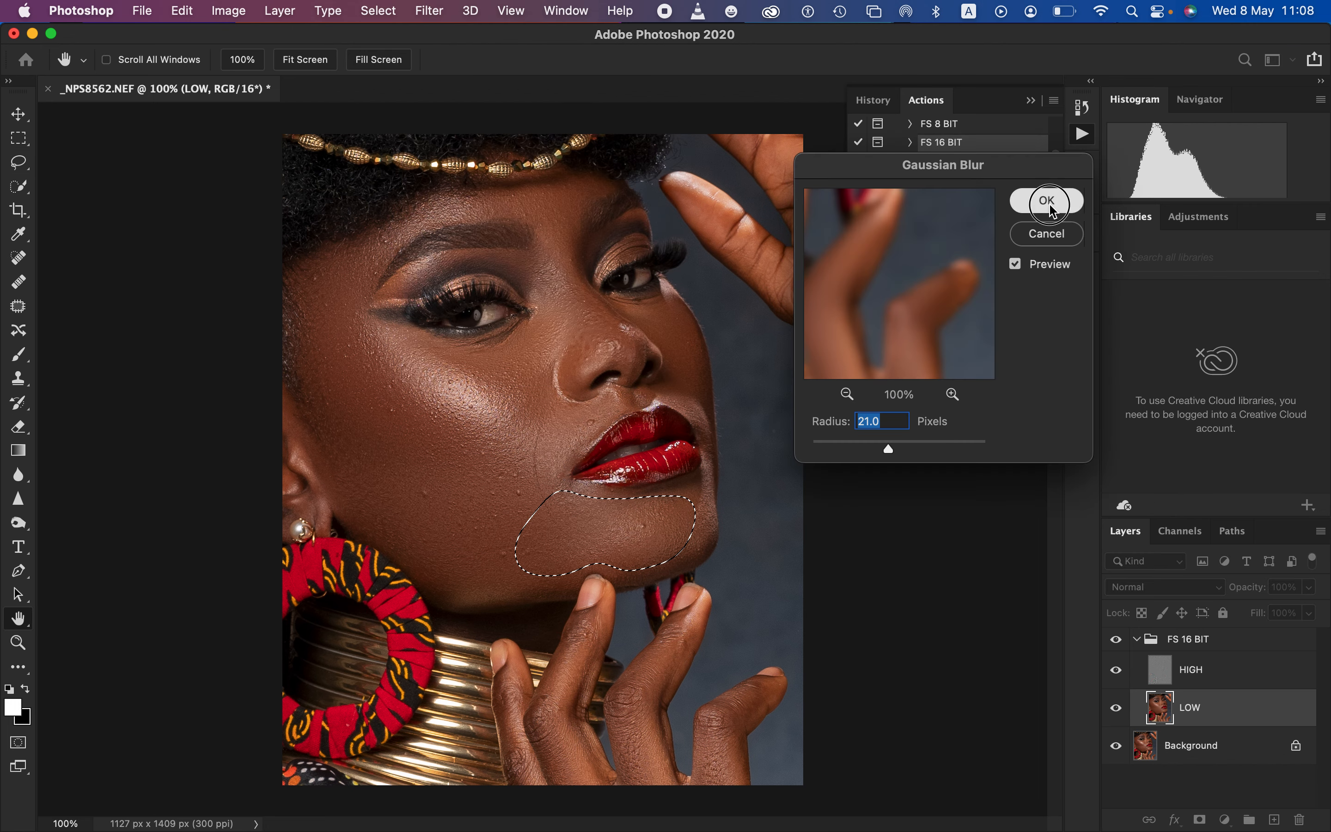
{"action": "left_click", "coordinate": [1046, 199]}
{"action": "key", "text": "super+d"}
Lasso the inner cheek under the eye beside the nose, apply a 21-pixel Gaussian Blur to the LOW layer, and deselect
{"action": "mouse_move", "coordinate": [426, 345]}
{"action": "left_mouse_down"}
{"action": "mouse_move", "coordinate": [496, 403]}
{"action": "mouse_move", "coordinate": [513, 445]}
{"action": "mouse_move", "coordinate": [576, 299]}
{"action": "mouse_move", "coordinate": [424, 347]}
{"action": "left_mouse_up"}
{"action": "left_click", "coordinate": [436, 8]}
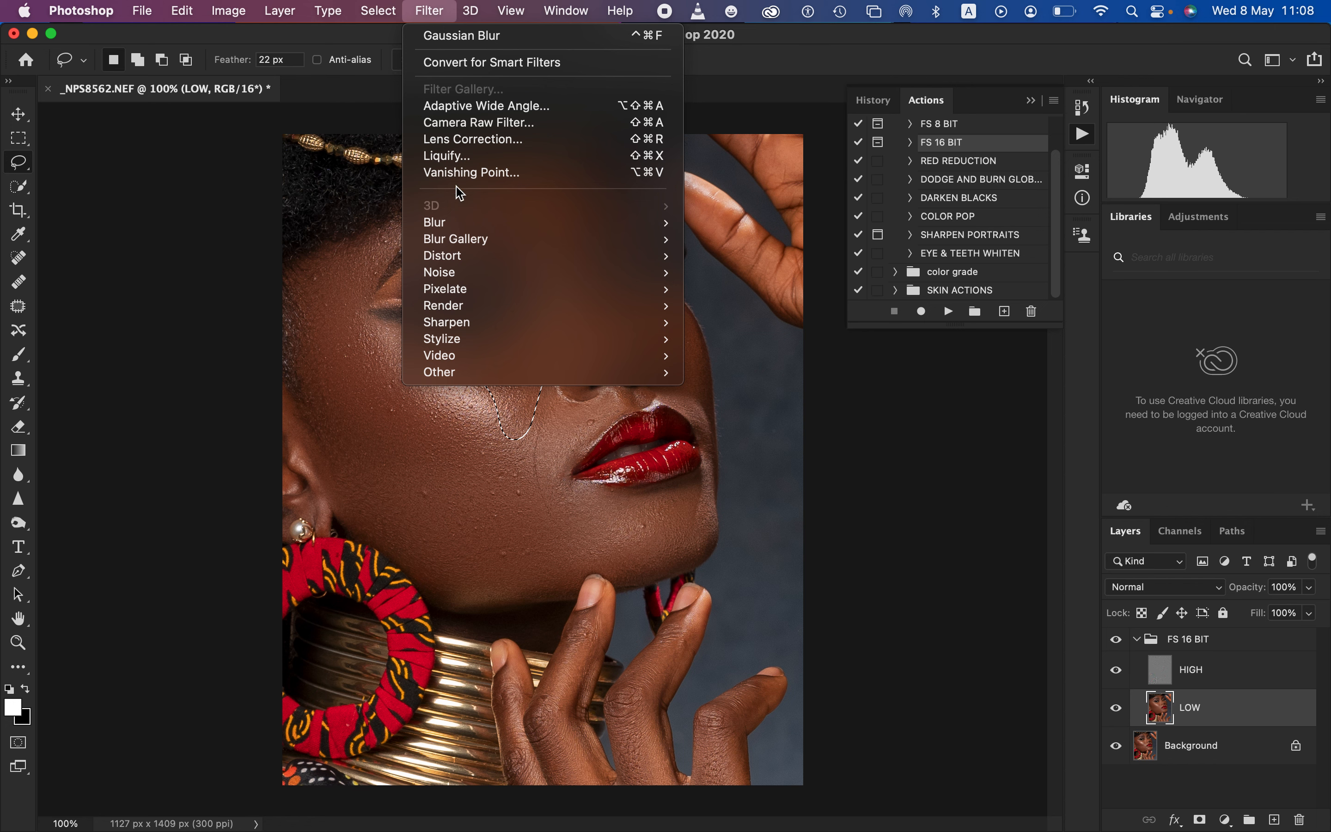
{"action": "mouse_move", "coordinate": [511, 223]}
{"action": "left_click", "coordinate": [766, 300]}
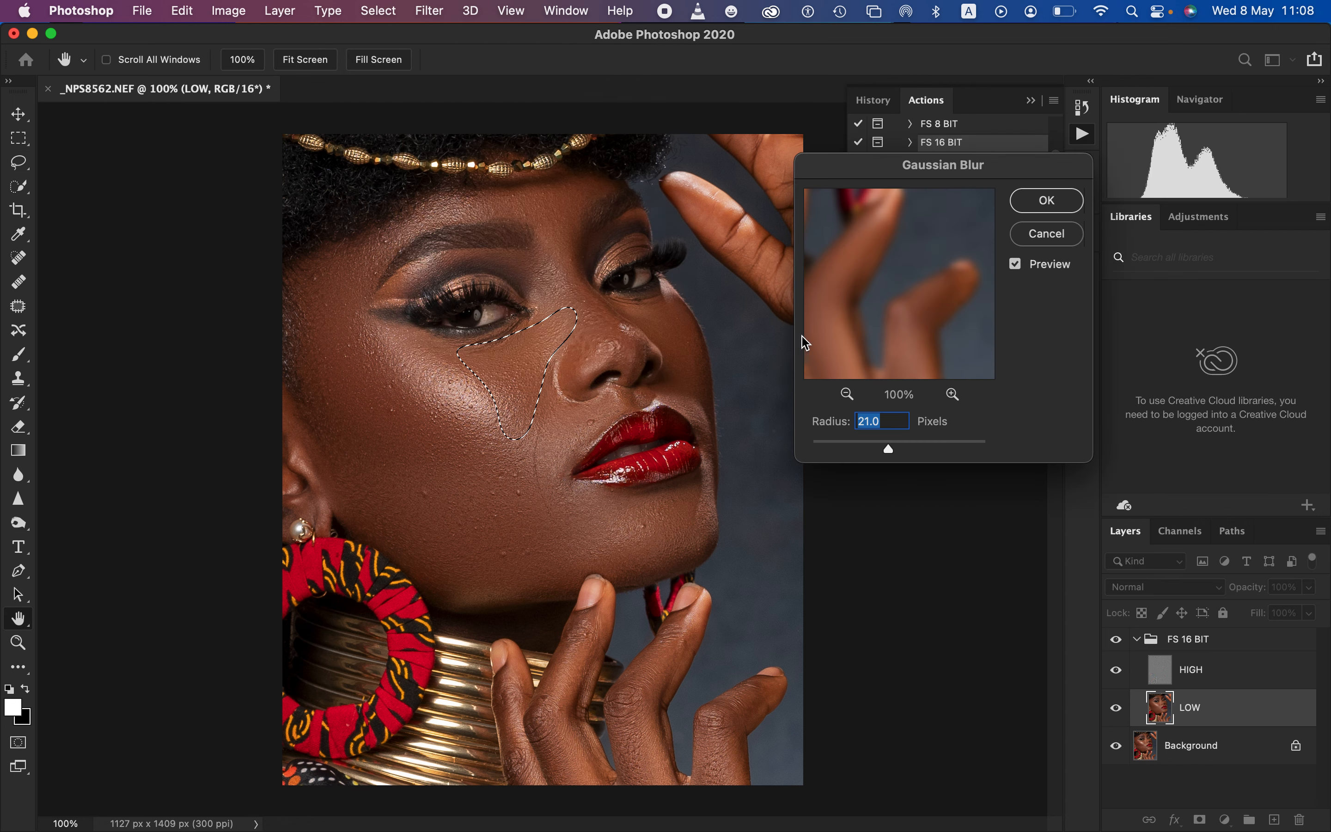
{"action": "left_click", "coordinate": [1044, 203]}
{"action": "key", "text": "super+d"}
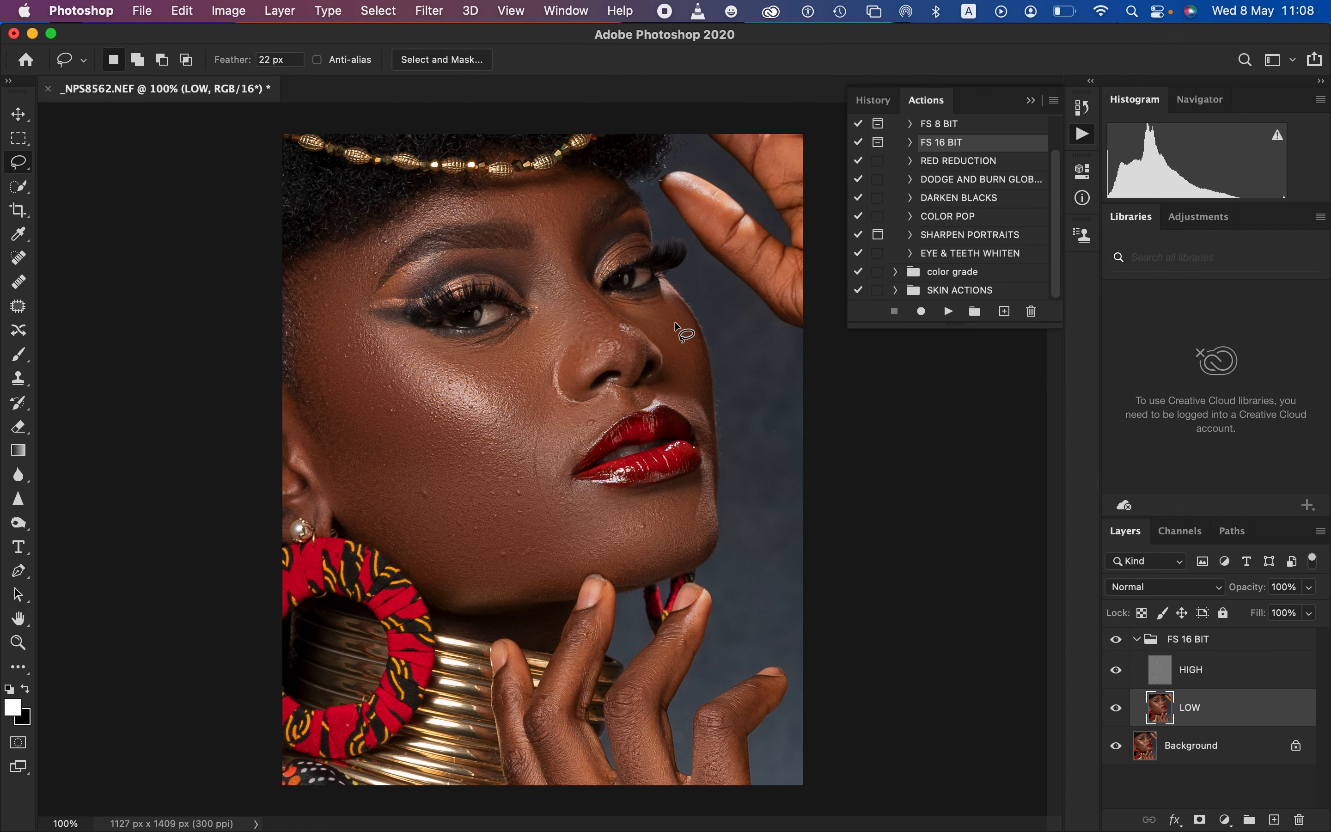
Lasso the skin between the nostril and the mouth corner, apply a 21-pixel Gaussian Blur to the LOW layer, and deselect
{"action": "mouse_move", "coordinate": [556, 407]}
{"action": "left_mouse_down"}
{"action": "mouse_move", "coordinate": [538, 456]}
{"action": "mouse_move", "coordinate": [552, 474]}
{"action": "mouse_move", "coordinate": [620, 402]}
{"action": "mouse_move", "coordinate": [565, 405]}
{"action": "left_mouse_up"}
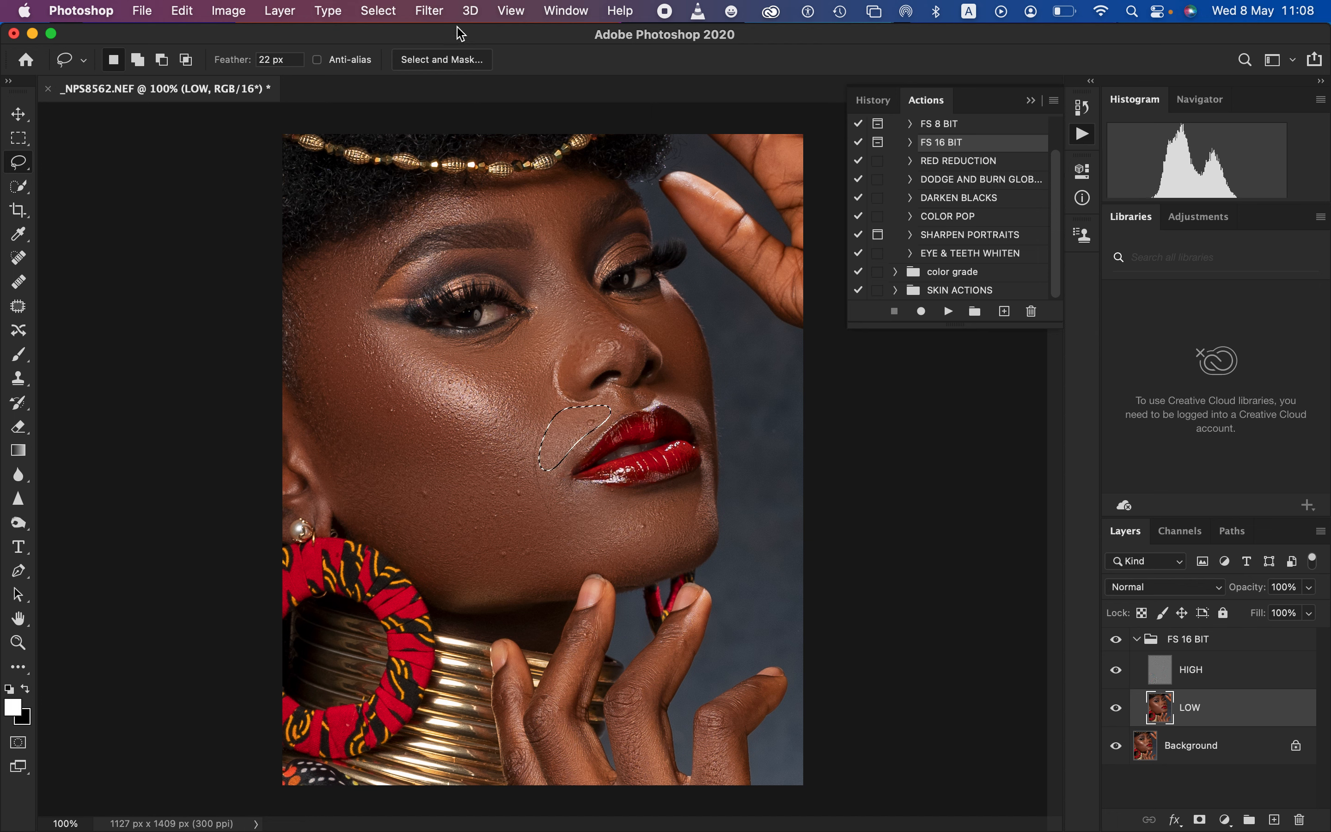
{"action": "left_click", "coordinate": [430, 11]}
{"action": "mouse_move", "coordinate": [542, 223]}
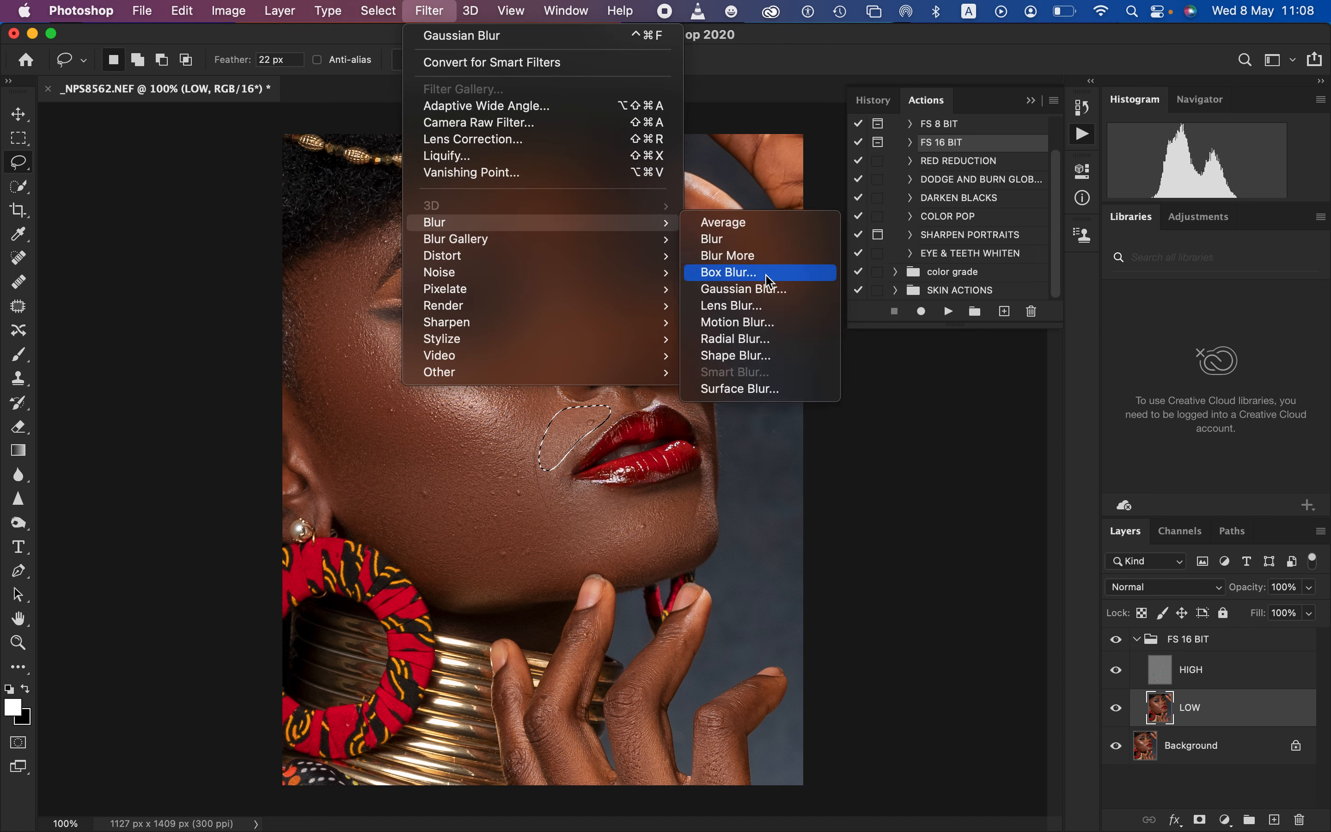
{"action": "left_click", "coordinate": [770, 289]}
{"action": "left_click", "coordinate": [1047, 202]}
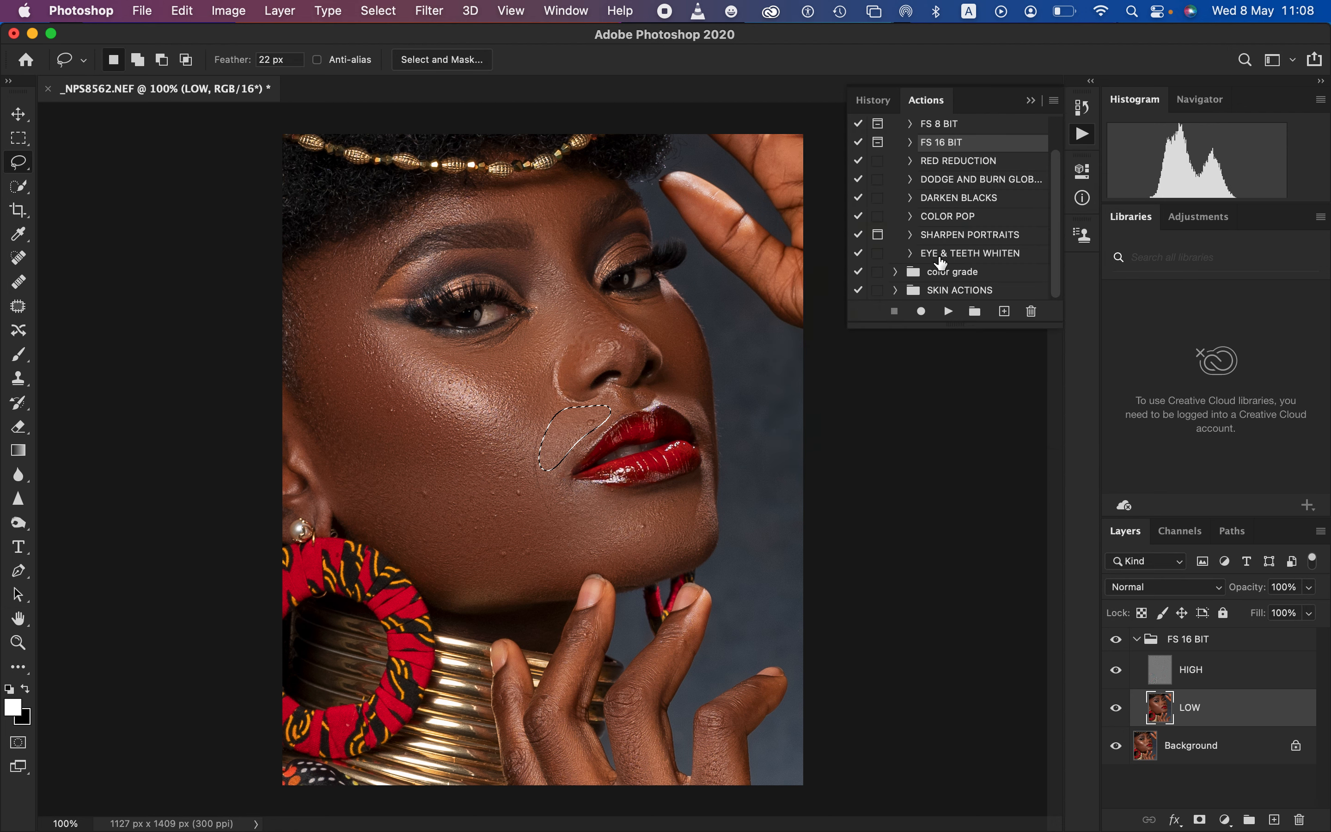
{"action": "key", "text": "super+d"}
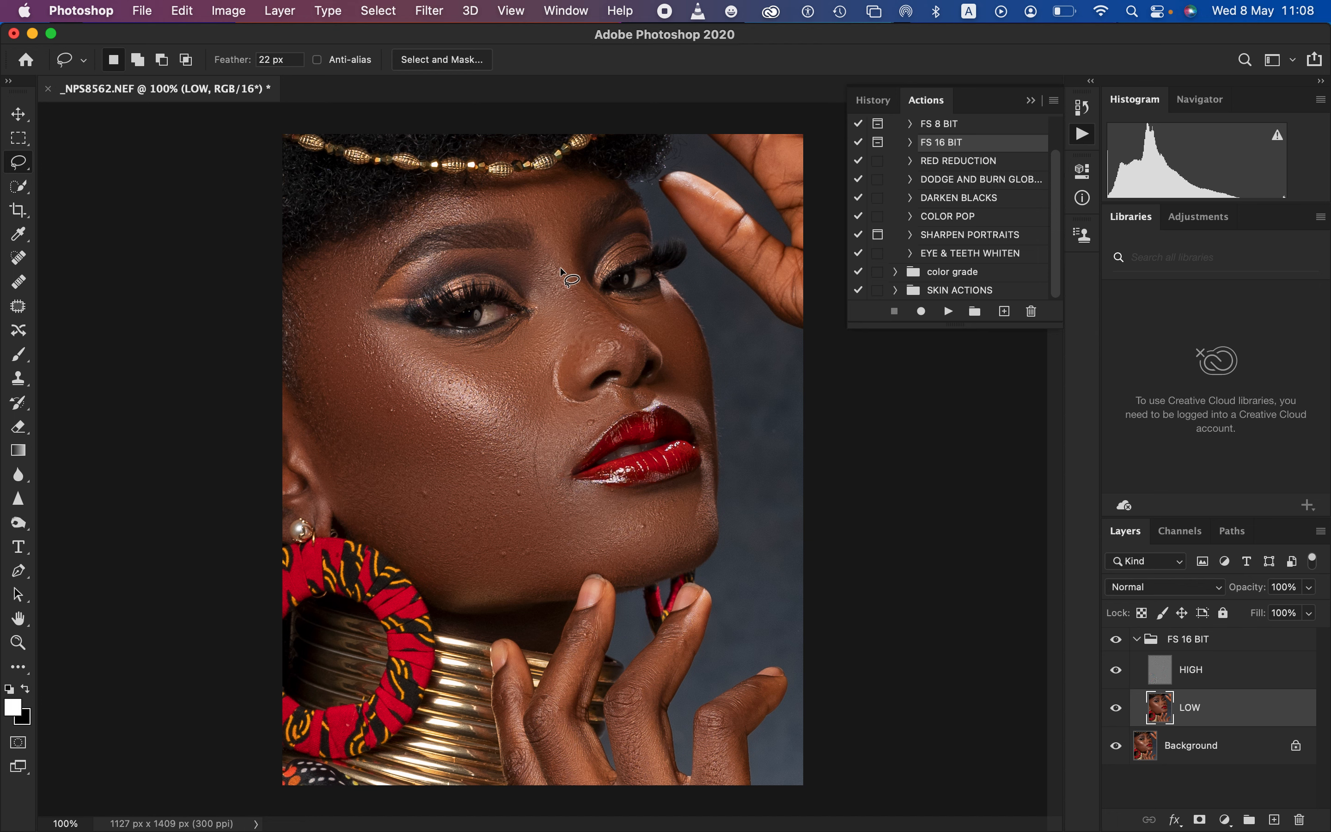
Lasso the side of the nose bridge, apply a 21-pixel Gaussian Blur to the LOW layer, and deselect
{"action": "mouse_move", "coordinate": [543, 259]}
{"action": "left_mouse_down"}
{"action": "mouse_move", "coordinate": [588, 336]}
{"action": "mouse_move", "coordinate": [581, 365]}
{"action": "mouse_move", "coordinate": [541, 308]}
{"action": "mouse_move", "coordinate": [538, 267]}
{"action": "left_mouse_up"}
{"action": "left_click", "coordinate": [431, 17]}
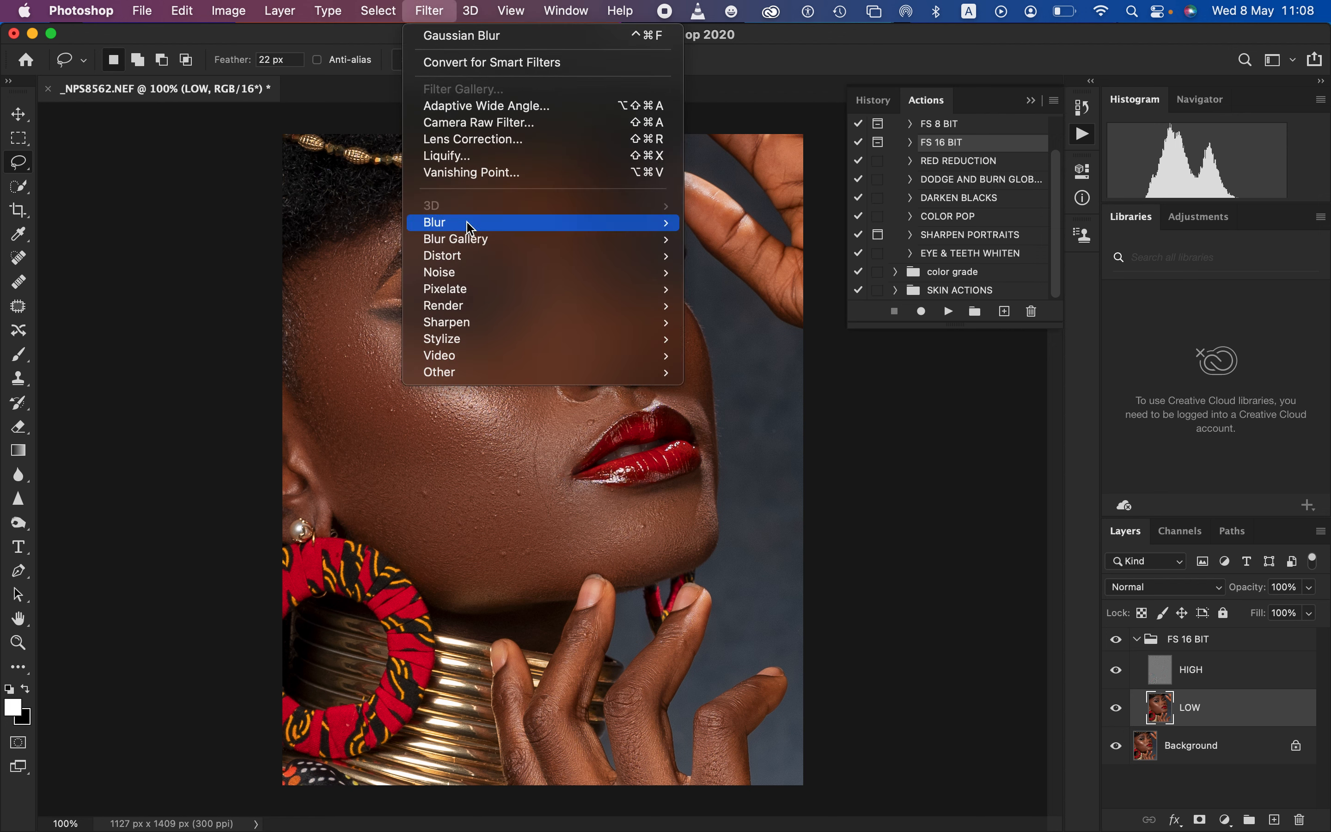
{"action": "mouse_move", "coordinate": [629, 222]}
{"action": "left_click", "coordinate": [758, 289]}
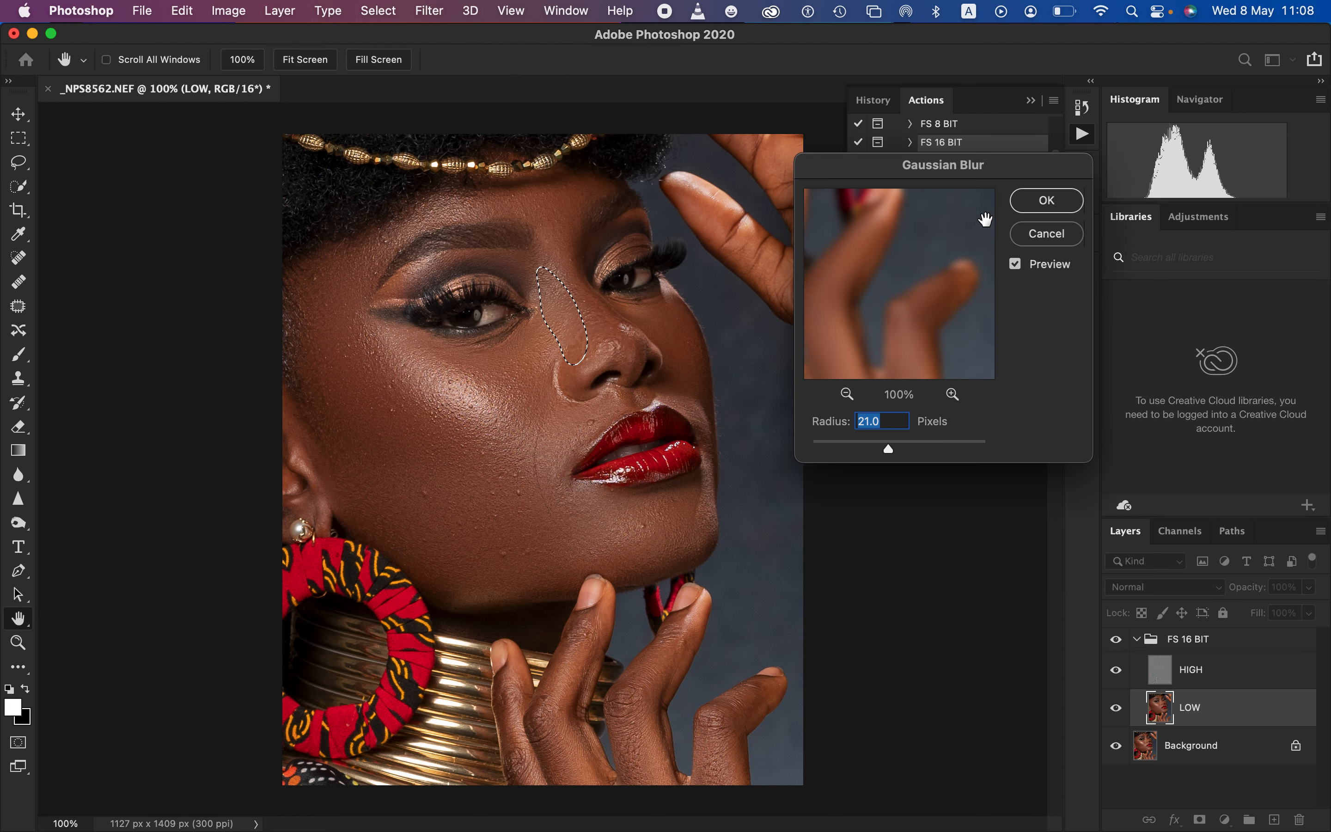
{"action": "left_click", "coordinate": [1043, 201]}
{"action": "left_click", "coordinate": [685, 335]}
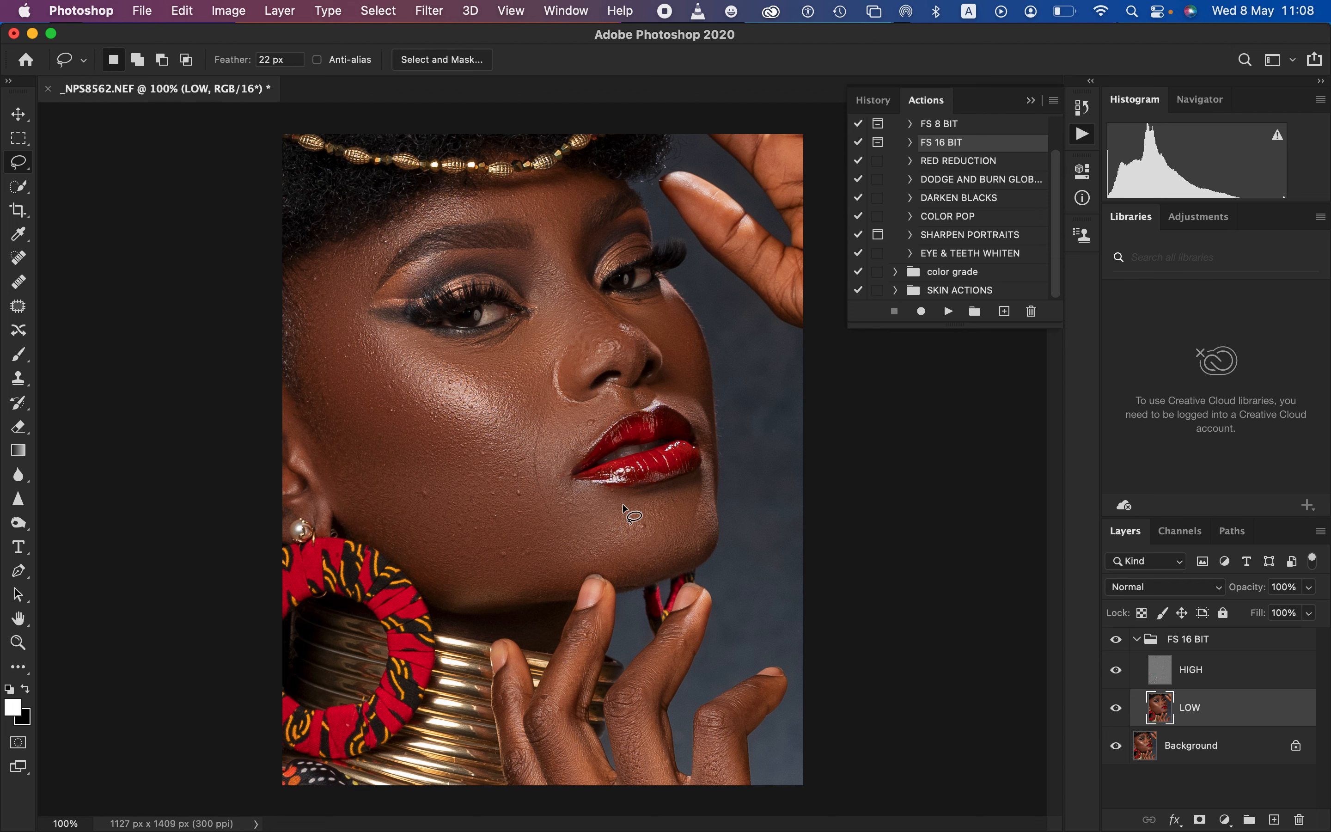
Compare before and after by toggling the visibility of the FS 16 BIT group
{"action": "left_click", "coordinate": [1119, 647]}
{"action": "left_click", "coordinate": [1120, 647]}
{"action": "left_click", "coordinate": [1119, 647]}
{"action": "left_click", "coordinate": [1119, 649]}
{"action": "left_click", "coordinate": [1118, 649]}
{"action": "left_click", "coordinate": [1118, 649]}
Select the HIGH layer and set up the Clone Stamp with a 30 px brush at 0% hardness, Normal mode, sampling the Current Layer
{"action": "left_click", "coordinate": [1202, 681]}
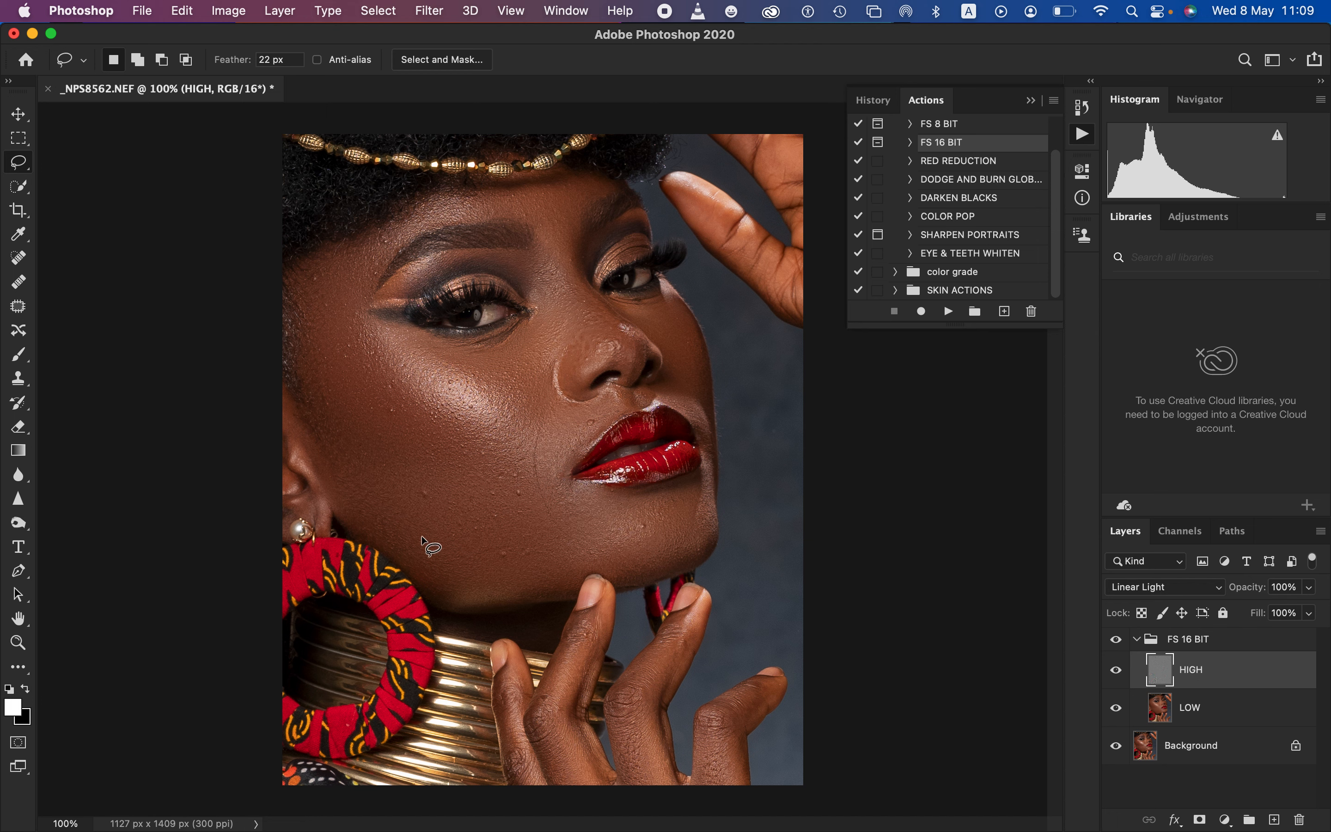
{"action": "left_click", "coordinate": [25, 385]}
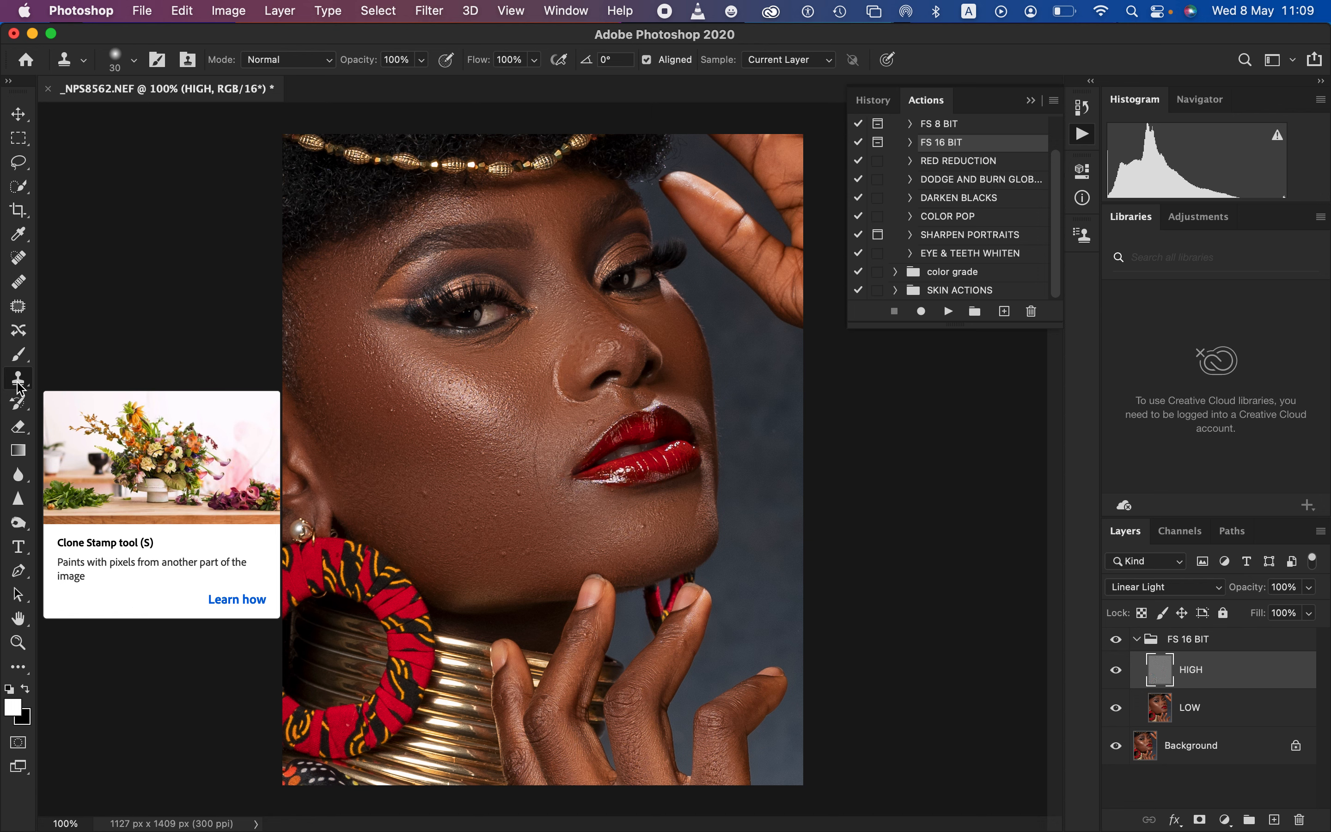
{"action": "left_click", "coordinate": [21, 388]}
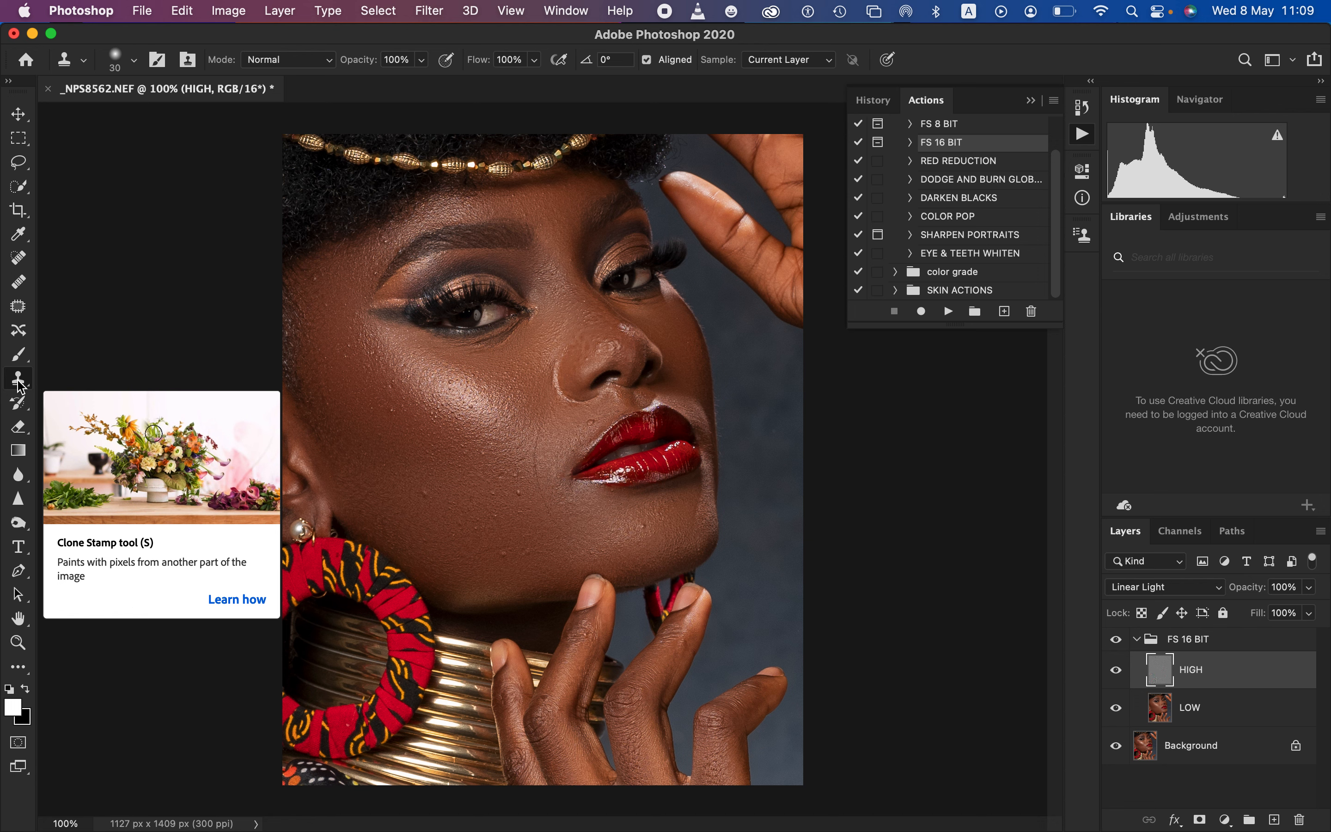
{"action": "left_click", "coordinate": [134, 61]}
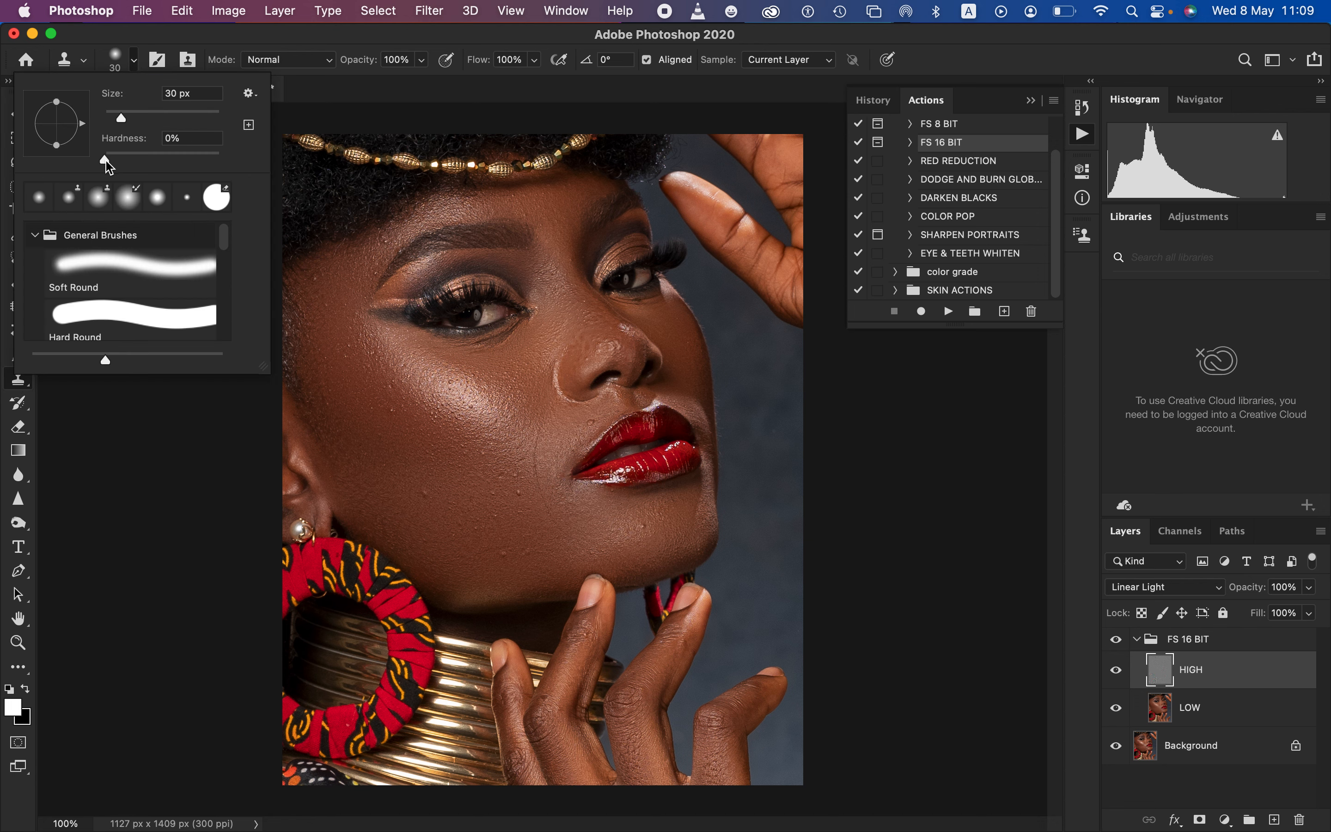
{"action": "left_click", "coordinate": [104, 165]}
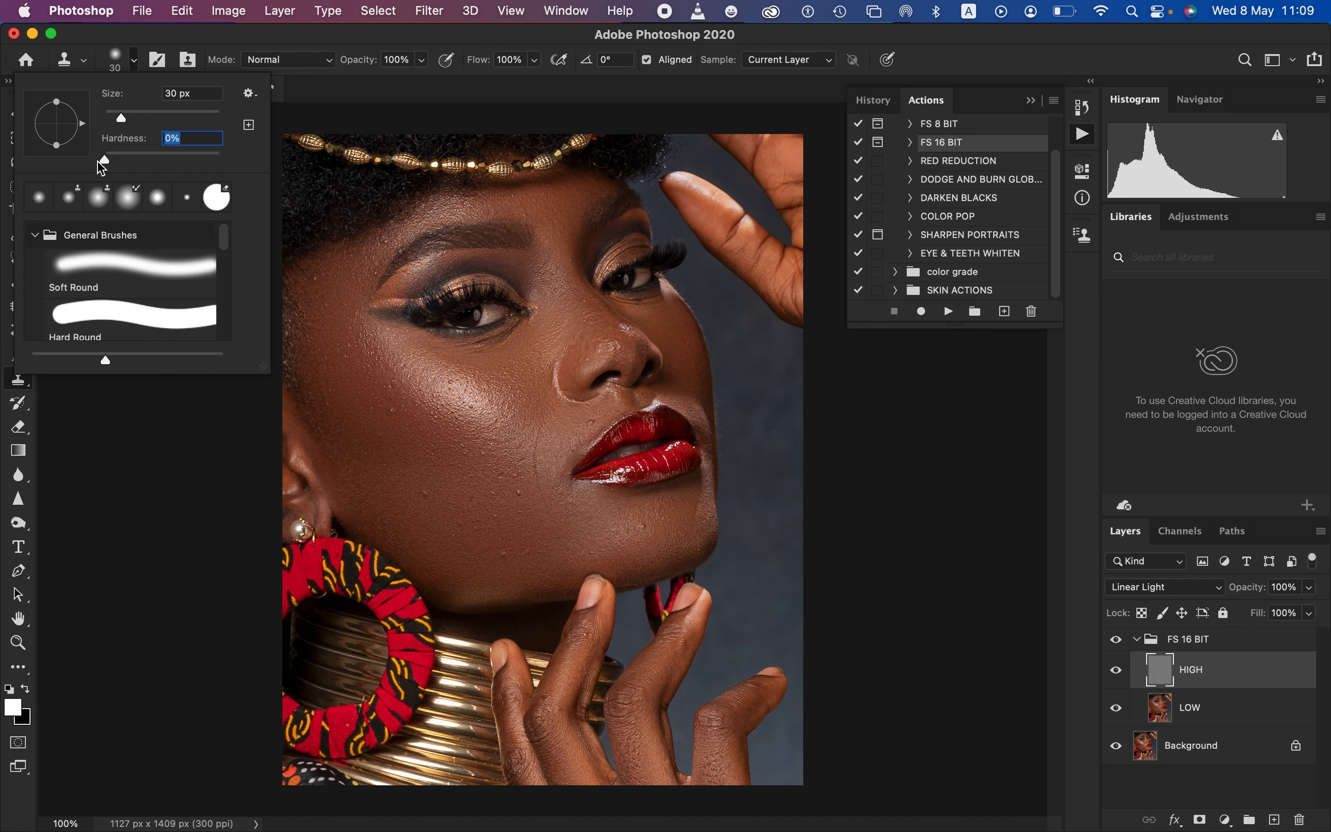
{"action": "left_click", "coordinate": [223, 39]}
{"action": "left_click", "coordinate": [283, 60]}
{"action": "left_click", "coordinate": [293, 65]}
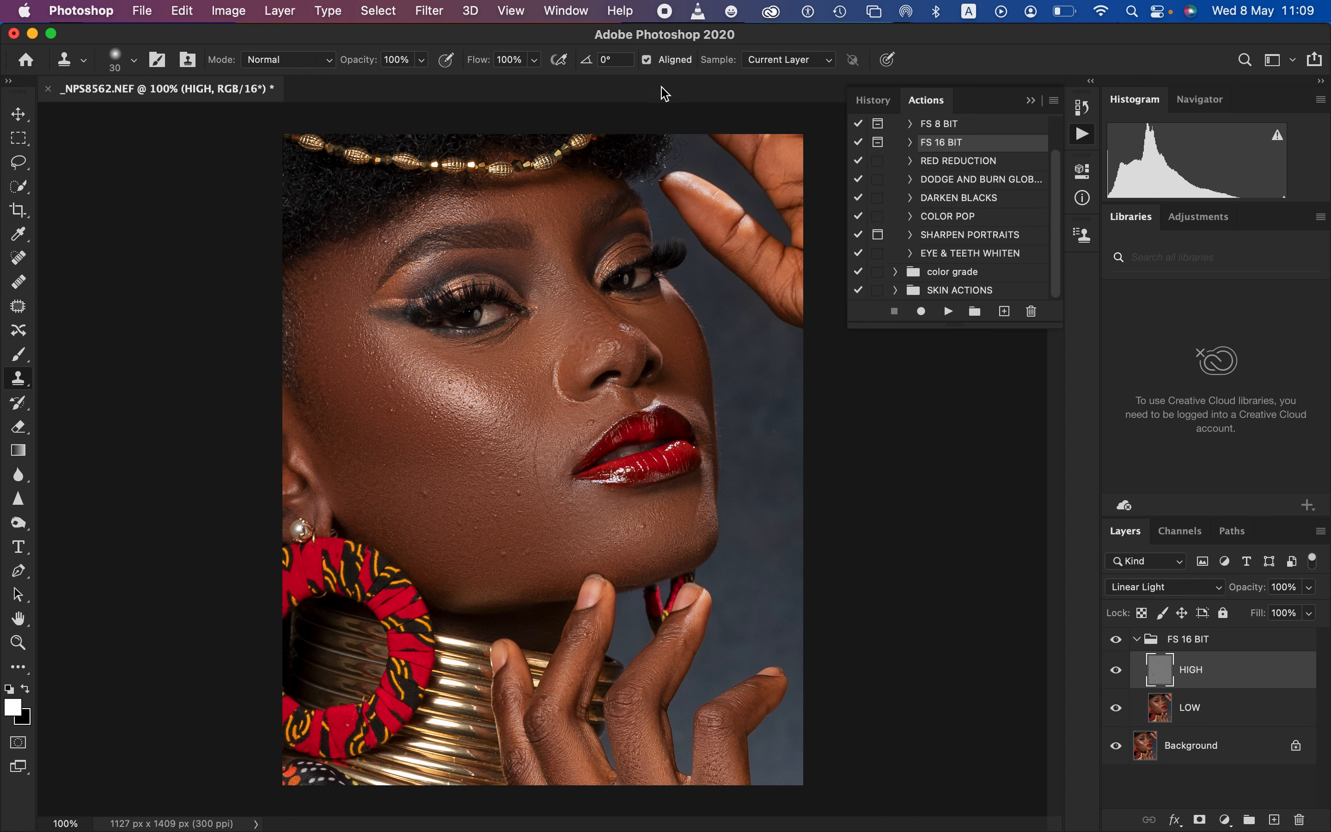
{"action": "left_click", "coordinate": [789, 69]}
{"action": "left_click", "coordinate": [792, 71]}
Reduce the Clone Stamp brush to 20 px and clone out the bumps on the cheek, above the upper lip and on the chin
{"action": "key", "text": "super+equal"}
{"action": "key", "text": "super+equal"}
{"action": "key", "text": "super+equal"}
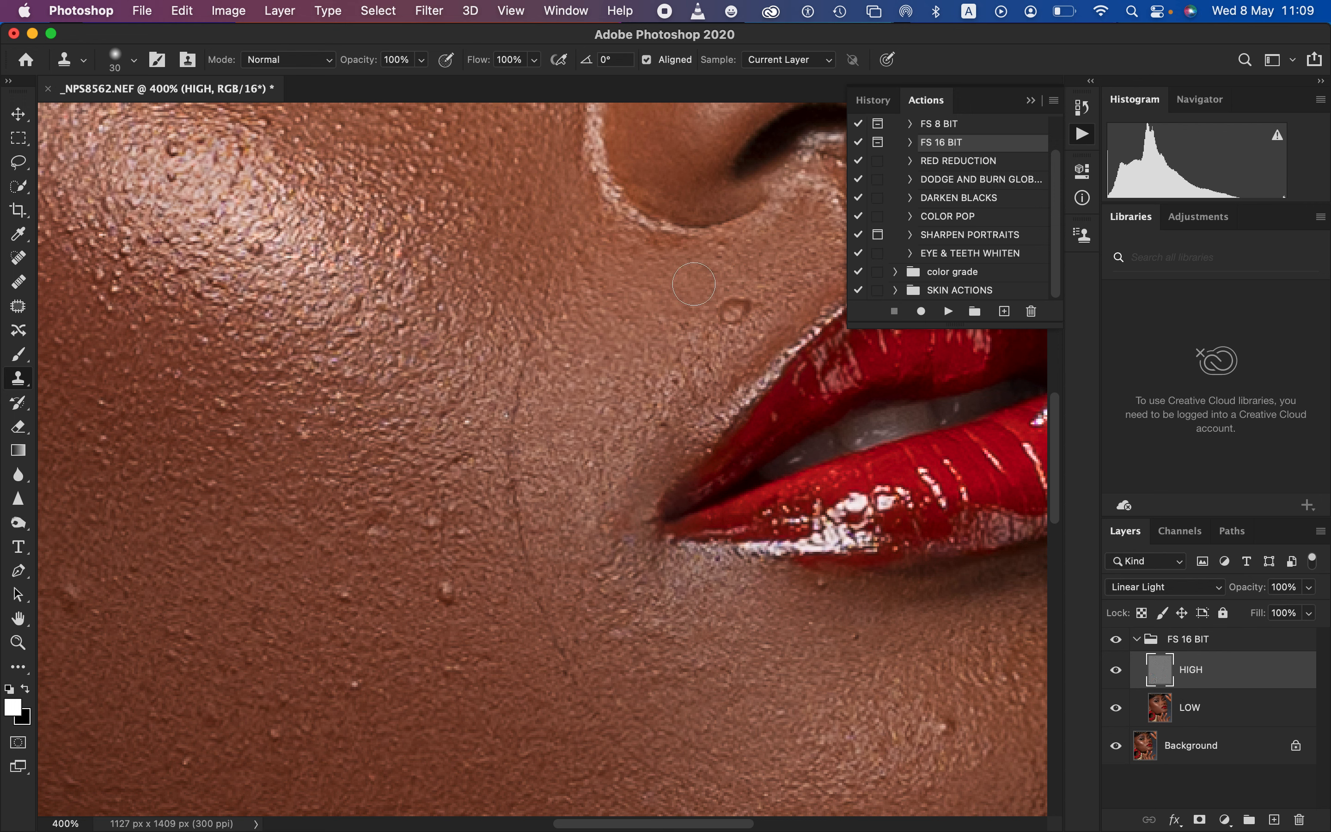
{"action": "key", "text": "bracketleft"}
{"action": "left_click_drag", "start_coordinate": [445, 593], "coordinate": [468, 601]}
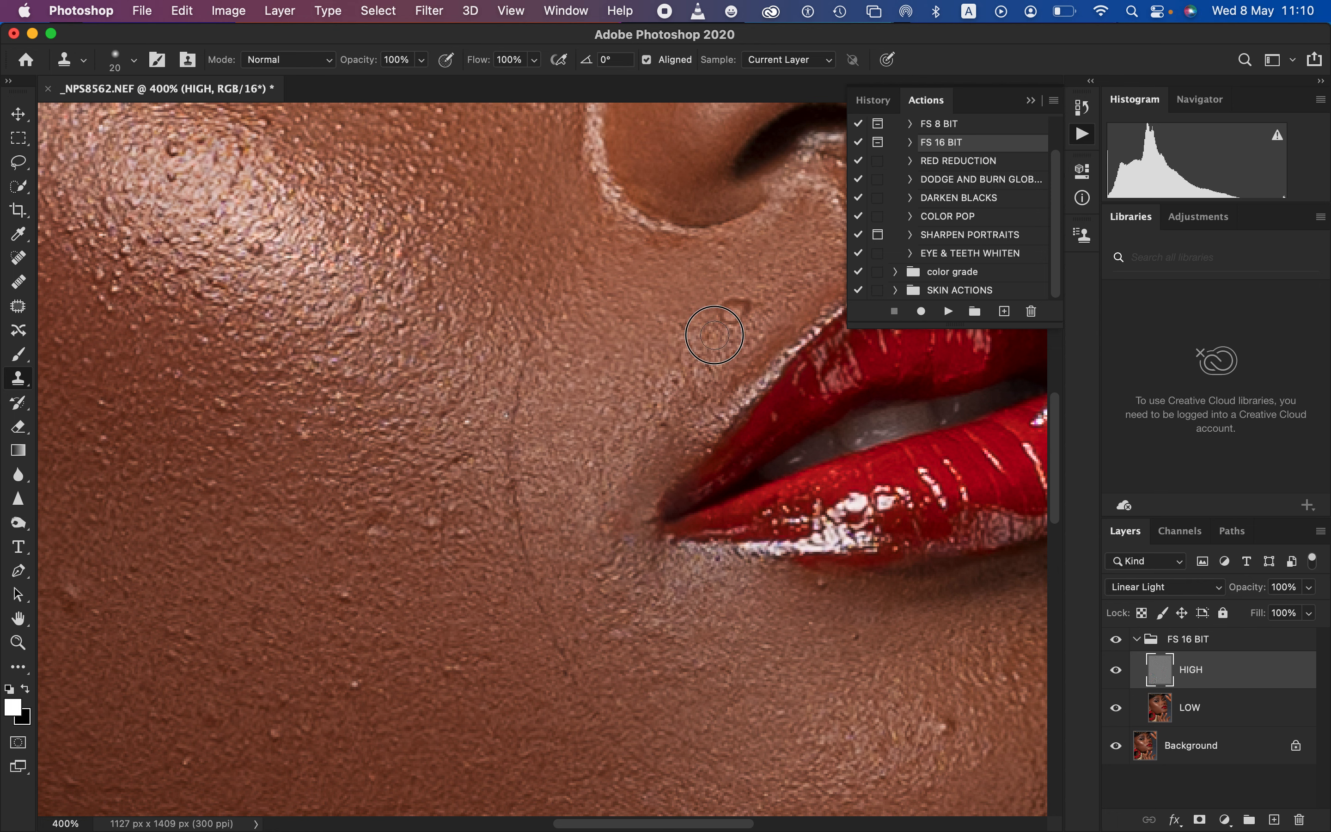
{"action": "left_click", "coordinate": [749, 297], "text": "alt"}
{"action": "left_click", "coordinate": [732, 321]}
{"action": "left_click", "coordinate": [749, 300], "text": "alt"}
{"action": "left_click", "coordinate": [726, 312]}
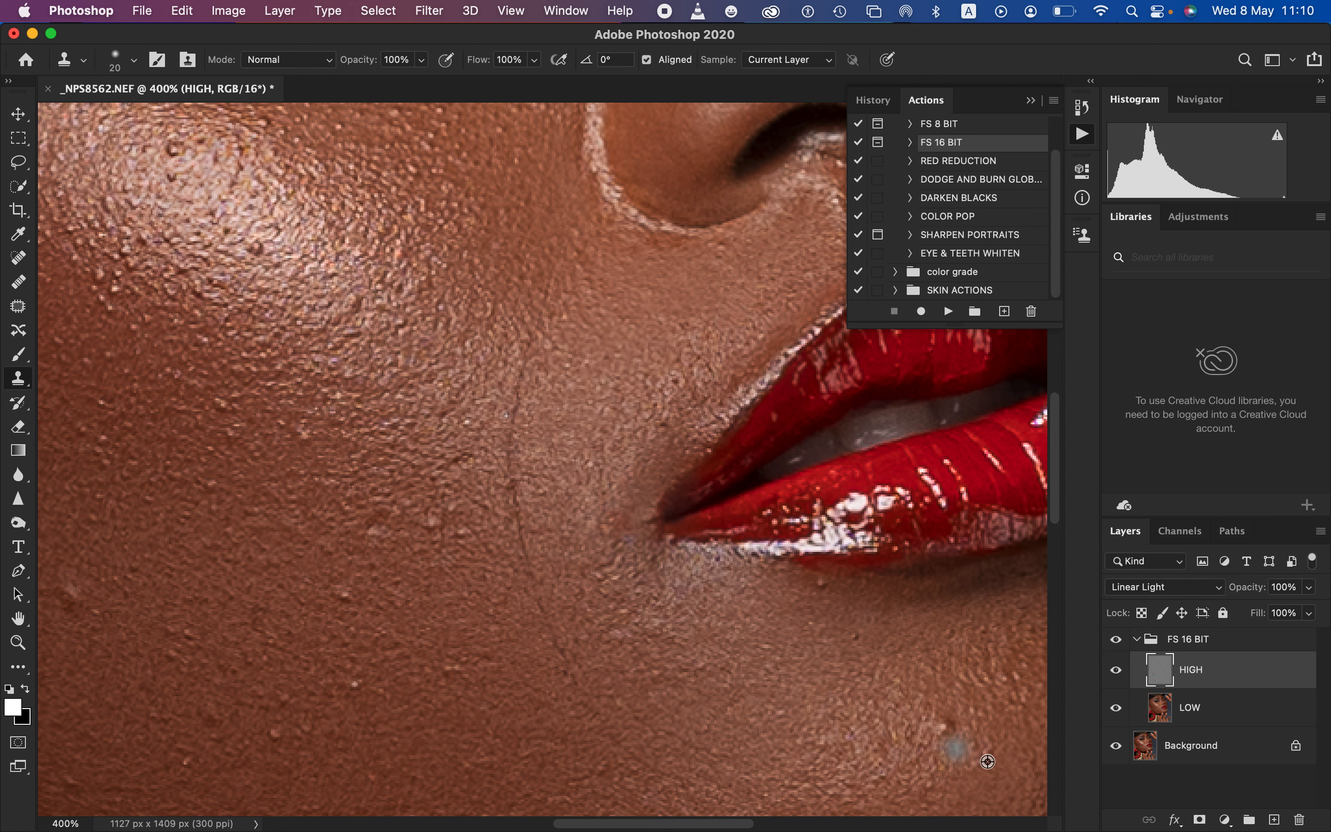
{"action": "left_click", "coordinate": [973, 749], "text": "alt"}
{"action": "left_click", "coordinate": [948, 726]}
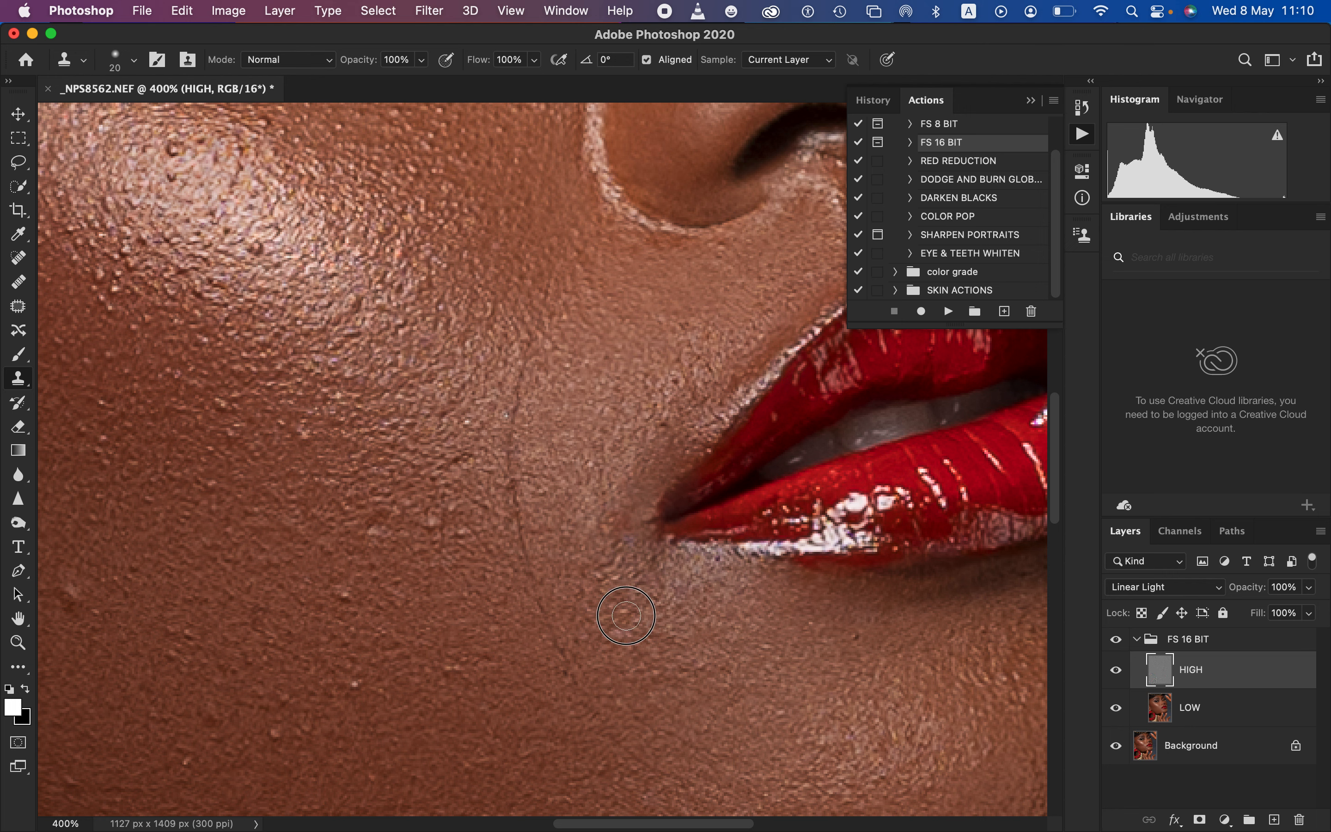
Clone clean skin texture over the uneven skin just beside and below the mouth corner
{"action": "left_click", "coordinate": [633, 646]}
{"action": "left_click", "coordinate": [650, 643], "text": "alt"}
{"action": "left_click", "coordinate": [615, 642]}
{"action": "left_click", "coordinate": [619, 618]}
{"action": "left_click", "coordinate": [621, 594], "text": "alt"}
{"action": "left_click", "coordinate": [616, 573]}
{"action": "left_click", "coordinate": [618, 586], "text": "alt"}
{"action": "left_click", "coordinate": [620, 546]}
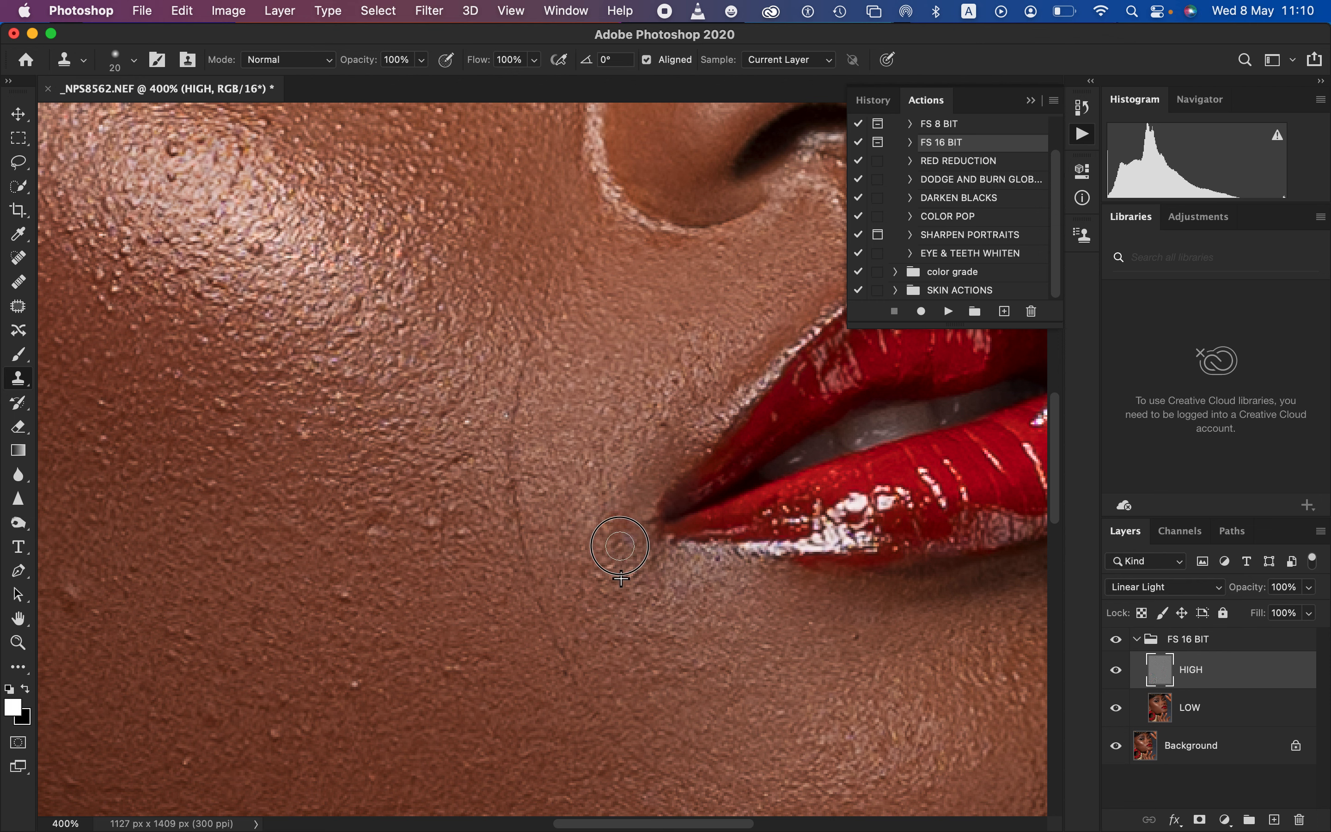
{"action": "left_click", "coordinate": [617, 559], "text": "alt"}
{"action": "left_click", "coordinate": [617, 532]}
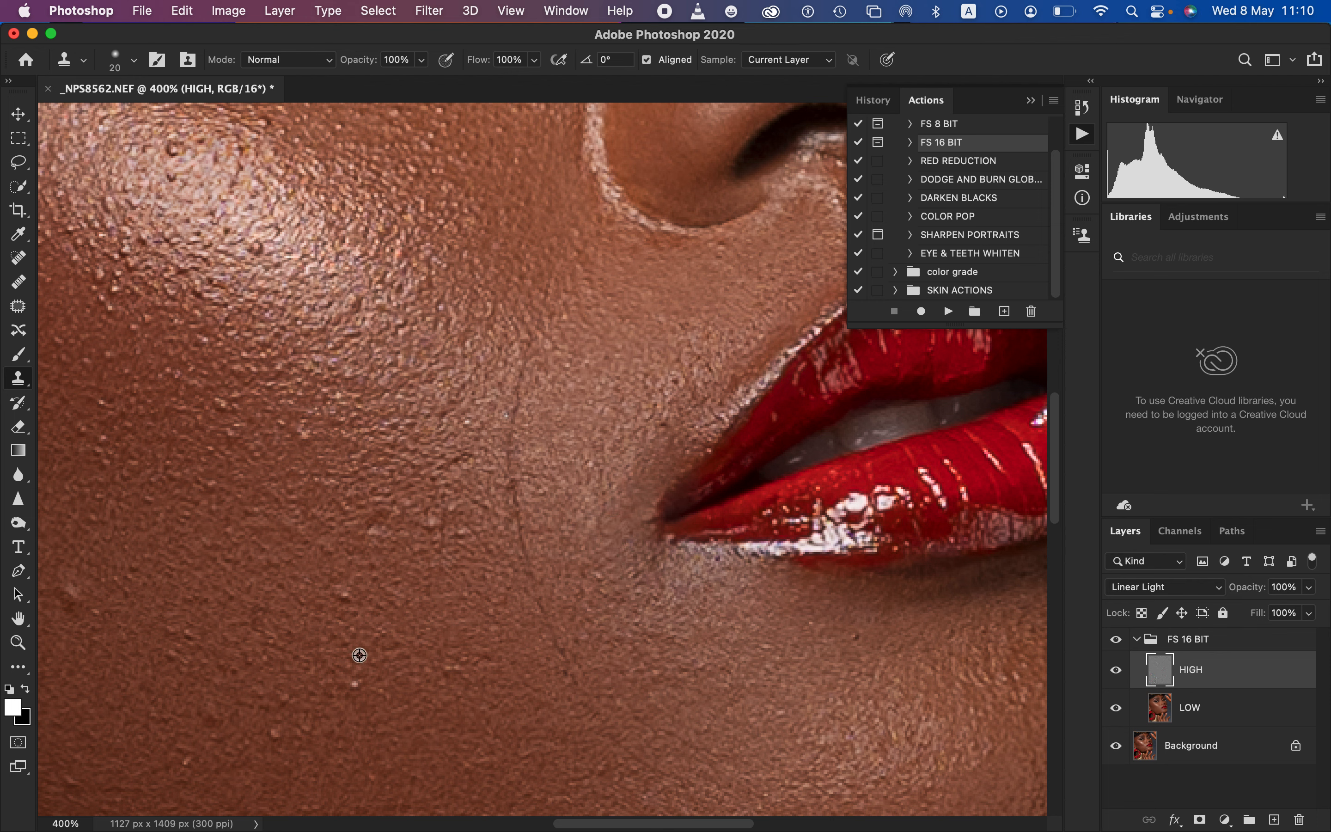
Clone out the small raised bumps across the middle of the cheek on the HIGH layer
{"action": "left_click", "coordinate": [387, 699], "text": "alt"}
{"action": "left_click", "coordinate": [354, 686]}
{"action": "left_click", "coordinate": [432, 711], "text": "alt"}
{"action": "left_click", "coordinate": [453, 668]}
{"action": "left_click", "coordinate": [455, 681]}
{"action": "left_click", "coordinate": [448, 503], "text": "alt"}
{"action": "left_click", "coordinate": [451, 462]}
{"action": "left_click", "coordinate": [404, 529], "text": "alt"}
{"action": "left_click", "coordinate": [373, 524]}
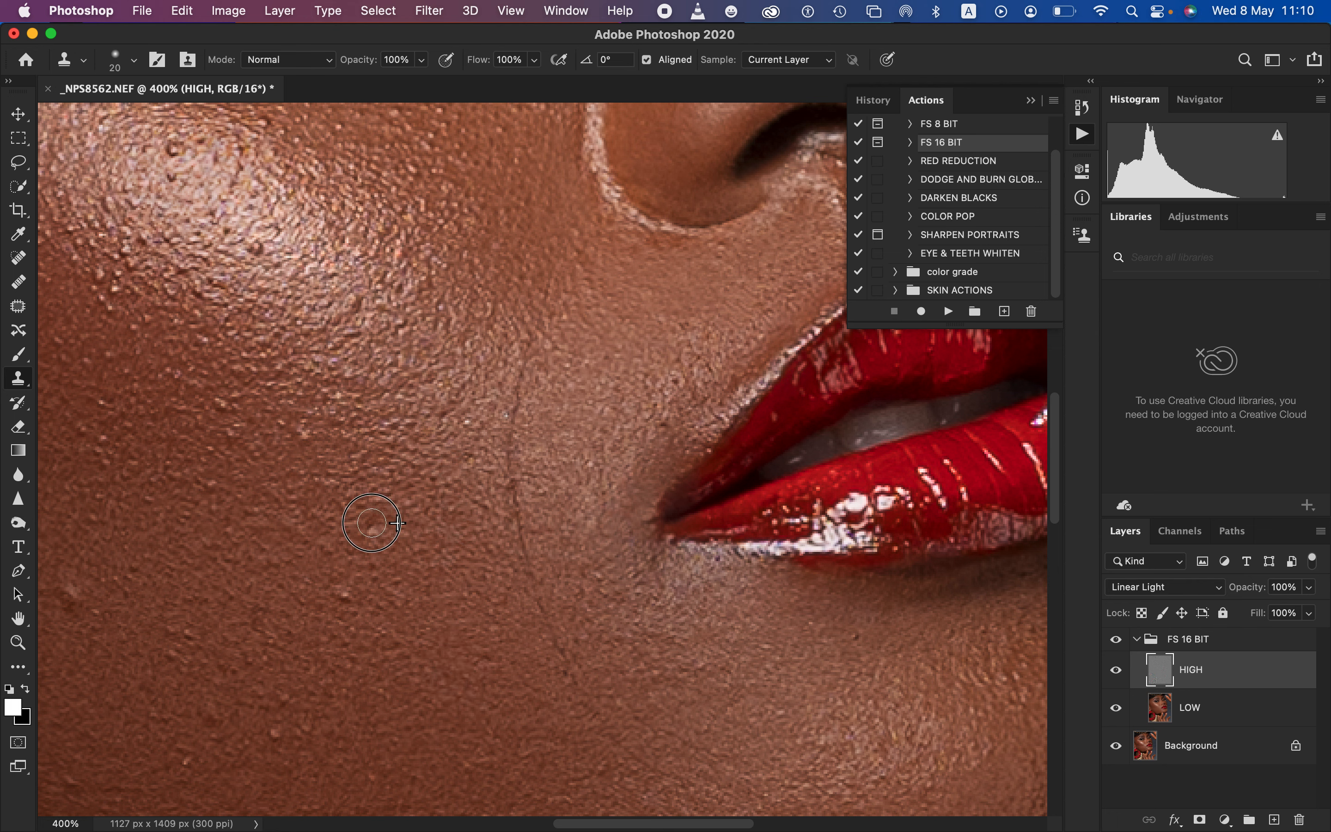
{"action": "left_click", "coordinate": [401, 559], "text": "alt"}
{"action": "left_click", "coordinate": [373, 533]}
{"action": "left_click", "coordinate": [386, 583], "text": "alt"}
{"action": "left_click_drag", "start_coordinate": [364, 600], "coordinate": [339, 592]}
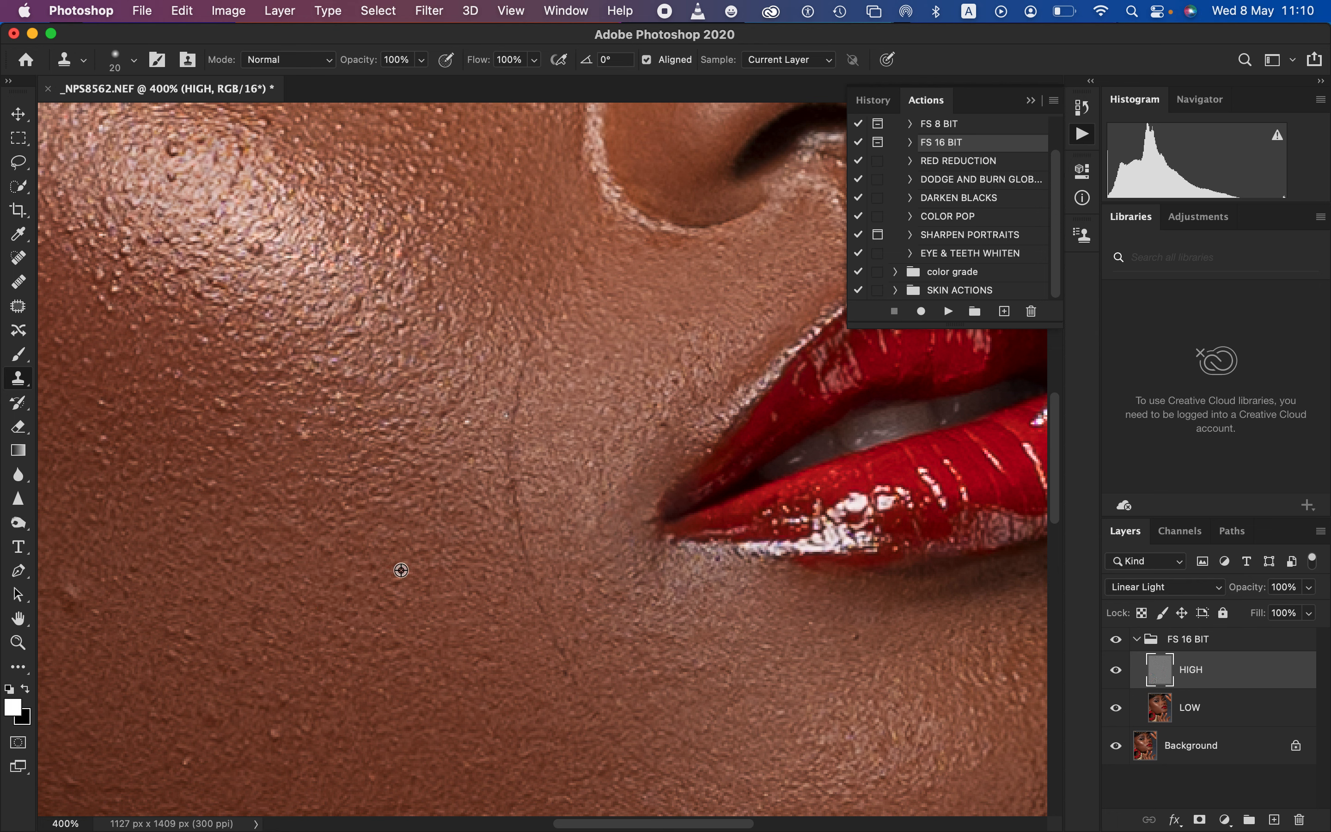
Clone out the small bumps on the lower cheek toward the jaw
{"action": "left_click", "coordinate": [280, 677], "text": "alt"}
{"action": "left_click", "coordinate": [282, 702]}
{"action": "left_click", "coordinate": [300, 701], "text": "alt"}
{"action": "left_click_drag", "start_coordinate": [278, 736], "coordinate": [283, 731]}
{"action": "left_click", "coordinate": [239, 767], "text": "alt"}
{"action": "left_click", "coordinate": [188, 759]}
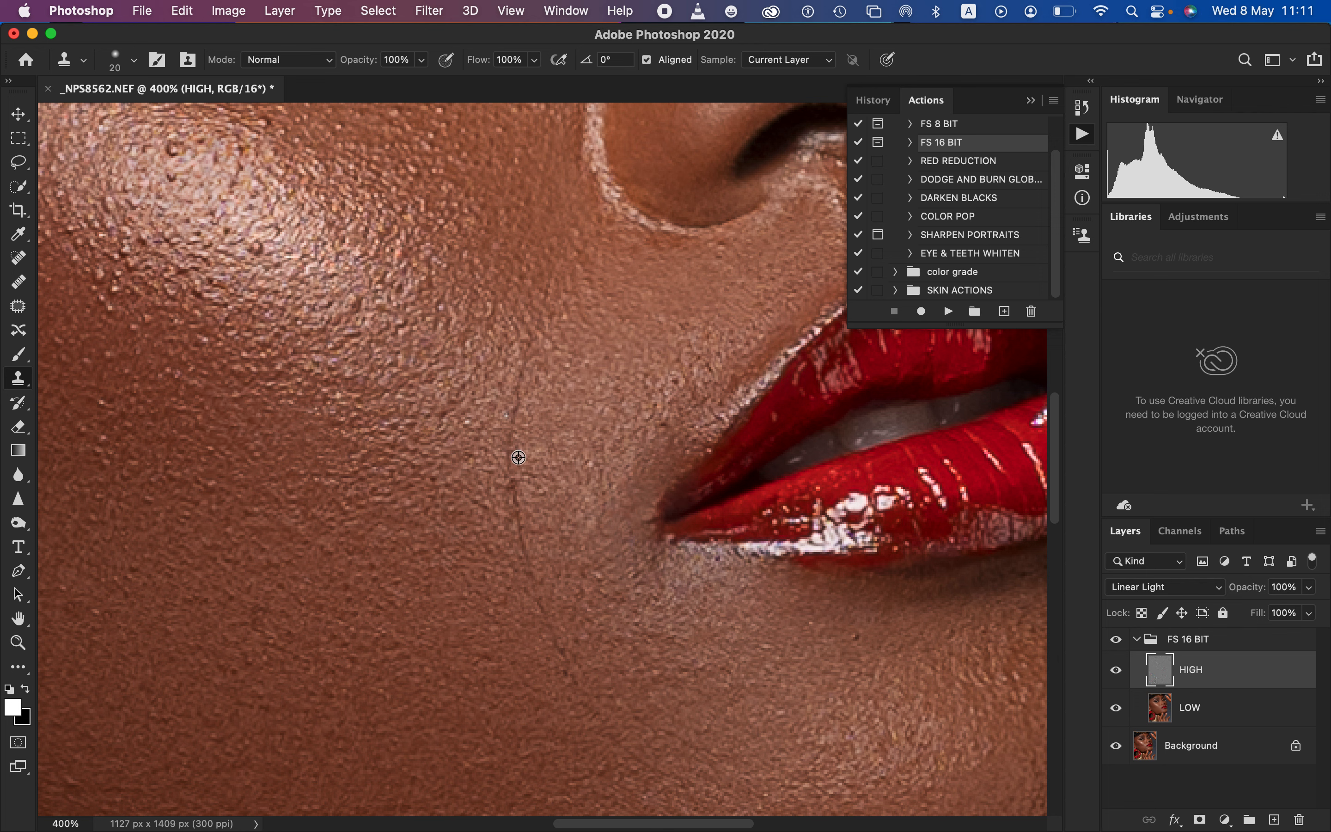
Clone away the smile-line crease running down the cheek beside the nose and mouth
{"action": "left_click", "coordinate": [542, 409], "text": "alt"}
{"action": "mouse_move", "coordinate": [527, 370]}
{"action": "left_mouse_down"}
{"action": "mouse_move", "coordinate": [495, 541]}
{"action": "mouse_move", "coordinate": [518, 555]}
{"action": "mouse_move", "coordinate": [539, 625]}
{"action": "mouse_move", "coordinate": [599, 717]}
{"action": "left_mouse_up"}
{"action": "left_click", "coordinate": [544, 458], "text": "alt"}
{"action": "left_click", "coordinate": [494, 539], "text": "alt"}
{"action": "left_click", "coordinate": [587, 645], "text": "alt"}
{"action": "mouse_move", "coordinate": [585, 632]}
{"action": "left_mouse_down"}
{"action": "mouse_move", "coordinate": [586, 575]}
{"action": "mouse_move", "coordinate": [581, 619]}
{"action": "left_mouse_up"}
{"action": "left_click", "coordinate": [588, 591], "text": "alt"}
{"action": "left_click", "coordinate": [473, 353], "text": "alt"}
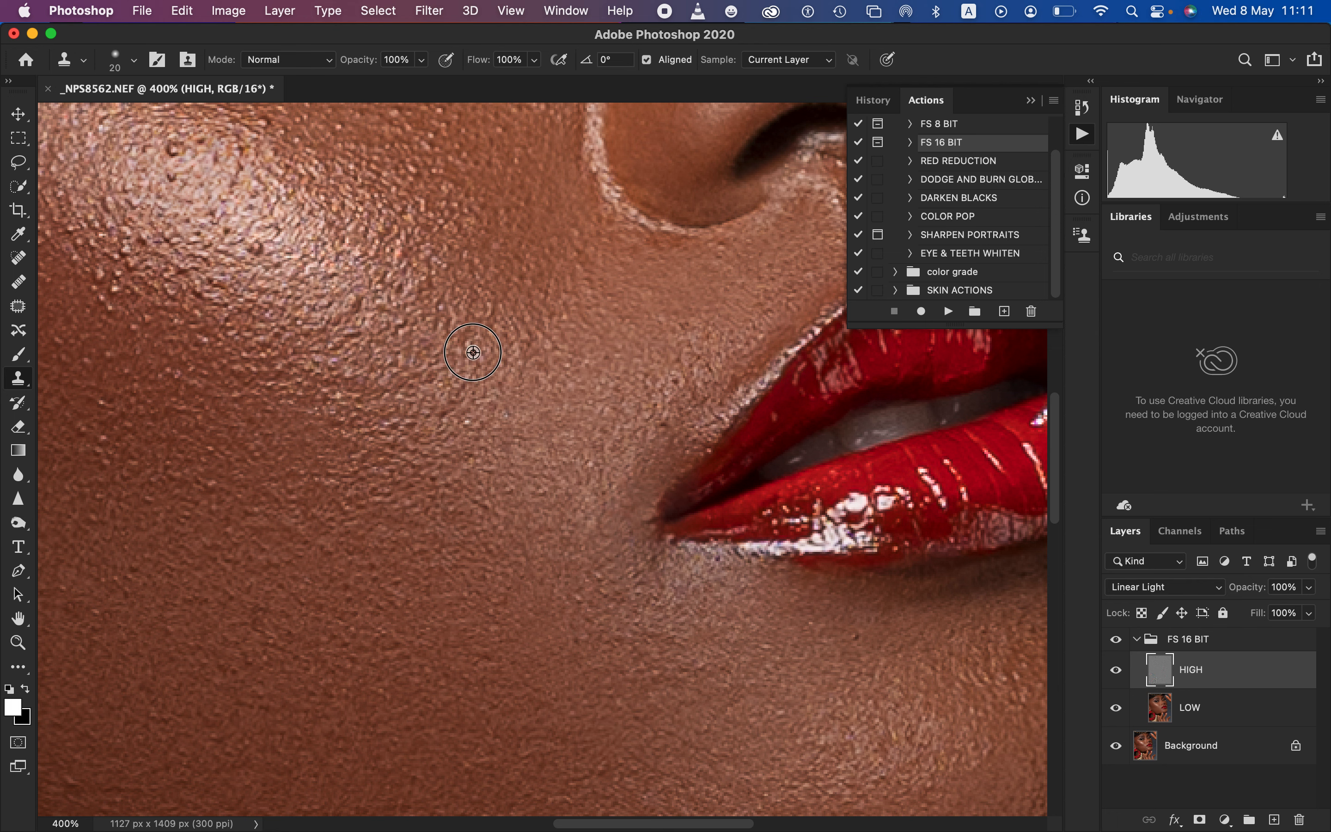
{"action": "left_click", "coordinate": [559, 328], "text": "alt"}
{"action": "mouse_move", "coordinate": [514, 363]}
{"action": "left_mouse_down"}
{"action": "mouse_move", "coordinate": [550, 325]}
{"action": "mouse_move", "coordinate": [550, 297]}
{"action": "left_mouse_up"}
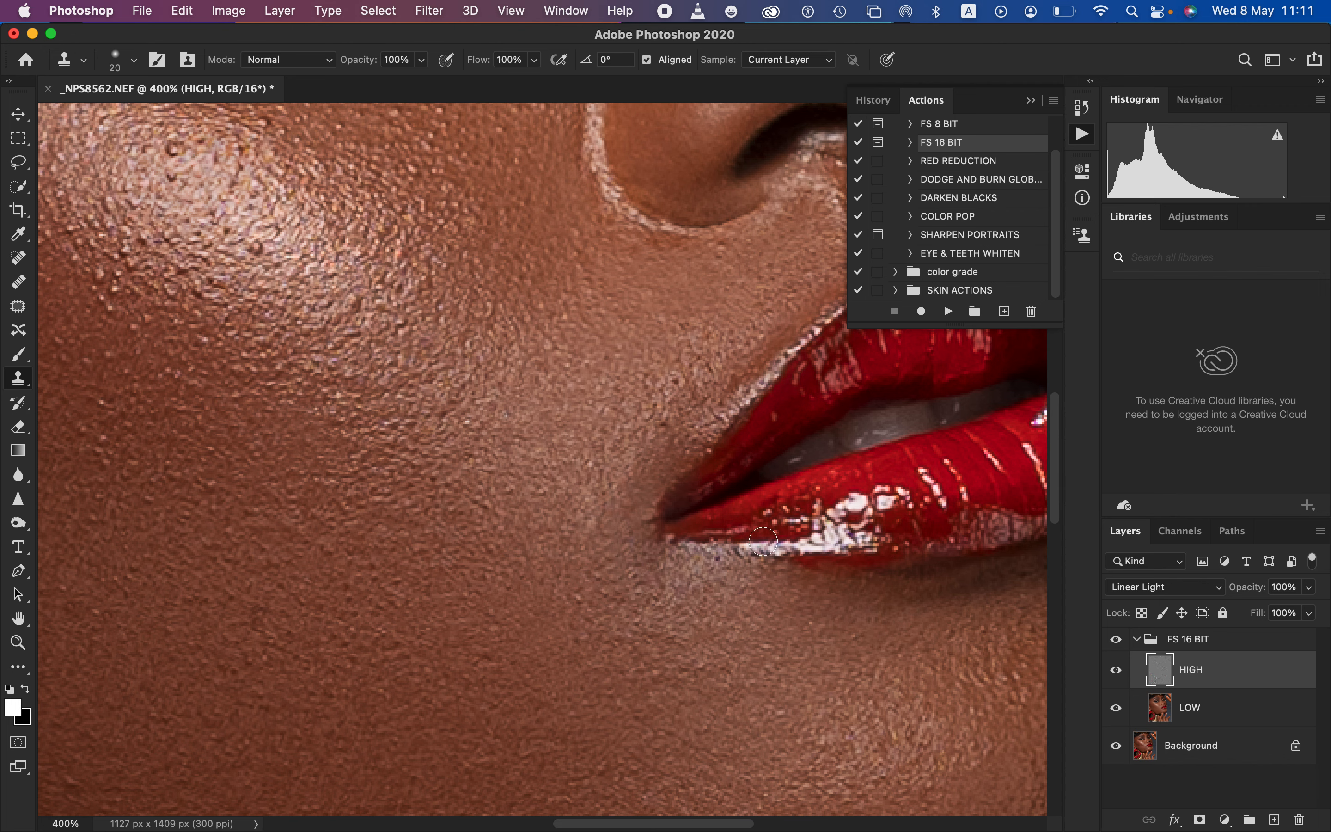
Clone out the bump on the lower jaw and the spots on the cheek beside the nose
{"action": "key", "text": "super+minus"}
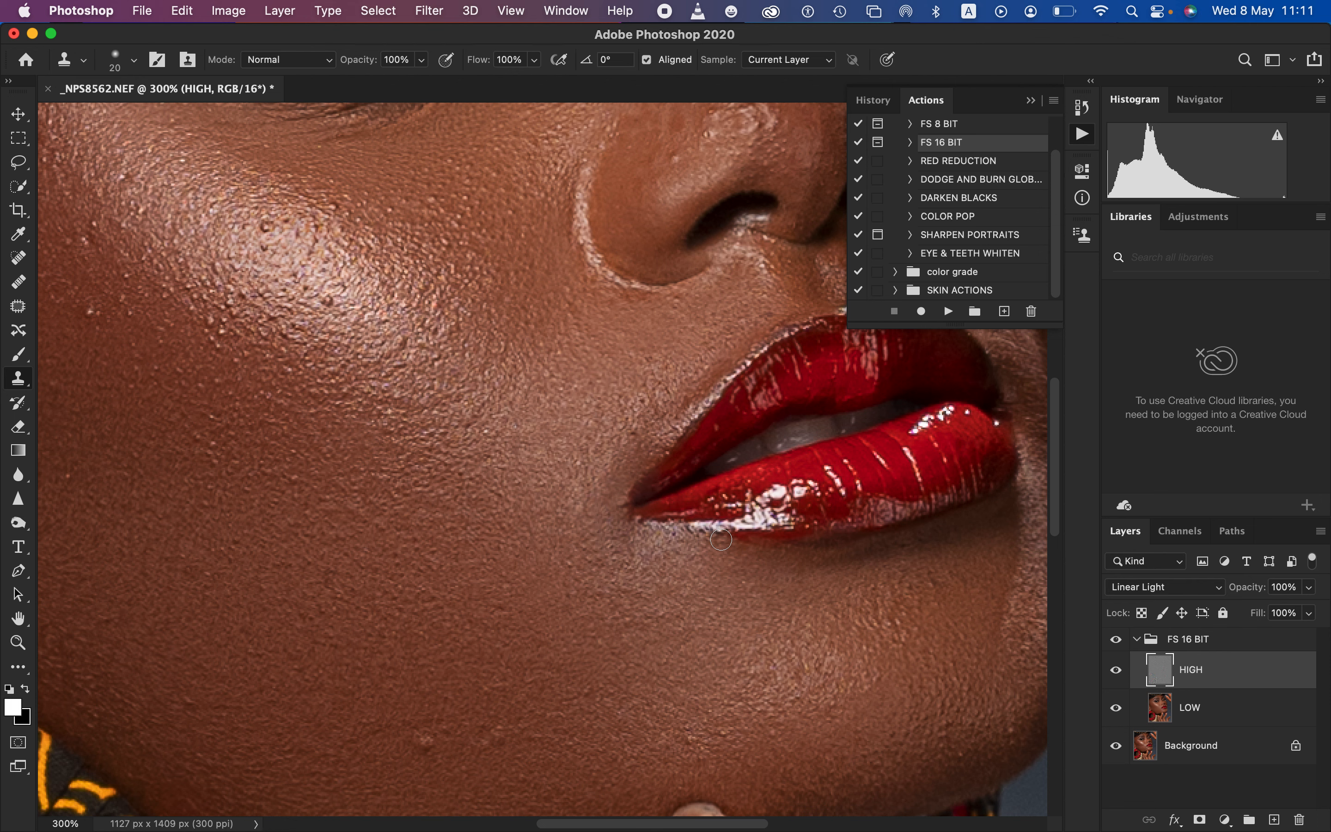
{"action": "left_click", "coordinate": [442, 773], "text": "alt"}
{"action": "left_click", "coordinate": [428, 747]}
{"action": "left_click", "coordinate": [201, 440]}
{"action": "left_click_drag", "start_coordinate": [406, 337], "coordinate": [399, 344]}
{"action": "left_click", "coordinate": [451, 268], "text": "alt"}
{"action": "left_click", "coordinate": [454, 234]}
Clone out the coarse bumps in the bright cheek highlight and the spot low on the chin
{"action": "left_click", "coordinate": [355, 314], "text": "alt"}
{"action": "left_click", "coordinate": [319, 328]}
{"action": "left_click", "coordinate": [333, 302]}
{"action": "left_click", "coordinate": [351, 247], "text": "alt"}
{"action": "left_click", "coordinate": [342, 217]}
{"action": "left_click", "coordinate": [347, 218], "text": "alt"}
{"action": "left_click", "coordinate": [316, 229]}
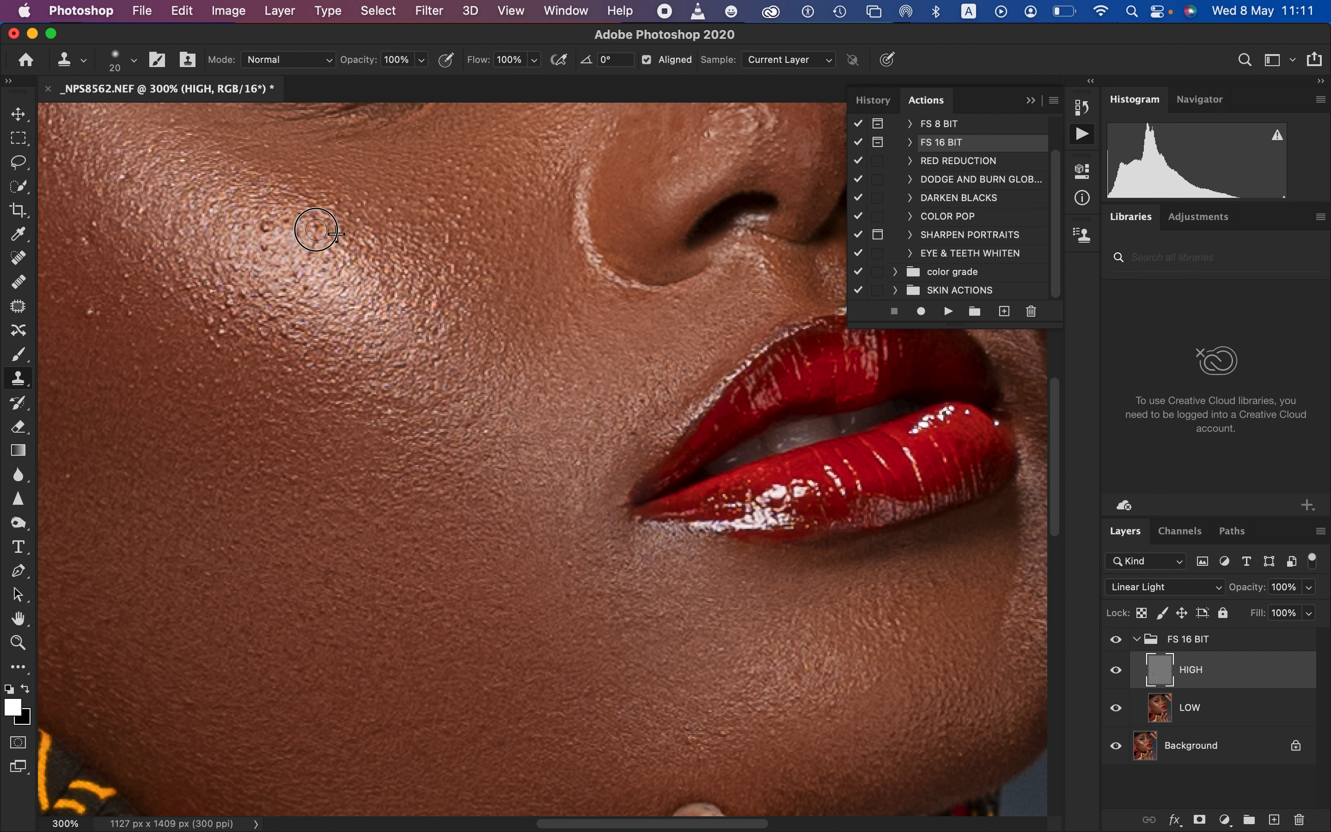
{"action": "left_click", "coordinate": [304, 239], "text": "alt"}
{"action": "left_click", "coordinate": [270, 229]}
{"action": "left_click", "coordinate": [286, 249], "text": "alt"}
{"action": "left_click", "coordinate": [264, 230]}
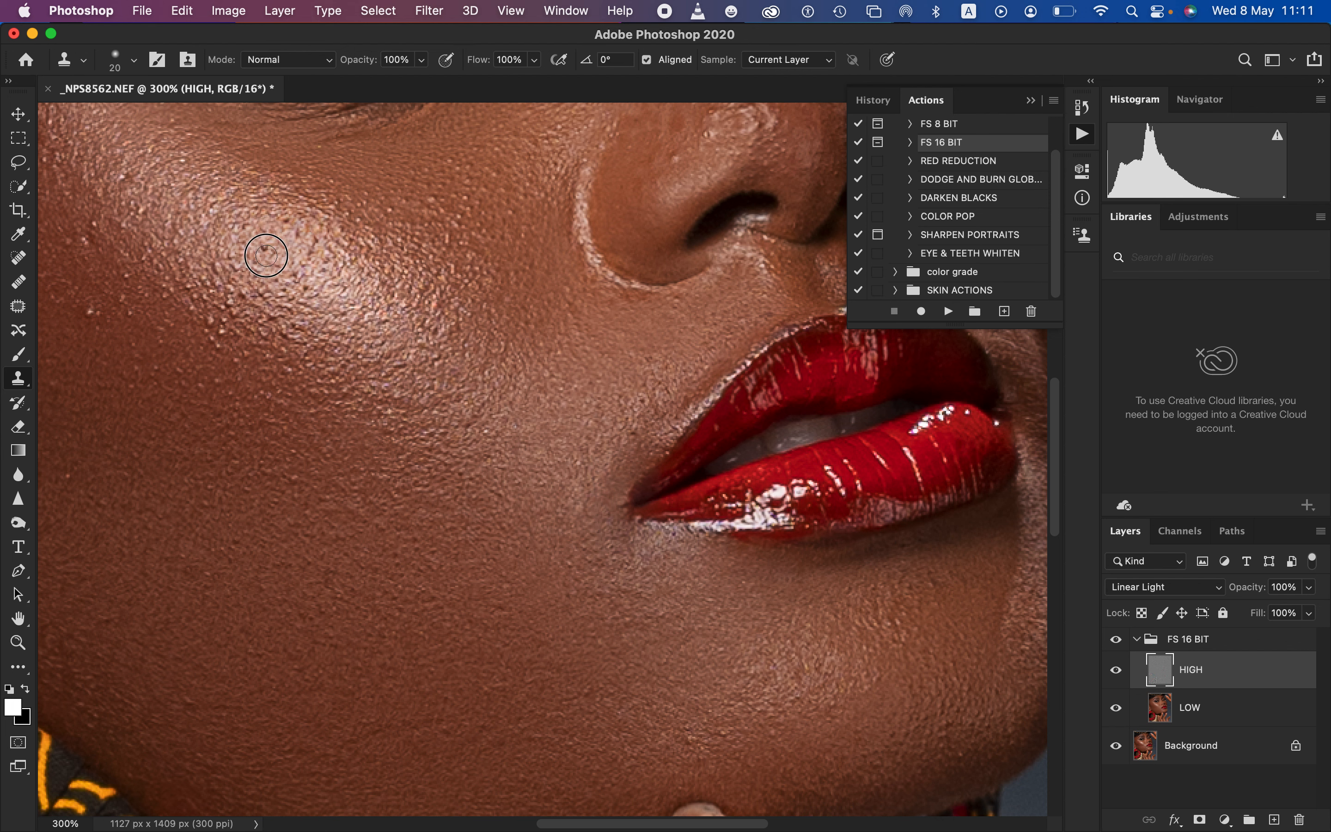
{"action": "left_click", "coordinate": [266, 254]}
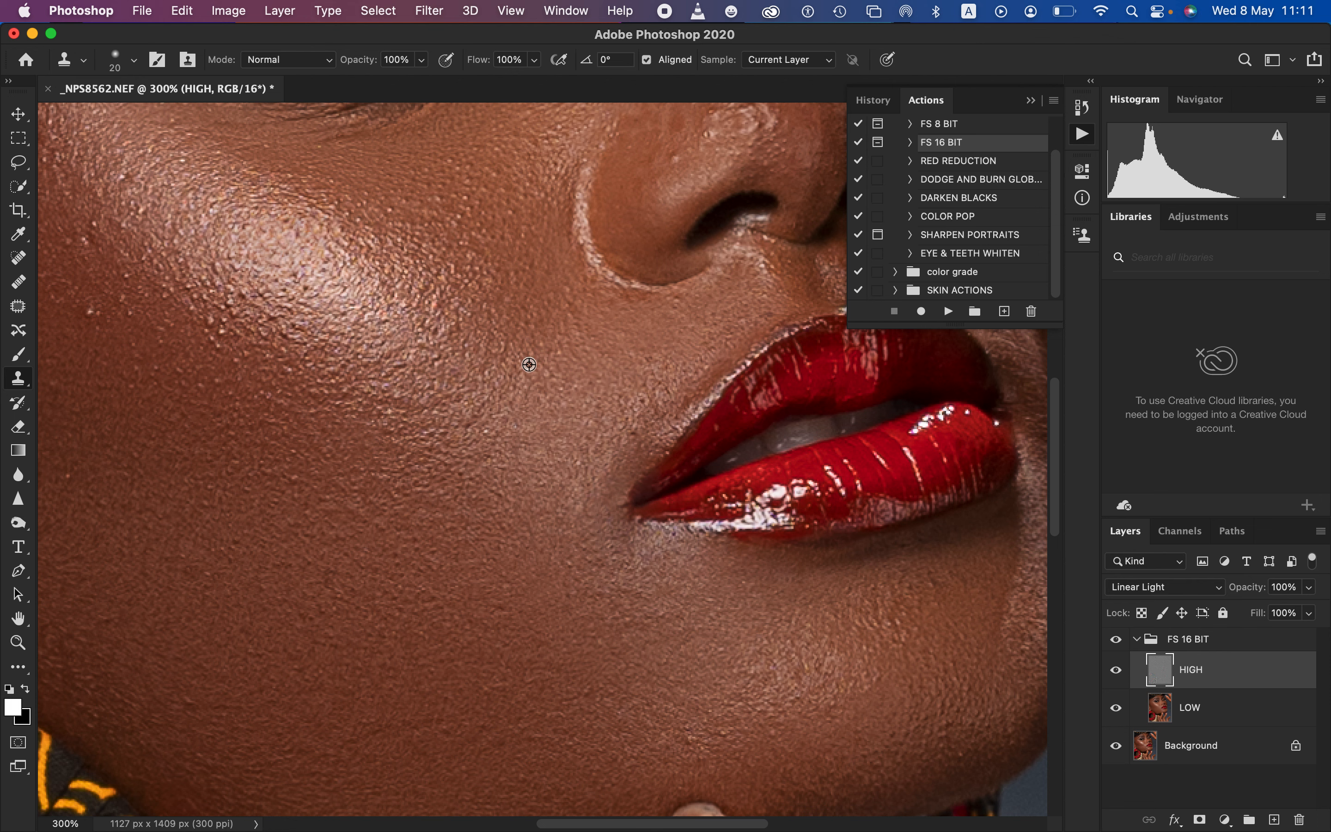
{"action": "left_click", "coordinate": [715, 702], "text": "alt"}
{"action": "left_click", "coordinate": [684, 739]}
Clone out the small bumps on the outer cheek and temple between the hairline and the outer eye corner
{"action": "scroll", "coordinate": [541, 459], "scroll_direction": "left", "scroll_amount": 10}
{"action": "scroll", "coordinate": [541, 459], "scroll_direction": "up", "scroll_amount": 5}
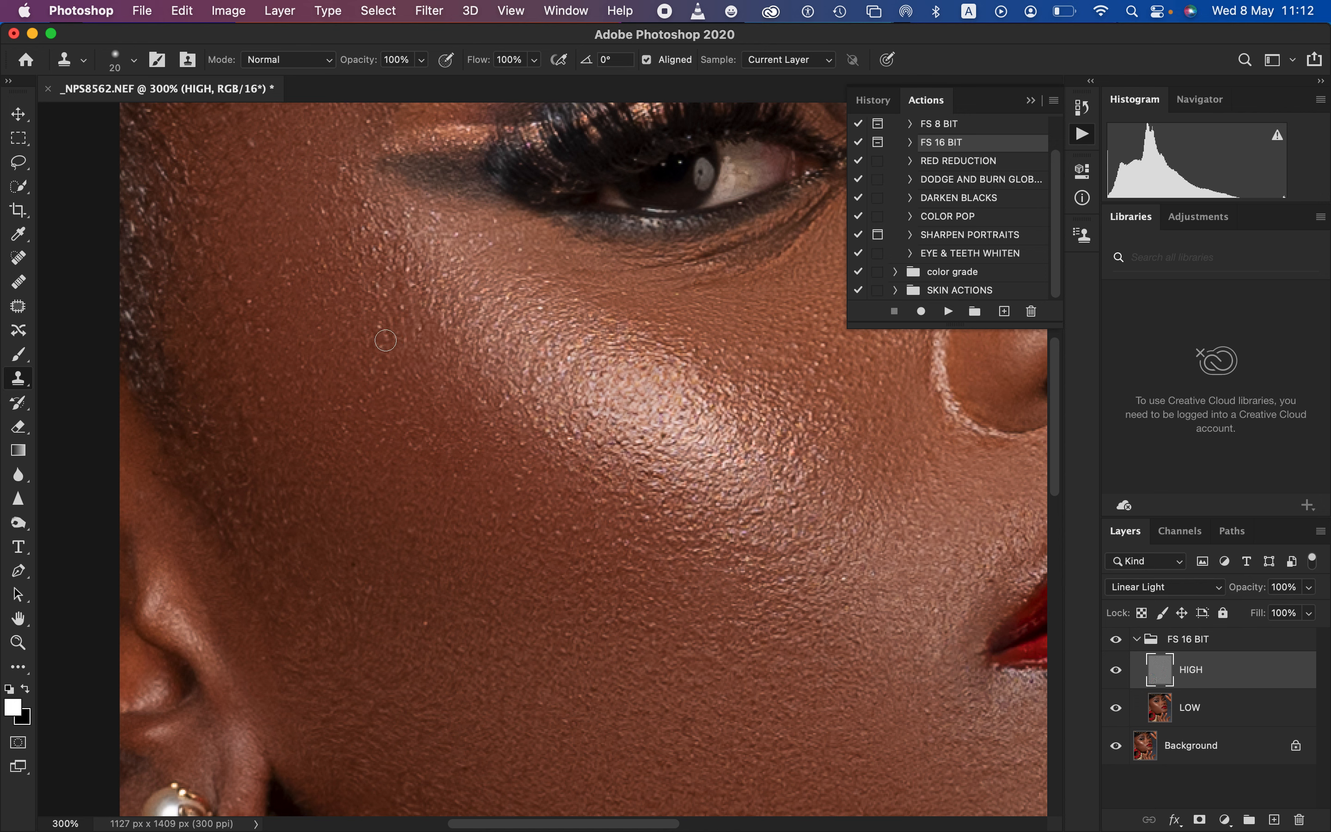
{"action": "left_click", "coordinate": [265, 311], "text": "alt"}
{"action": "left_click", "coordinate": [258, 279]}
{"action": "left_click", "coordinate": [253, 198], "text": "alt"}
{"action": "left_click", "coordinate": [250, 142]}
{"action": "left_click", "coordinate": [320, 133], "text": "alt"}
{"action": "left_click", "coordinate": [307, 141]}
{"action": "left_click", "coordinate": [338, 147], "text": "alt"}
{"action": "left_click", "coordinate": [336, 174]}
{"action": "left_click", "coordinate": [330, 172], "text": "alt"}
{"action": "left_click", "coordinate": [337, 199]}
{"action": "left_click", "coordinate": [335, 175], "text": "alt"}
{"action": "left_click", "coordinate": [321, 213]}
{"action": "left_click", "coordinate": [333, 253], "text": "alt"}
{"action": "left_click", "coordinate": [318, 263]}
{"action": "left_click", "coordinate": [364, 318], "text": "alt"}
{"action": "mouse_move", "coordinate": [386, 275]}
{"action": "left_mouse_down"}
{"action": "mouse_move", "coordinate": [414, 280]}
{"action": "mouse_move", "coordinate": [405, 247]}
{"action": "left_mouse_up"}
Clone out the bumps on the temple between the eyebrow tail and the hairline
{"action": "scroll", "coordinate": [593, 372], "scroll_direction": "up", "scroll_amount": 10}
{"action": "scroll", "coordinate": [594, 371], "scroll_direction": "right", "scroll_amount": 3}
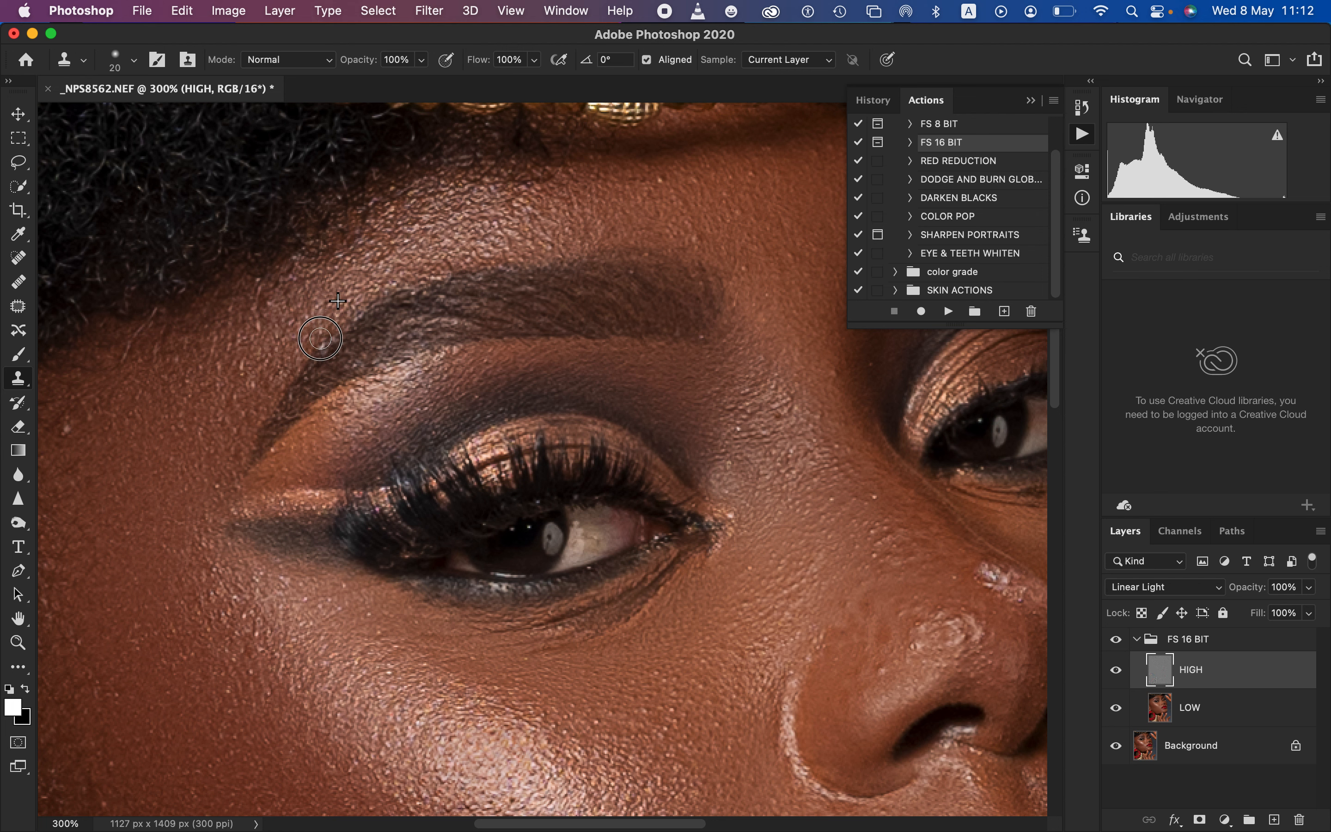
{"action": "left_click", "coordinate": [238, 392], "text": "alt"}
{"action": "left_click_drag", "start_coordinate": [242, 367], "coordinate": [235, 380]}
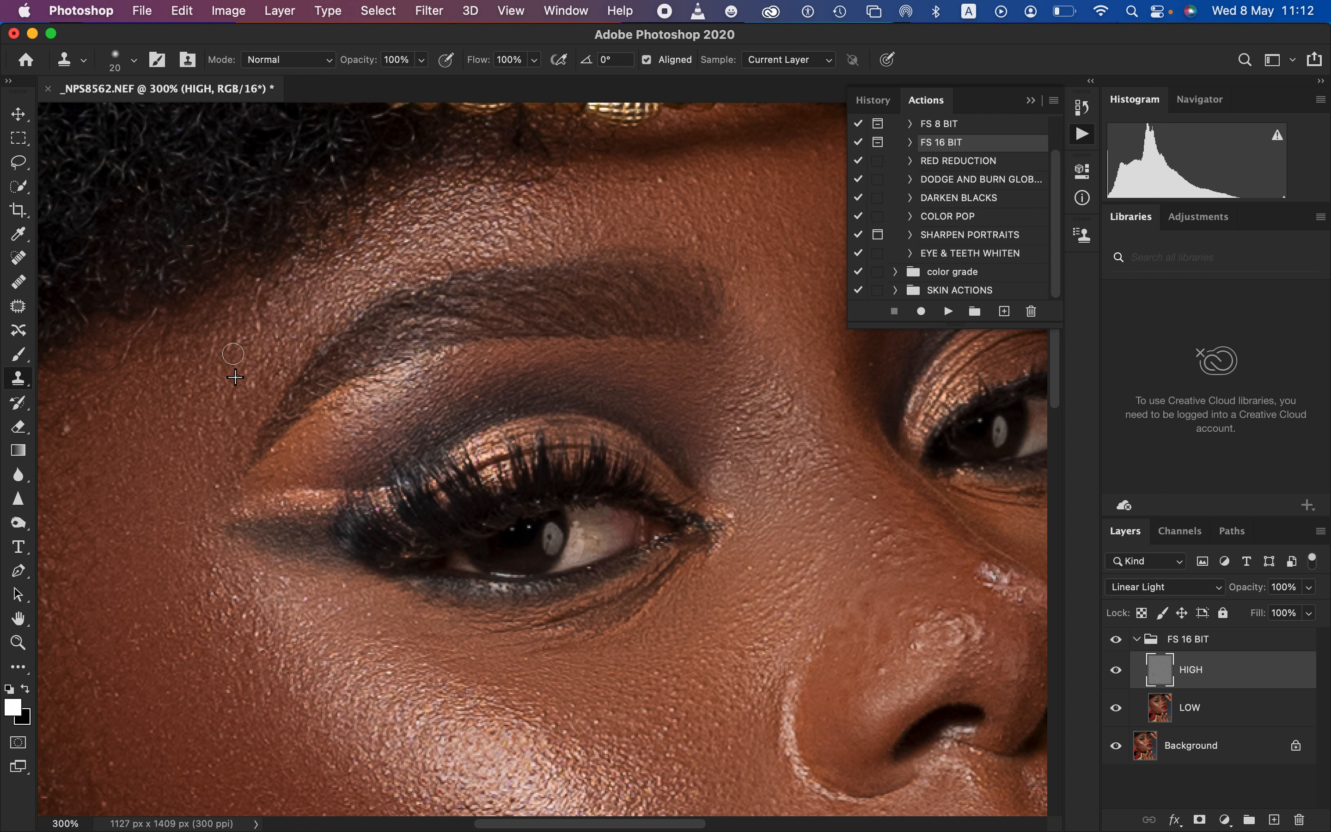
{"action": "left_click", "coordinate": [261, 347], "text": "alt"}
{"action": "left_click_drag", "start_coordinate": [260, 323], "coordinate": [254, 312]}
{"action": "left_click", "coordinate": [105, 444], "text": "alt"}
{"action": "left_click_drag", "start_coordinate": [78, 441], "coordinate": [75, 439]}
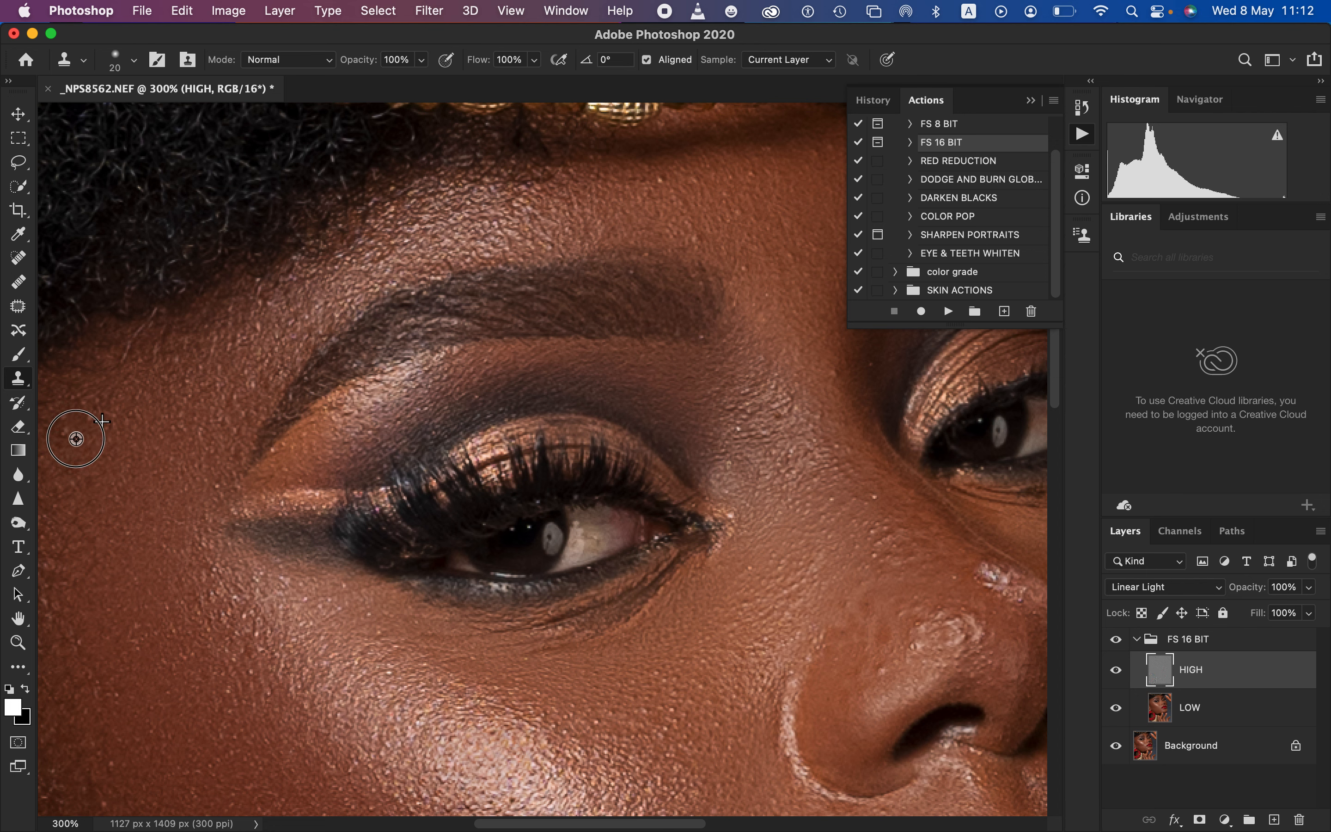
Clone out the small bumps on the lower bridge of the nose
{"action": "left_click_drag", "start_coordinate": [443, 340], "coordinate": [326, 303]}
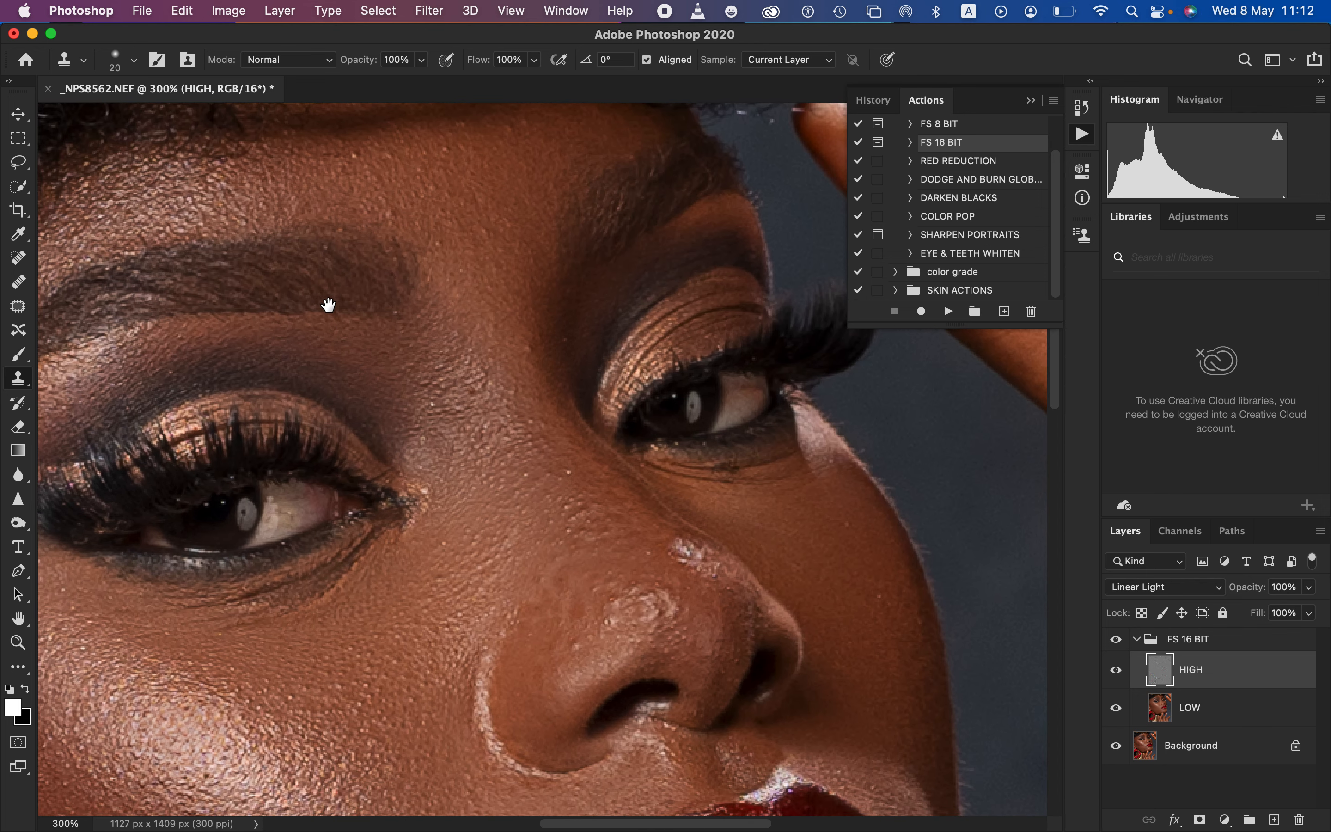
{"action": "left_click", "coordinate": [579, 538], "text": "alt"}
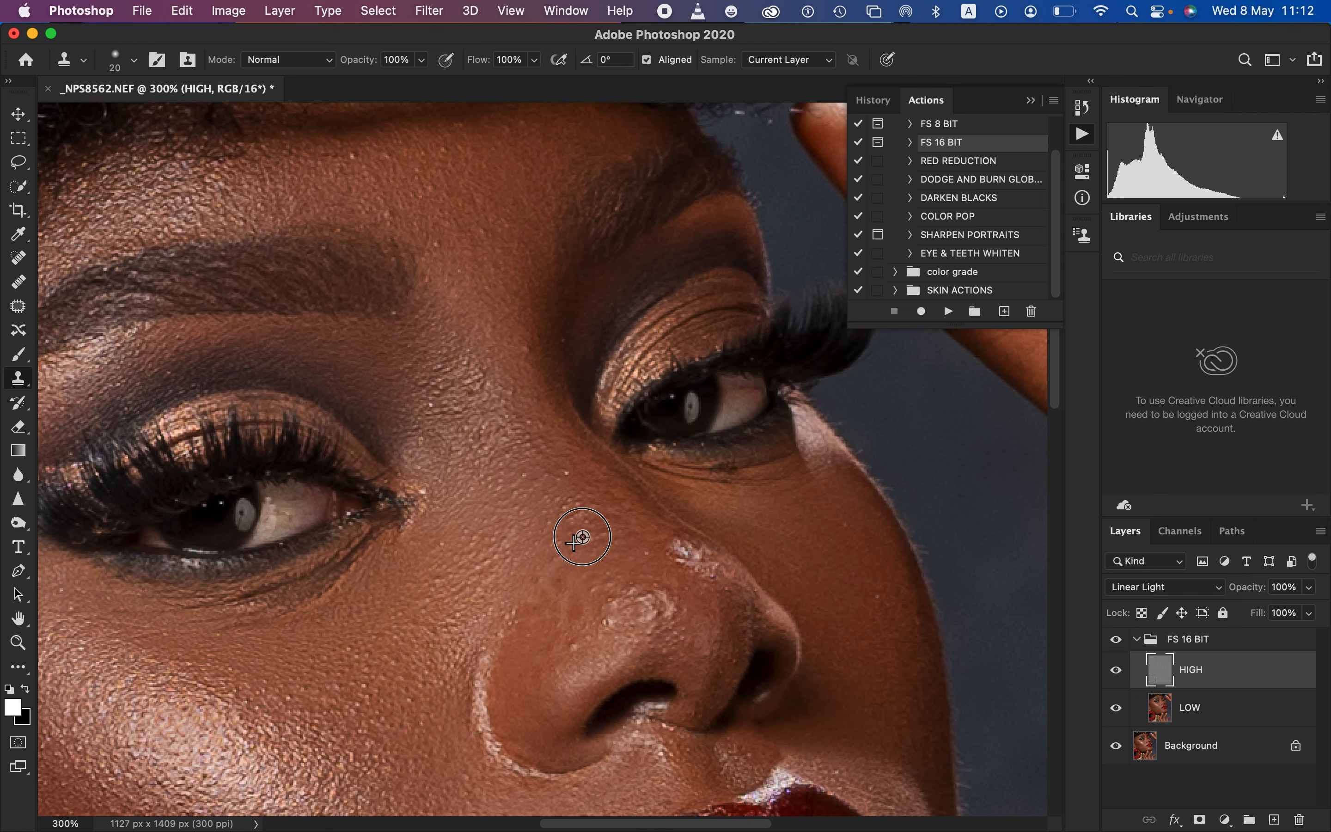
{"action": "mouse_move", "coordinate": [567, 531]}
{"action": "left_mouse_down"}
{"action": "mouse_move", "coordinate": [580, 512]}
{"action": "mouse_move", "coordinate": [586, 529]}
{"action": "left_mouse_up"}
{"action": "left_click", "coordinate": [588, 523], "text": "alt"}
{"action": "left_click", "coordinate": [567, 474]}
Clone out the rough, shiny texture patch on the far side of the nose, above the tip
{"action": "left_click", "coordinate": [651, 548], "text": "alt"}
{"action": "left_click_drag", "start_coordinate": [674, 548], "coordinate": [712, 573]}
{"action": "left_click", "coordinate": [670, 557], "text": "alt"}
{"action": "left_click", "coordinate": [687, 557], "text": "alt"}
{"action": "left_click", "coordinate": [677, 542]}
{"action": "left_click", "coordinate": [724, 566], "text": "alt"}
{"action": "left_click", "coordinate": [695, 590], "text": "alt"}
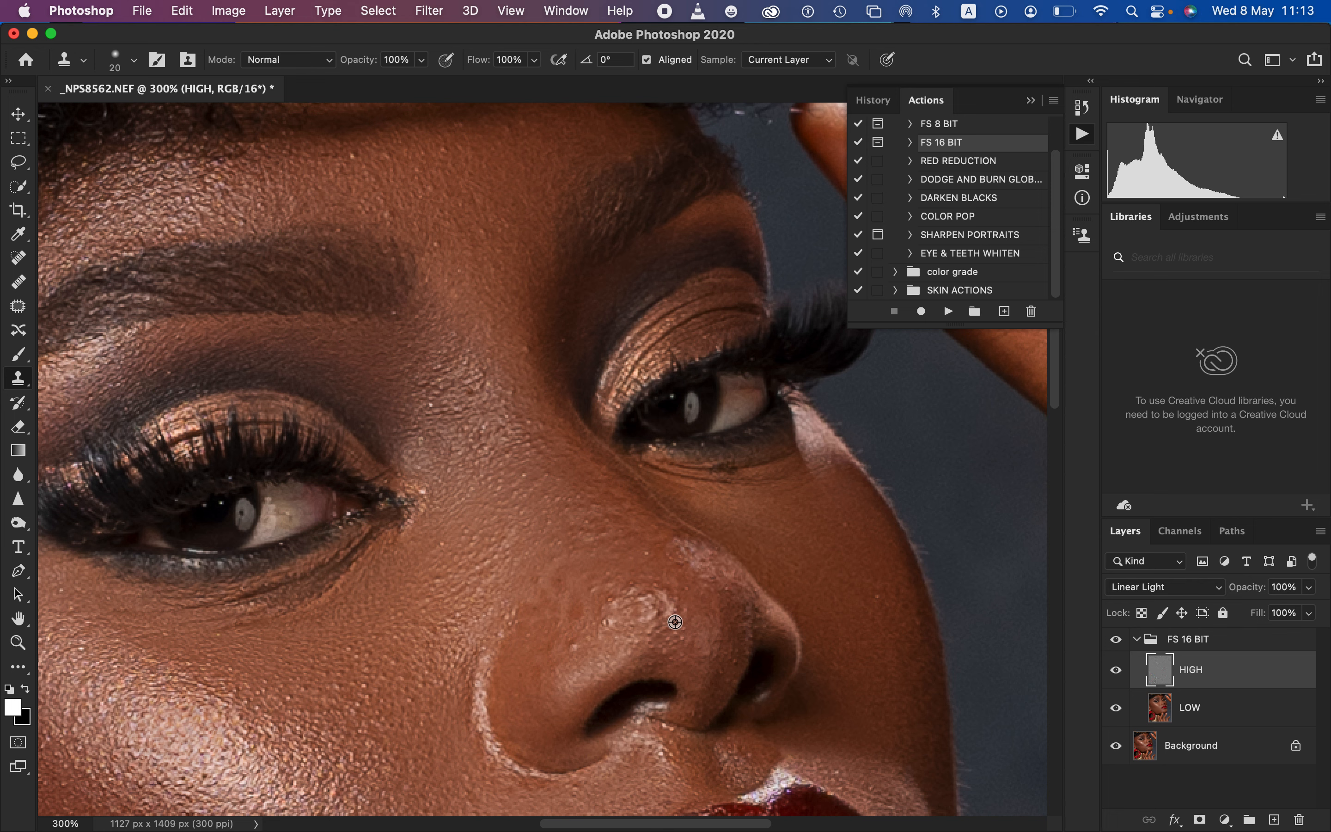
Clone out the coarse pores around the bright highlight on the nose tip
{"action": "left_click", "coordinate": [676, 621], "text": "alt"}
{"action": "left_click_drag", "start_coordinate": [664, 618], "coordinate": [661, 596]}
{"action": "left_click", "coordinate": [703, 614], "text": "alt"}
{"action": "left_click", "coordinate": [680, 595], "text": "alt"}
{"action": "left_click", "coordinate": [601, 646], "text": "alt"}
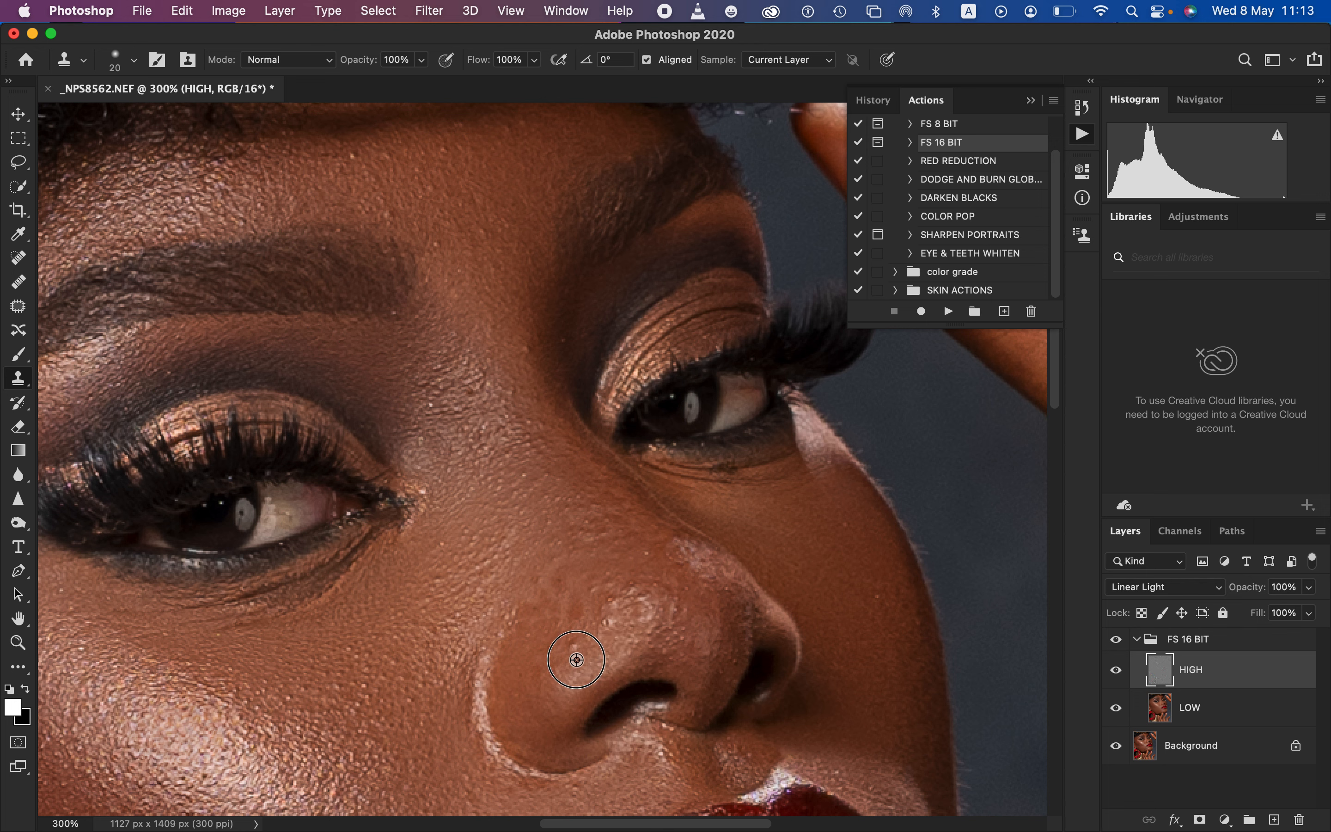
Clone out the bumps between the nostril wing and the nose tip, and smooth the rest of the tip highlight
{"action": "mouse_move", "coordinate": [575, 658]}
{"action": "left_mouse_down"}
{"action": "mouse_move", "coordinate": [578, 626]}
{"action": "mouse_move", "coordinate": [594, 640]}
{"action": "mouse_move", "coordinate": [608, 600]}
{"action": "mouse_move", "coordinate": [647, 568]}
{"action": "mouse_move", "coordinate": [628, 590]}
{"action": "mouse_move", "coordinate": [643, 576]}
{"action": "mouse_move", "coordinate": [644, 599]}
{"action": "mouse_move", "coordinate": [689, 607]}
{"action": "left_mouse_up"}
{"action": "left_click", "coordinate": [566, 656], "text": "alt"}
{"action": "left_click", "coordinate": [594, 641], "text": "alt"}
{"action": "left_click", "coordinate": [613, 624], "text": "alt"}
{"action": "left_click", "coordinate": [648, 568], "text": "alt"}
{"action": "left_click", "coordinate": [659, 559], "text": "alt"}
{"action": "left_click", "coordinate": [708, 612], "text": "alt"}
{"action": "left_click", "coordinate": [678, 603], "text": "alt"}
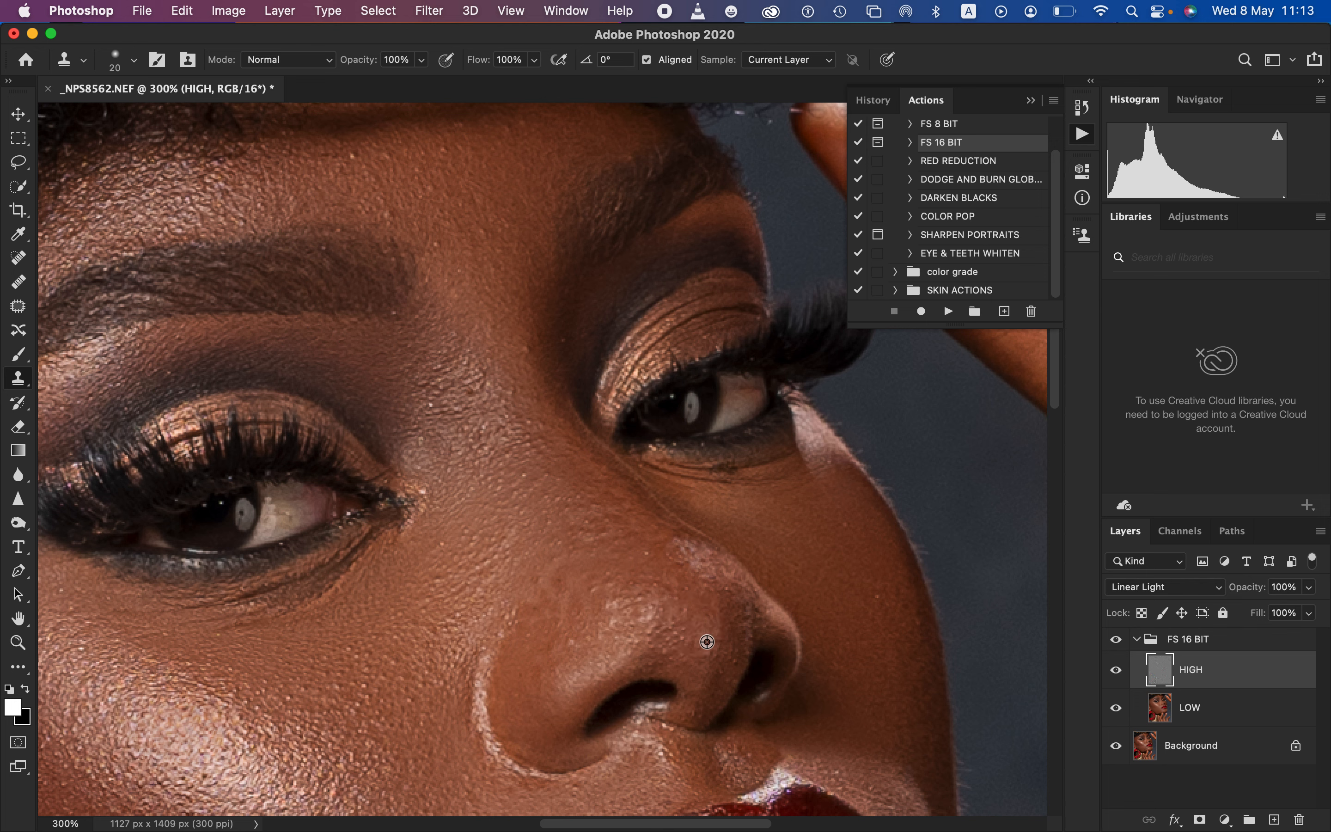
Clone out the small marks from the nostril wing up along the near side of the nose
{"action": "left_click", "coordinate": [573, 661], "text": "alt"}
{"action": "mouse_move", "coordinate": [587, 649]}
{"action": "left_mouse_down"}
{"action": "mouse_move", "coordinate": [585, 636]}
{"action": "mouse_move", "coordinate": [549, 636]}
{"action": "mouse_move", "coordinate": [572, 630]}
{"action": "mouse_move", "coordinate": [569, 609]}
{"action": "mouse_move", "coordinate": [604, 581]}
{"action": "mouse_move", "coordinate": [599, 600]}
{"action": "left_mouse_up"}
{"action": "left_click", "coordinate": [564, 649], "text": "alt"}
{"action": "left_click", "coordinate": [567, 627], "text": "alt"}
{"action": "left_click", "coordinate": [575, 600], "text": "alt"}
{"action": "left_click", "coordinate": [584, 580]}
{"action": "left_click", "coordinate": [585, 578], "text": "alt"}
{"action": "left_click", "coordinate": [594, 566], "text": "alt"}
Clone out the remaining marks above the nose tip and, with a 30 px brush, the bumps above the nostril wing
{"action": "left_click", "coordinate": [660, 560], "text": "alt"}
{"action": "mouse_move", "coordinate": [666, 552]}
{"action": "left_mouse_down"}
{"action": "mouse_move", "coordinate": [678, 546]}
{"action": "mouse_move", "coordinate": [654, 612]}
{"action": "mouse_move", "coordinate": [659, 586]}
{"action": "left_mouse_up"}
{"action": "left_click", "coordinate": [642, 587], "text": "alt"}
{"action": "left_click", "coordinate": [651, 556], "text": "alt"}
{"action": "key", "text": "bracketright"}
{"action": "left_click_drag", "start_coordinate": [557, 581], "coordinate": [561, 597]}
{"action": "left_click", "coordinate": [588, 601], "text": "alt"}
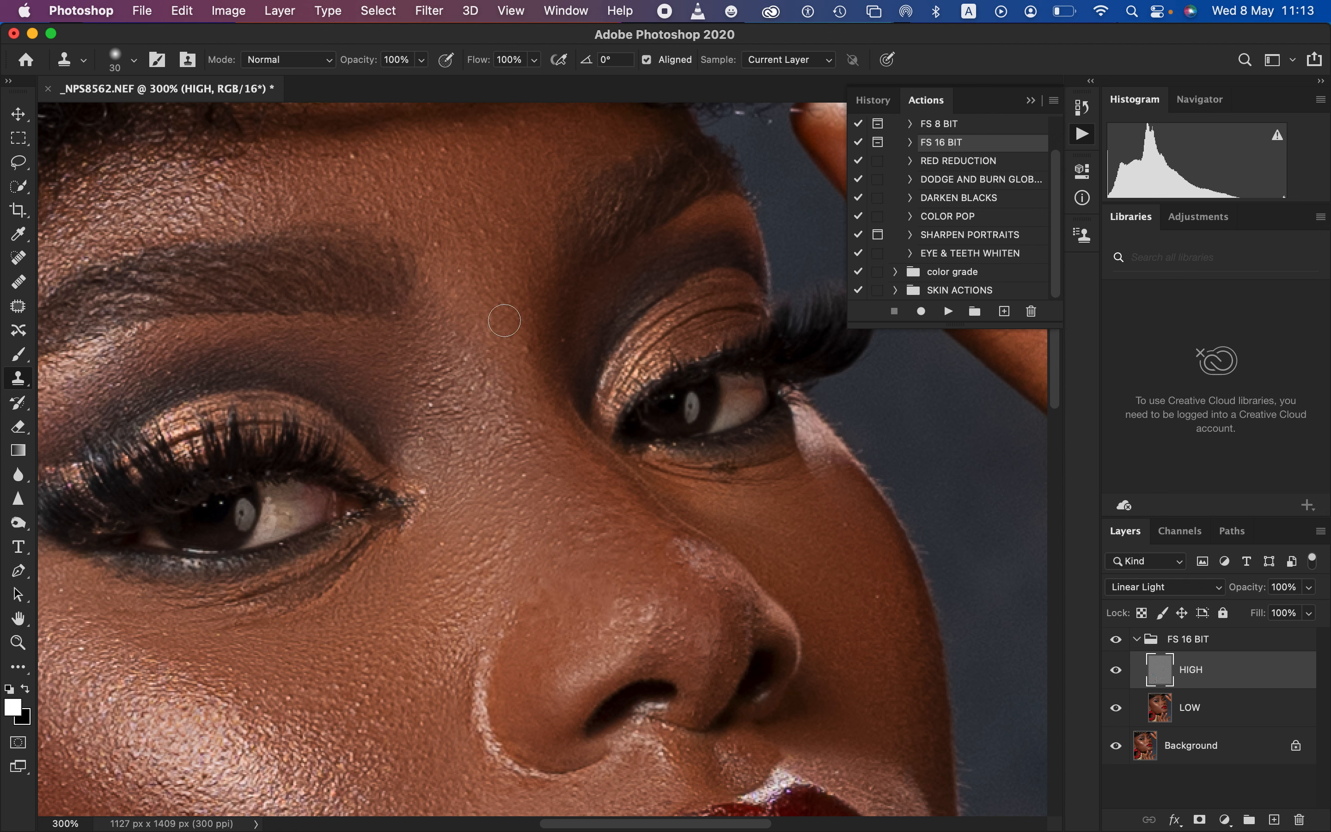
Clone out the rough skin lines on the short finger in front of the gold necklace
{"action": "left_click_drag", "start_coordinate": [649, 693], "coordinate": [547, 214]}
{"action": "scroll", "coordinate": [599, 472], "scroll_direction": "down", "scroll_amount": 2}
{"action": "scroll", "coordinate": [576, 476], "scroll_direction": "left", "scroll_amount": 8}
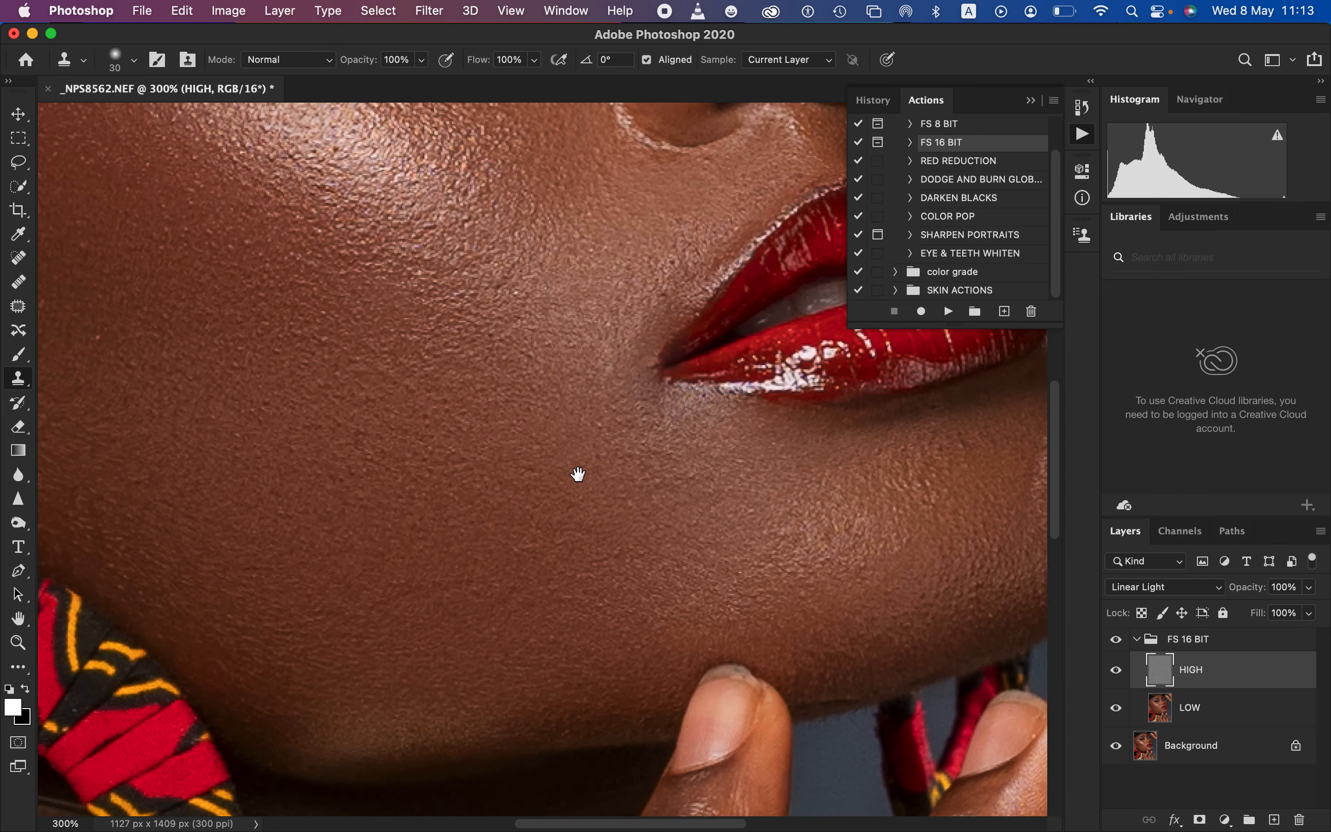
{"action": "scroll", "coordinate": [538, 522], "scroll_direction": "up", "scroll_amount": 2}
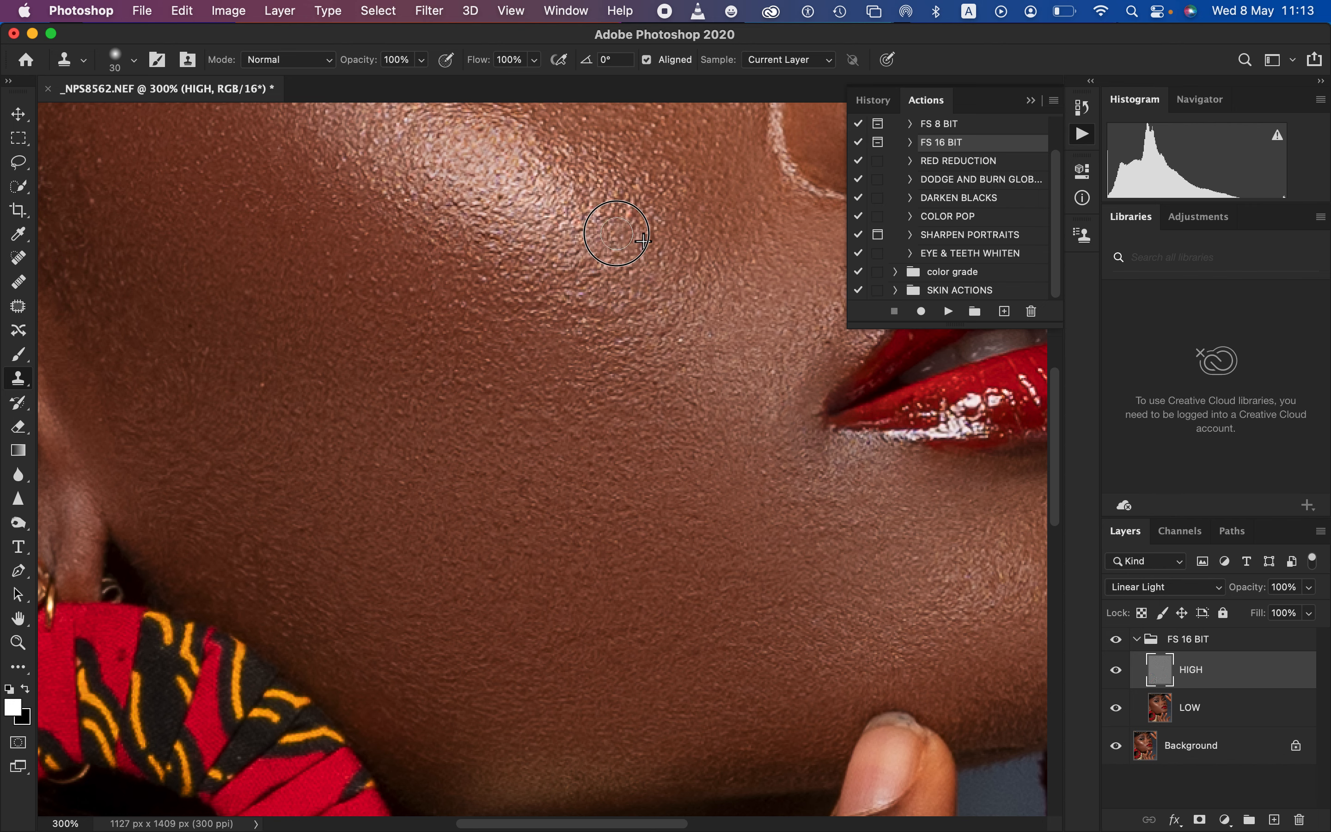
{"action": "left_click_drag", "start_coordinate": [685, 535], "coordinate": [540, 402]}
{"action": "scroll", "coordinate": [540, 402], "scroll_direction": "down", "scroll_amount": 10}
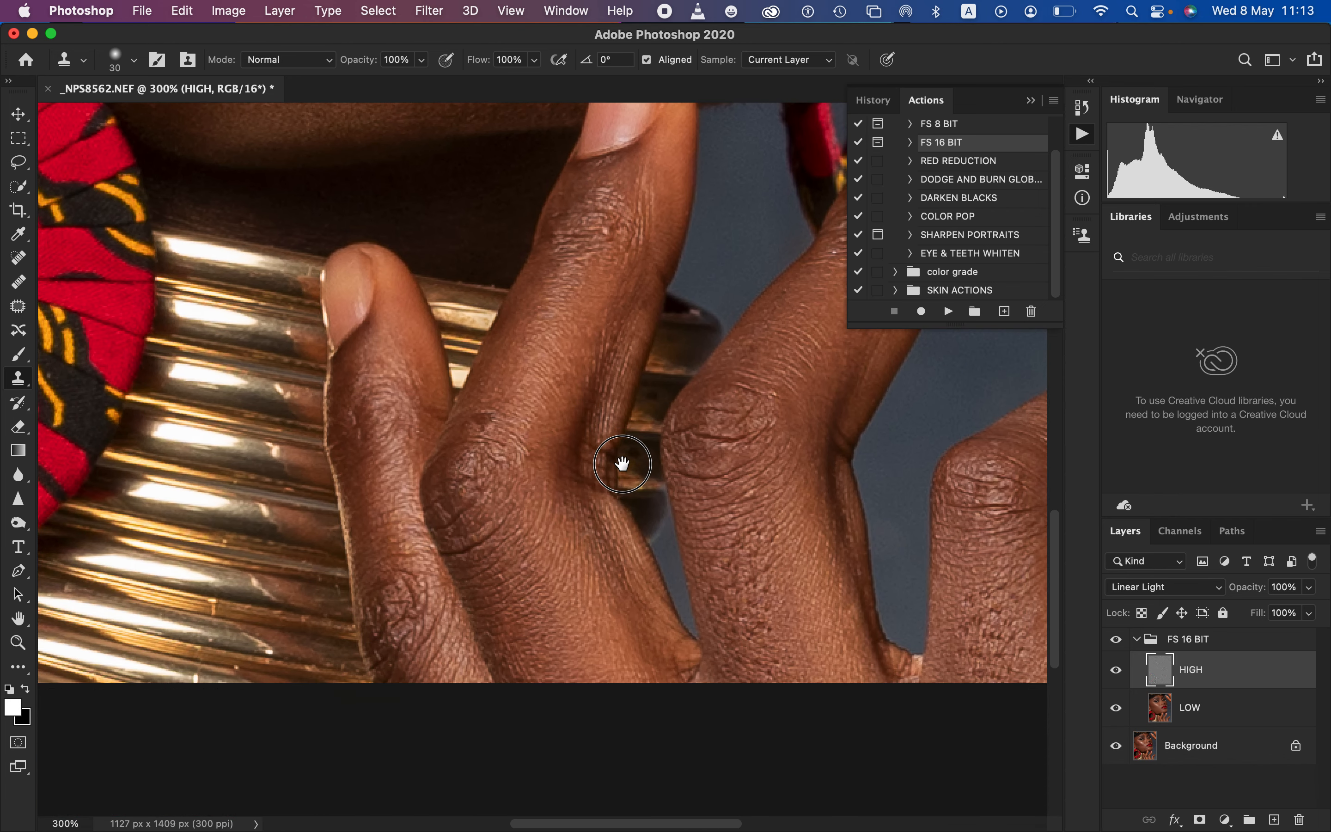
{"action": "left_click", "coordinate": [368, 443], "text": "alt"}
{"action": "left_click", "coordinate": [350, 417]}
{"action": "left_click", "coordinate": [374, 446], "text": "alt"}
{"action": "left_click", "coordinate": [359, 410]}
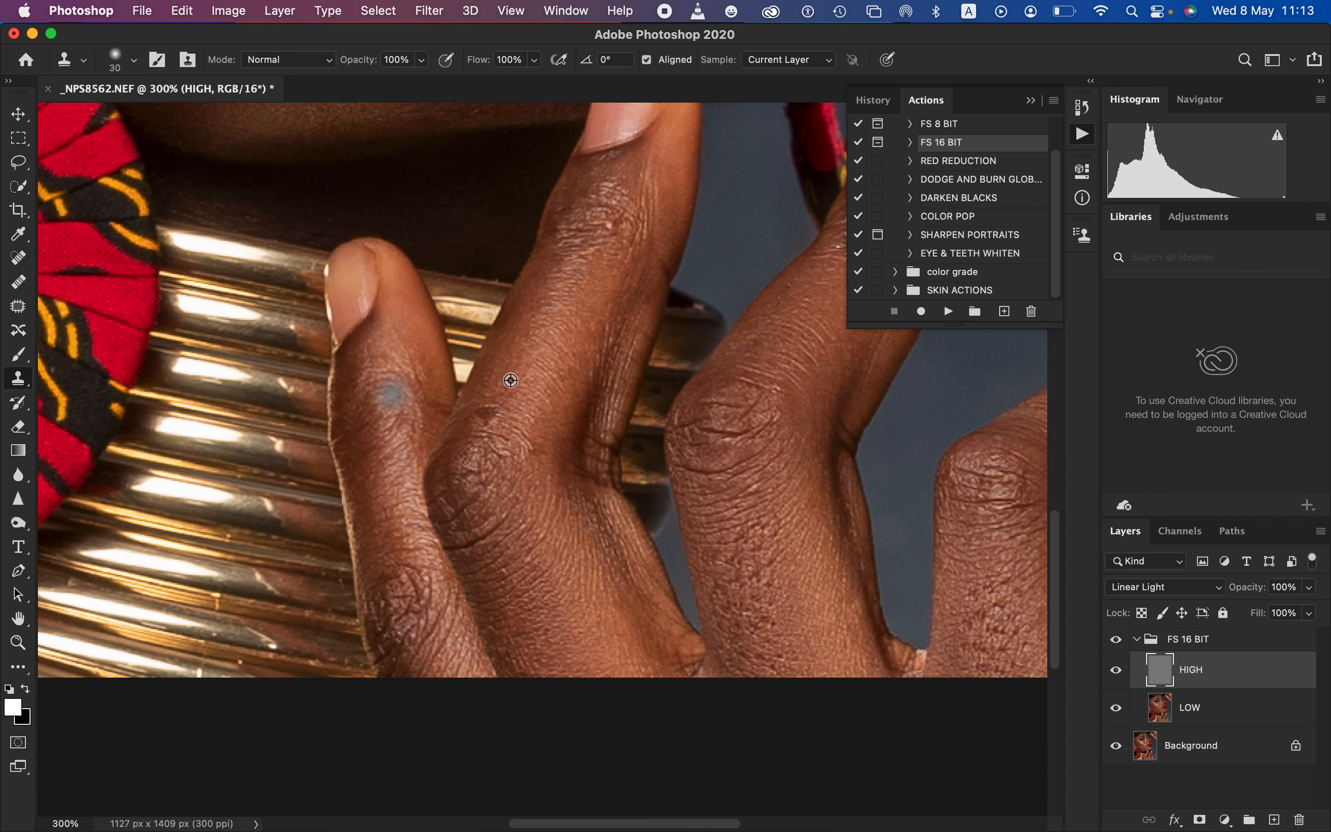
Clone out the creases at the knuckle and upper joint of the next finger and at the neighbouring finger's knuckle
{"action": "left_click", "coordinate": [511, 381], "text": "alt"}
{"action": "left_click_drag", "start_coordinate": [477, 425], "coordinate": [486, 417]}
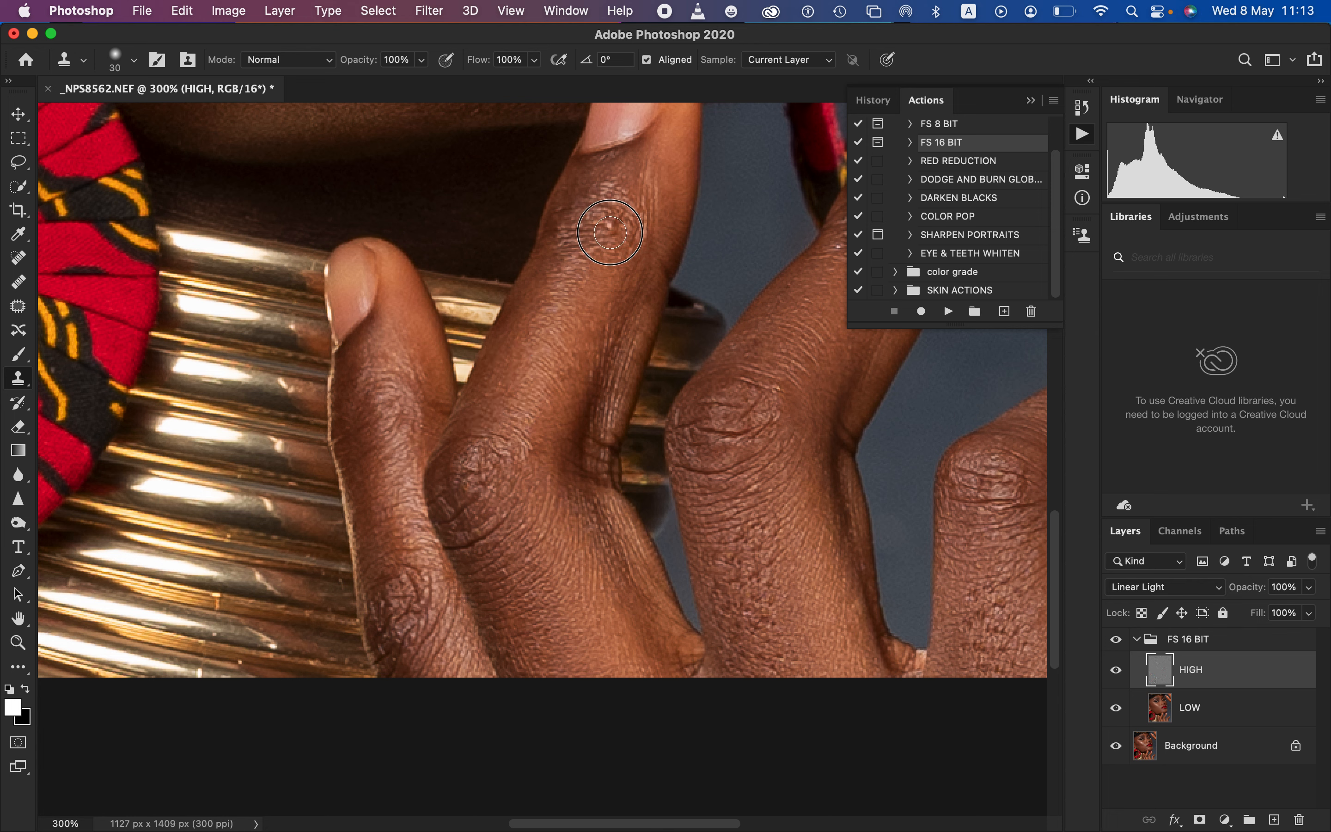
{"action": "left_click", "coordinate": [608, 218], "text": "alt"}
{"action": "left_click_drag", "start_coordinate": [601, 187], "coordinate": [604, 198]}
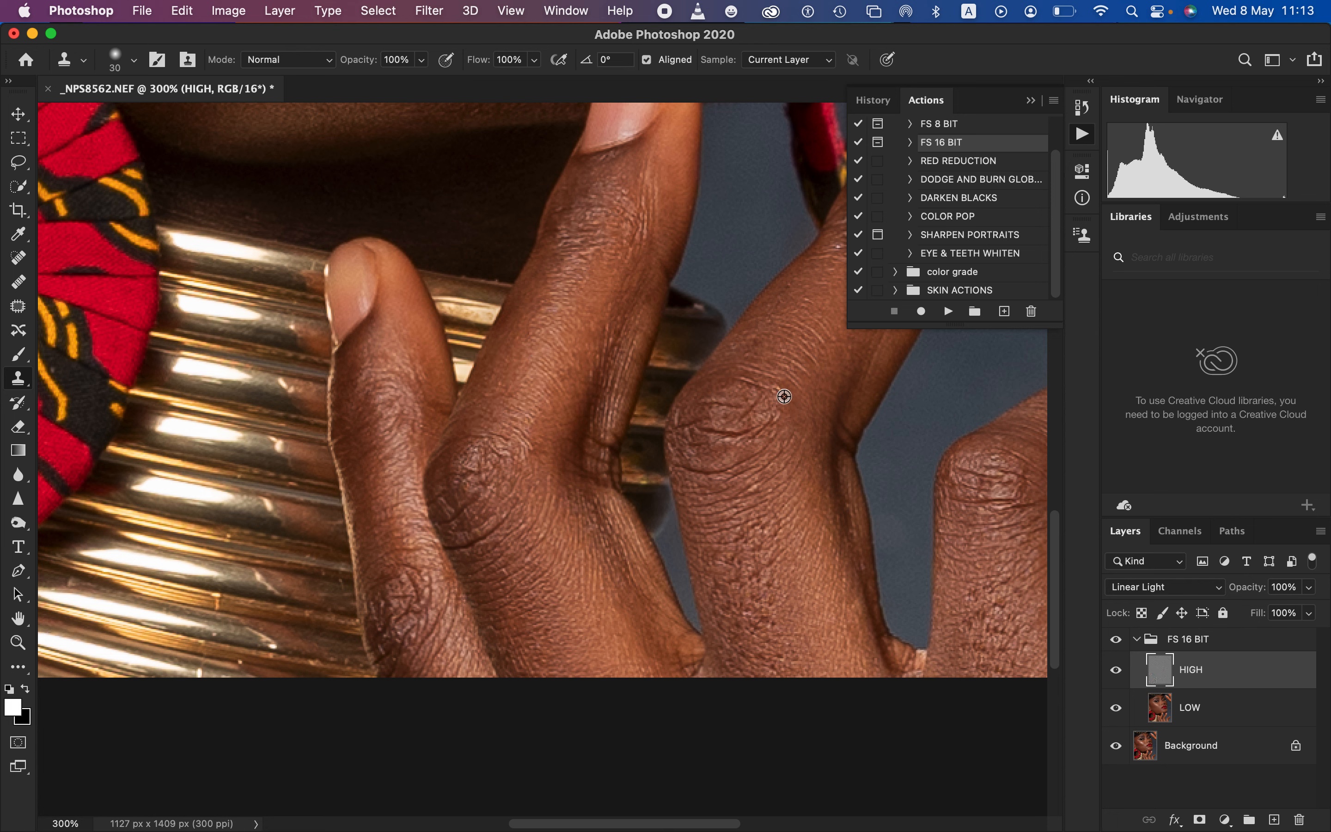
{"action": "left_click", "coordinate": [783, 375], "text": "alt"}
{"action": "mouse_move", "coordinate": [765, 399]}
{"action": "left_mouse_down"}
{"action": "mouse_move", "coordinate": [770, 415]}
{"action": "mouse_move", "coordinate": [757, 405]}
{"action": "left_mouse_up"}
Compare the whole portrait at 100% zoom with and without the FS 16 BIT group
{"action": "key", "text": "super+minus"}
{"action": "key", "text": "super+minus"}
{"action": "key", "text": "super+minus"}
{"action": "key", "text": "super+minus"}
{"action": "key", "text": "super+plus"}
{"action": "key", "text": "super+plus"}
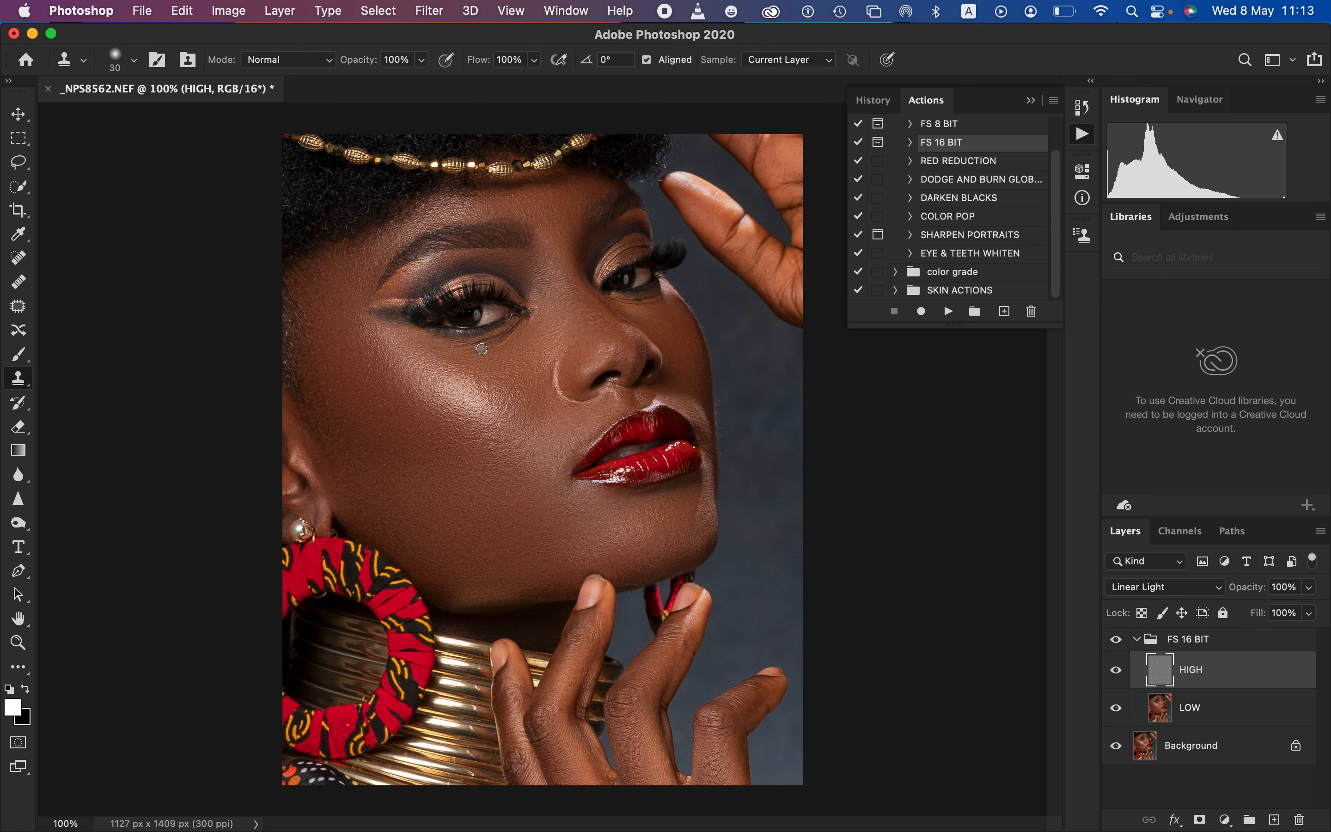
{"action": "left_click", "coordinate": [1117, 638]}
{"action": "left_click", "coordinate": [1116, 639]}
{"action": "left_click", "coordinate": [1116, 639]}
{"action": "left_click", "coordinate": [1116, 638]}
Collapse the FS 16 BIT group and check its before-and-after effect on the portrait again
{"action": "left_click", "coordinate": [1123, 639]}
{"action": "left_click", "coordinate": [1123, 639]}
{"action": "left_click", "coordinate": [1133, 642]}
{"action": "left_click", "coordinate": [1136, 640]}
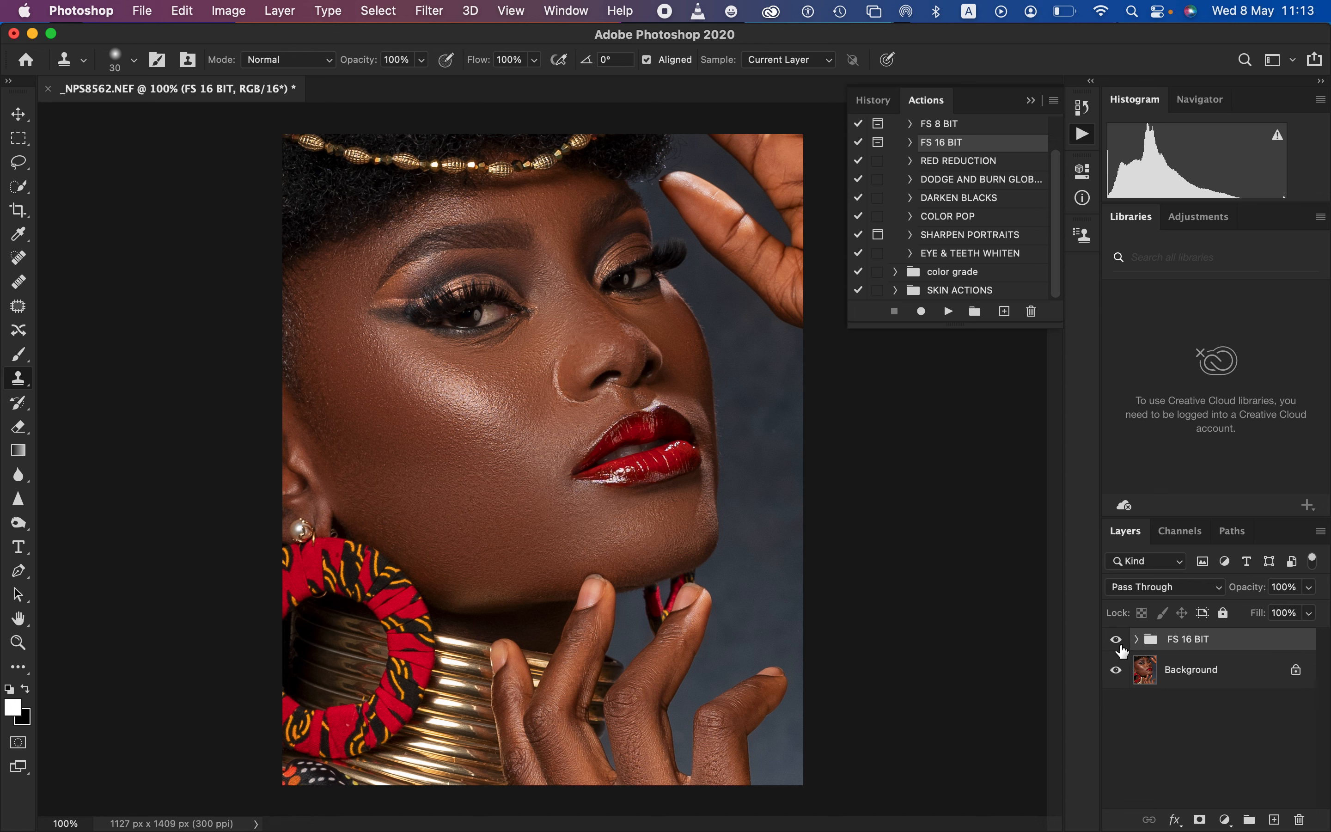
{"action": "left_click", "coordinate": [1117, 639]}
{"action": "left_click", "coordinate": [1117, 640]}
{"action": "left_click", "coordinate": [1116, 640]}
Add a Gradient Map adjustment layer above the FS 16 BIT group and hide it
{"action": "left_click", "coordinate": [1224, 820]}
{"action": "left_click", "coordinate": [1229, 790]}
{"action": "left_click", "coordinate": [1116, 651]}
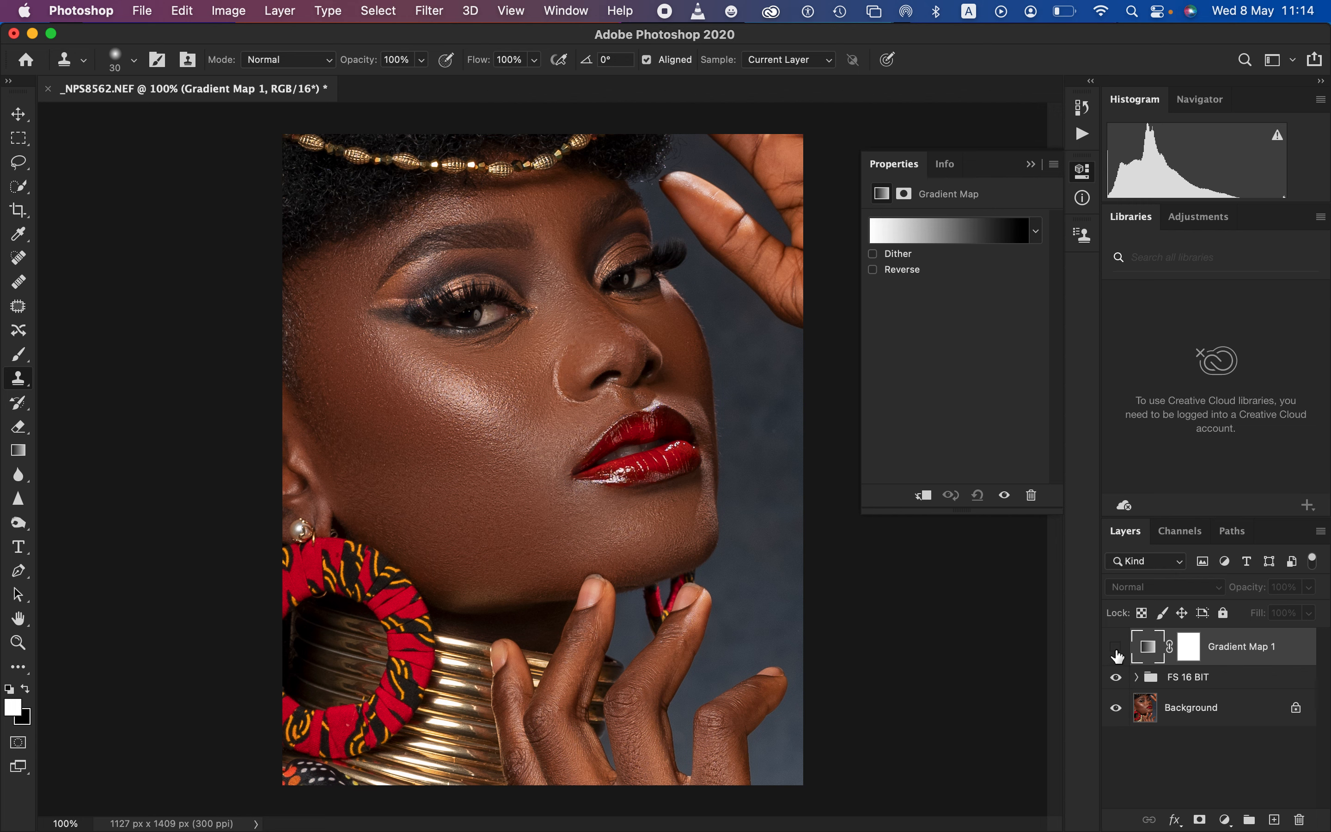
Set the gradient's 0% stop to dark brown 3a2317, sampled from the shadowed skin at the face's far edge
{"action": "left_click", "coordinate": [953, 230]}
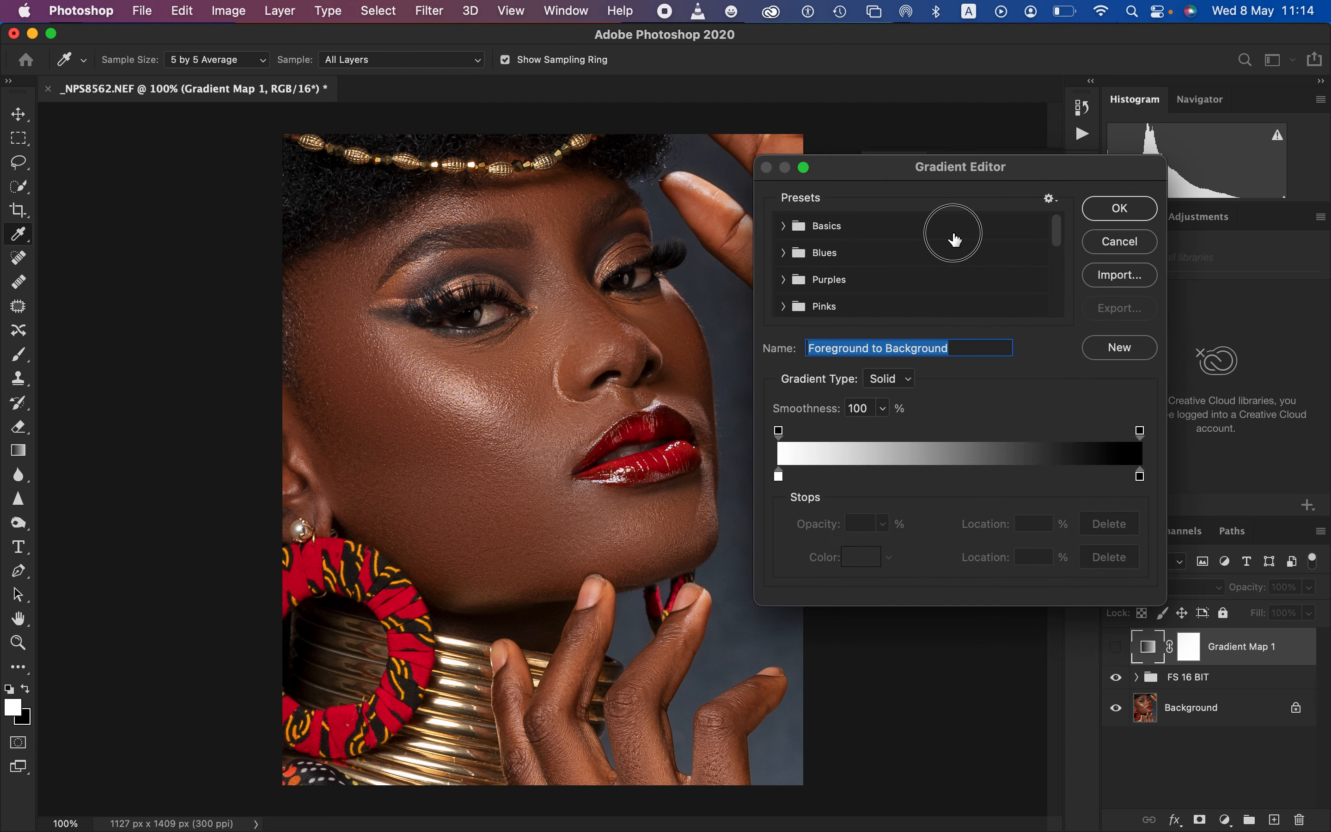
{"action": "left_click", "coordinate": [779, 476]}
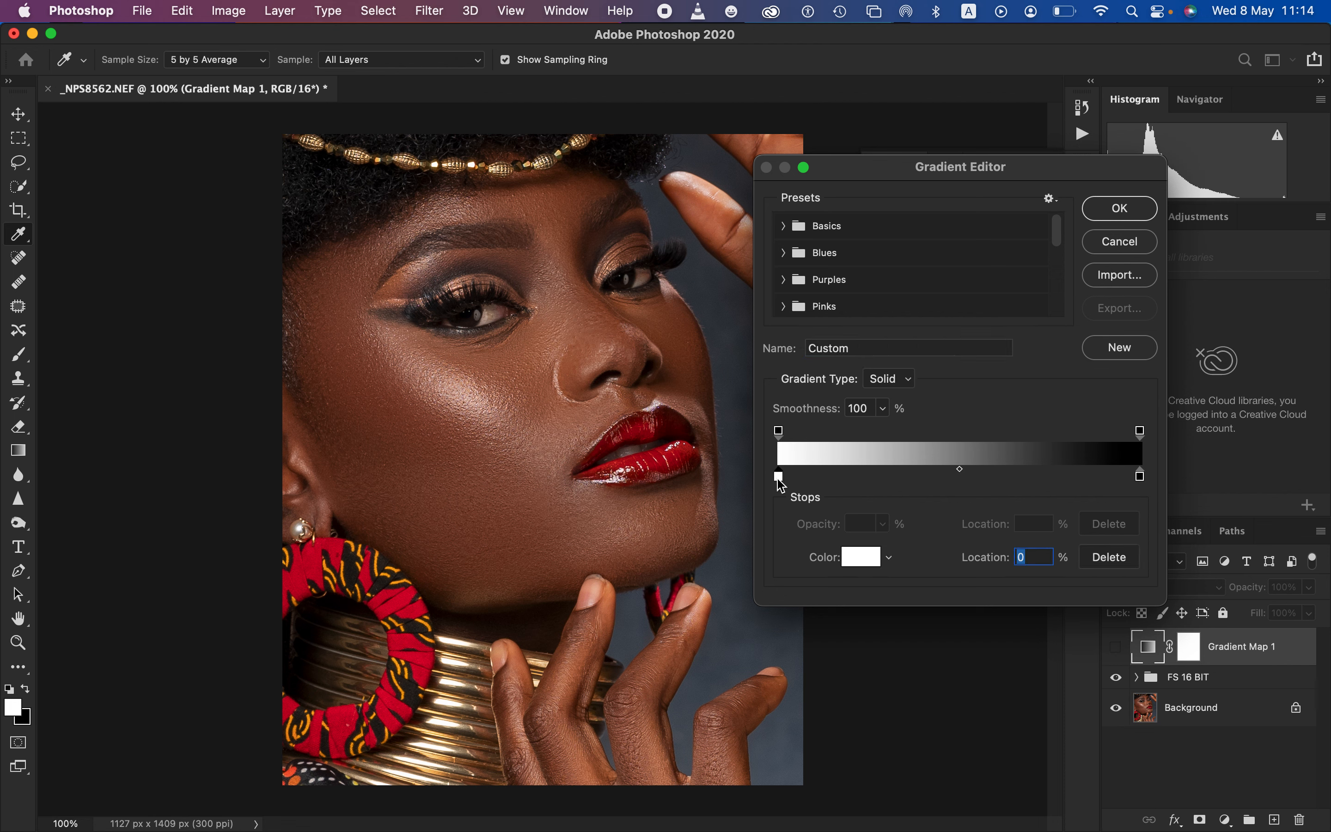
{"action": "left_click", "coordinate": [856, 565]}
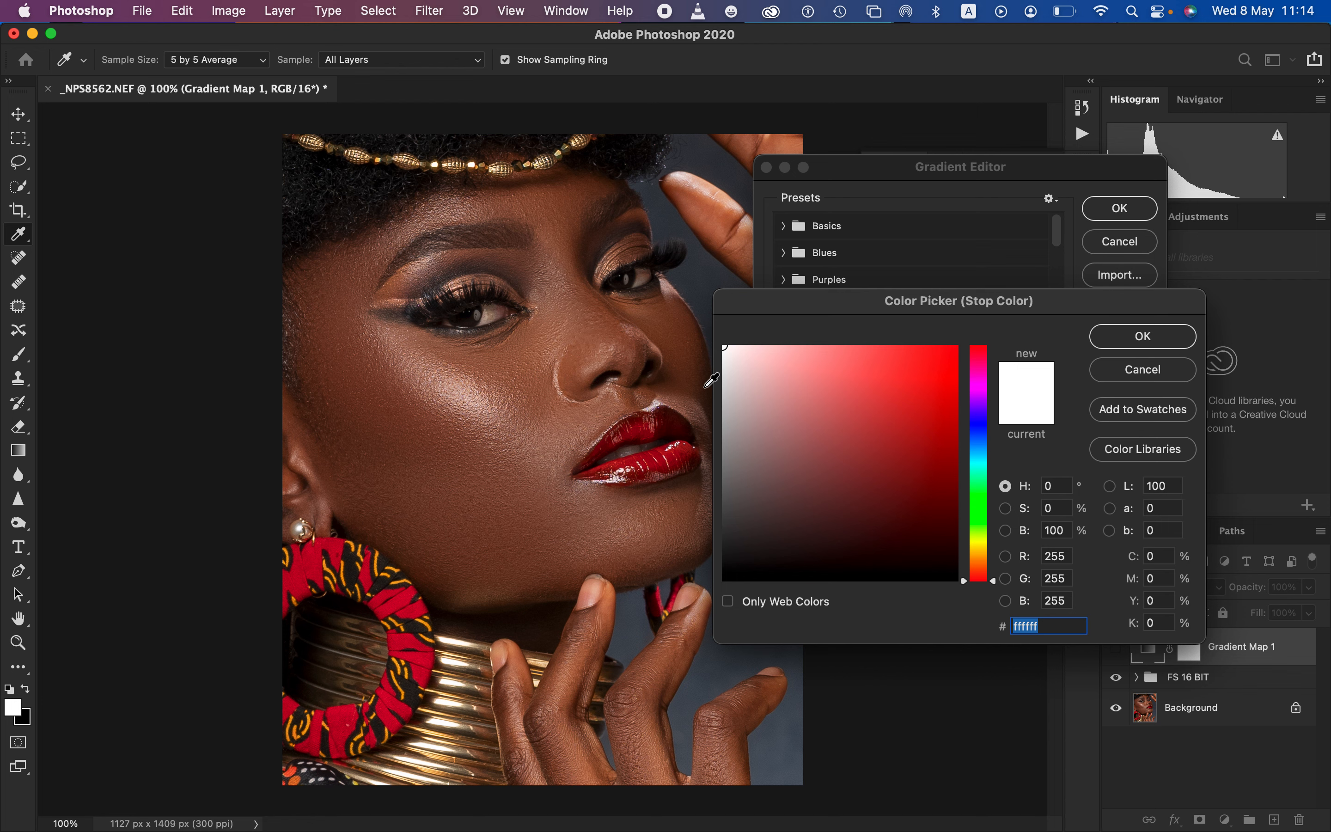
{"action": "left_click", "coordinate": [706, 396]}
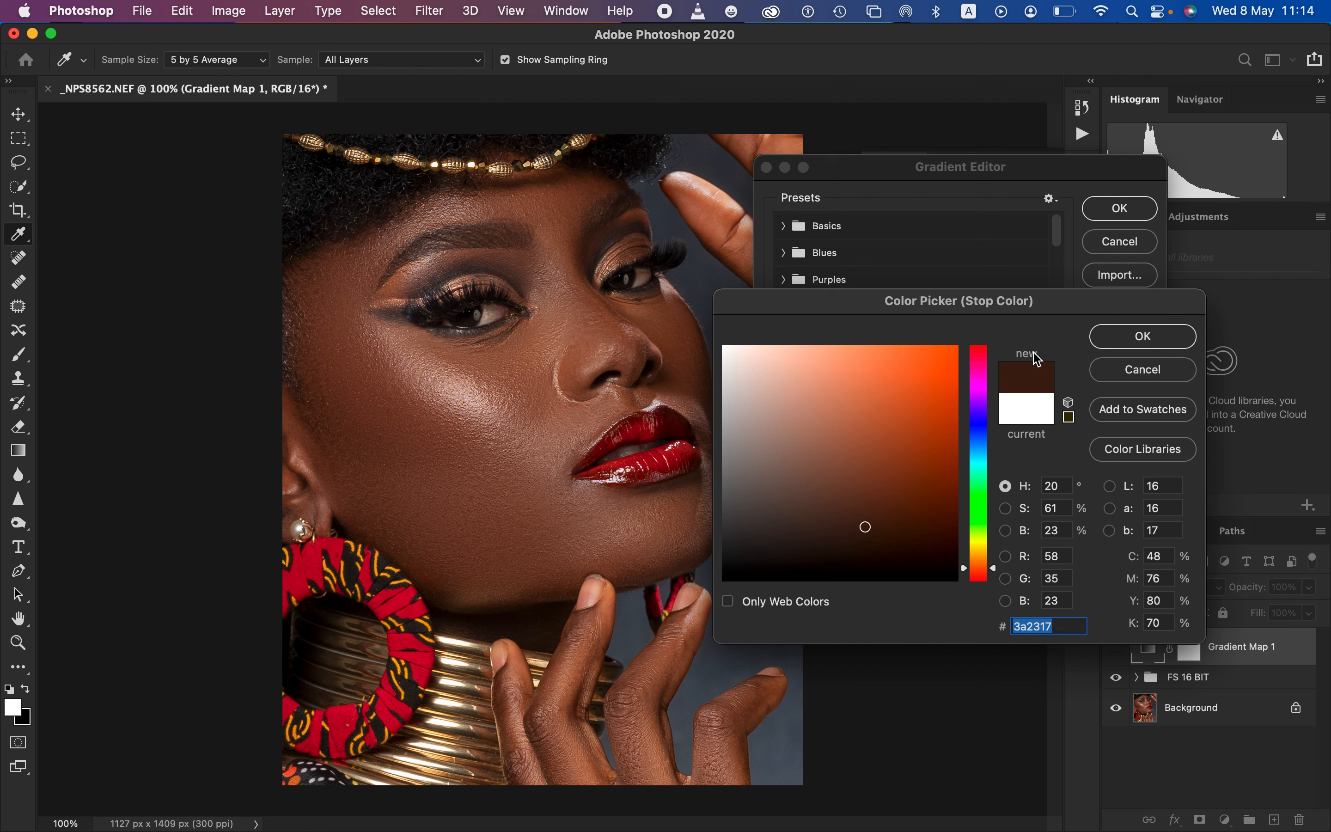
{"action": "left_click", "coordinate": [1143, 336]}
Set the gradient's 100% stop to light skin tone bea093, sampled from the bright cheek highlight
{"action": "left_click", "coordinate": [1141, 476]}
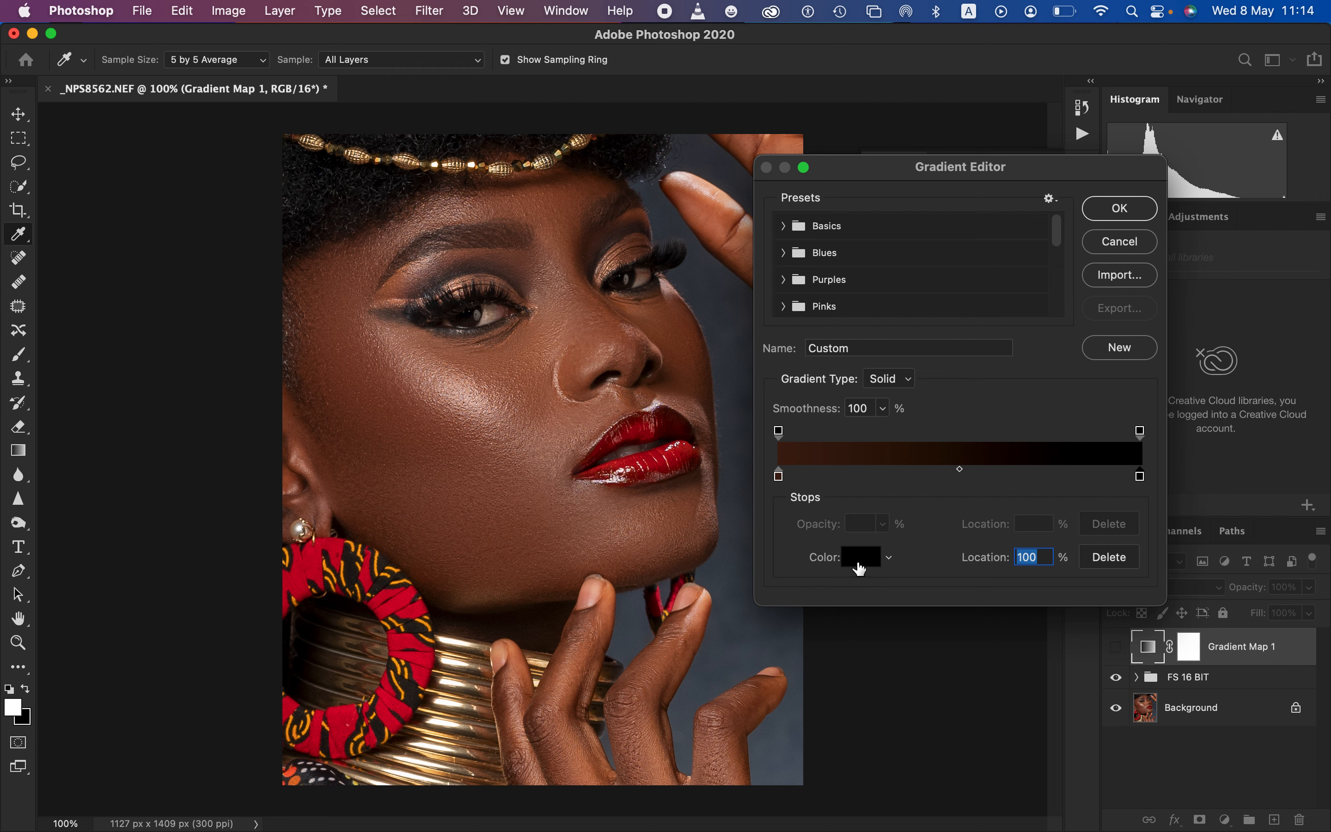
{"action": "left_click", "coordinate": [860, 567]}
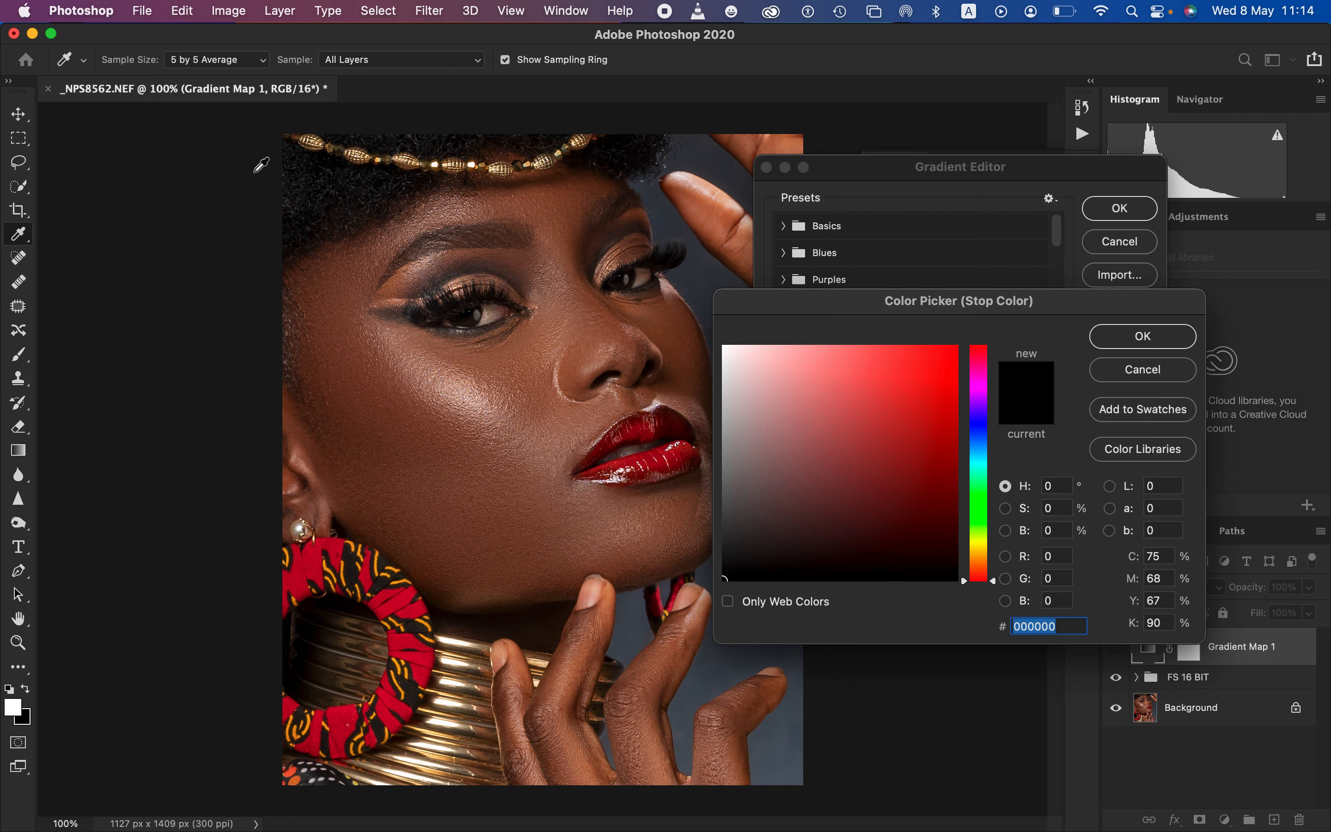
{"action": "left_click", "coordinate": [230, 72]}
{"action": "left_click", "coordinate": [226, 59]}
{"action": "left_click", "coordinate": [455, 391]}
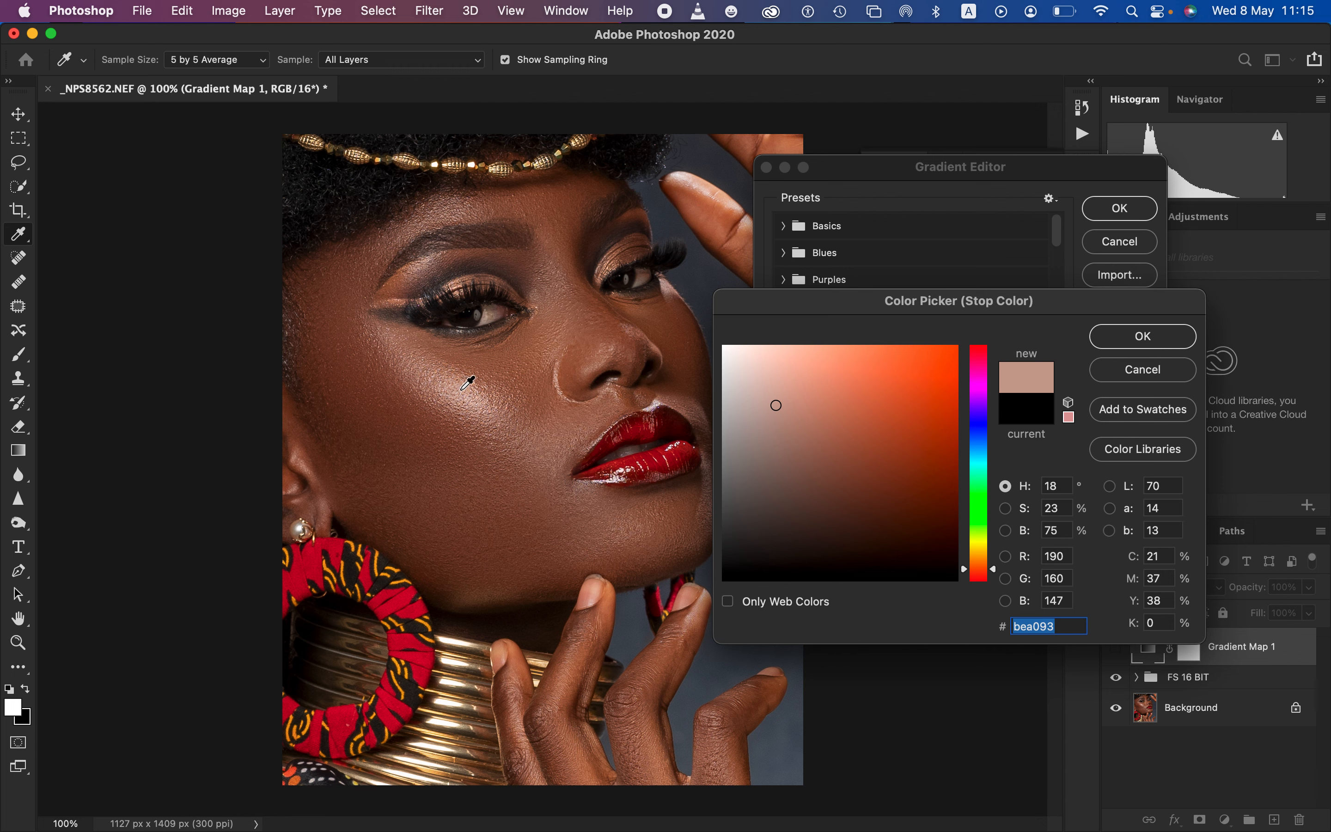
{"action": "left_click", "coordinate": [1149, 337]}
Add a gradient stop at 50% in midtone 906148, sampled from the skin beside the nose, and accept the gradient
{"action": "left_click", "coordinate": [947, 474]}
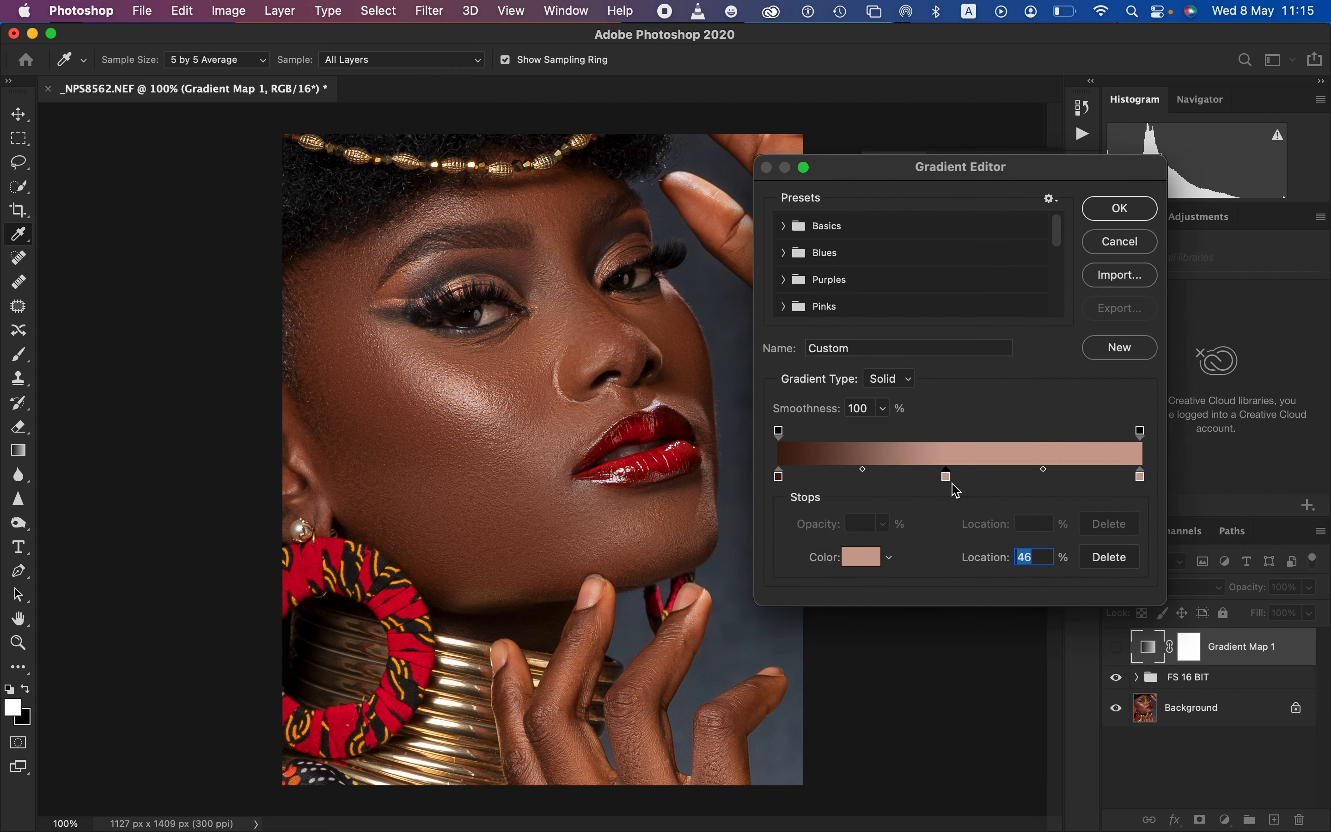
{"action": "type", "text": "5"}
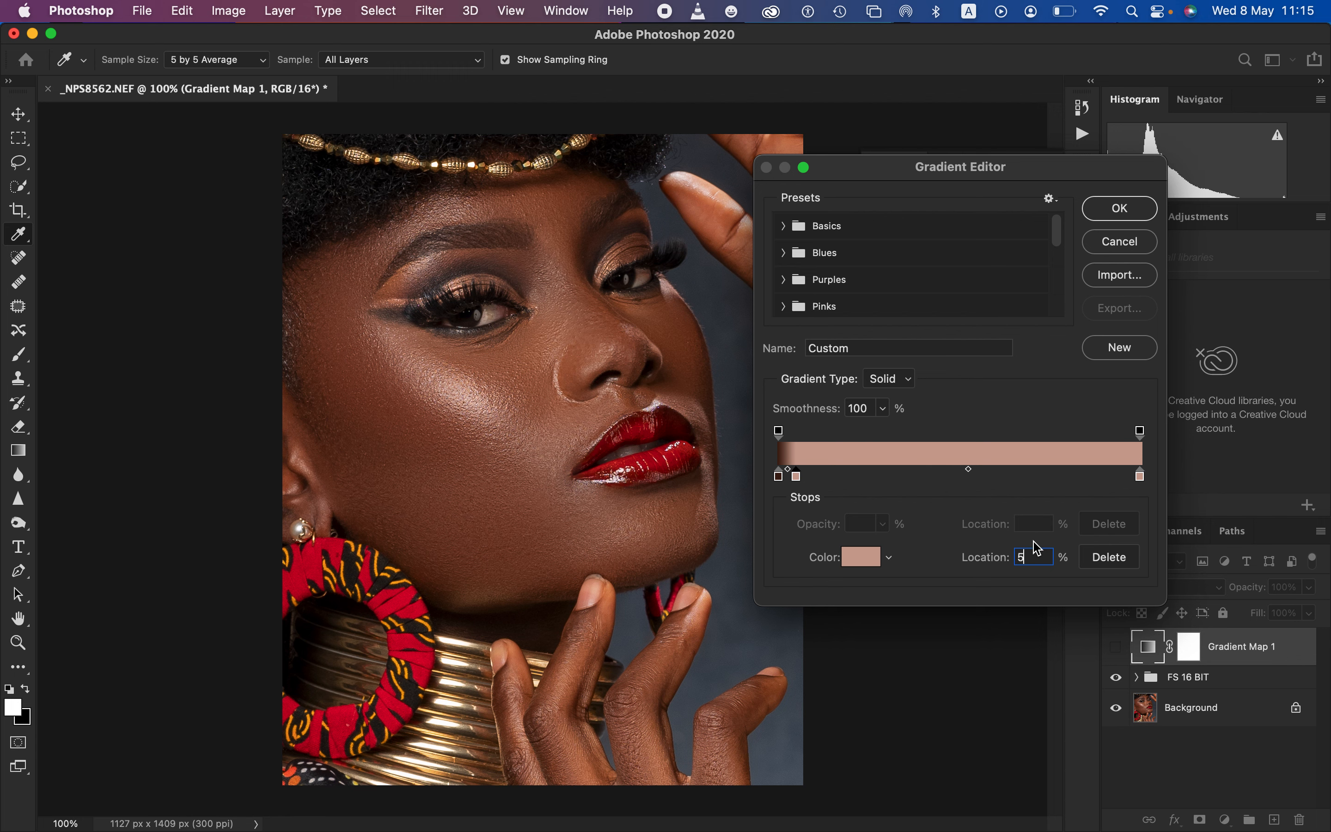
{"action": "type", "text": "0"}
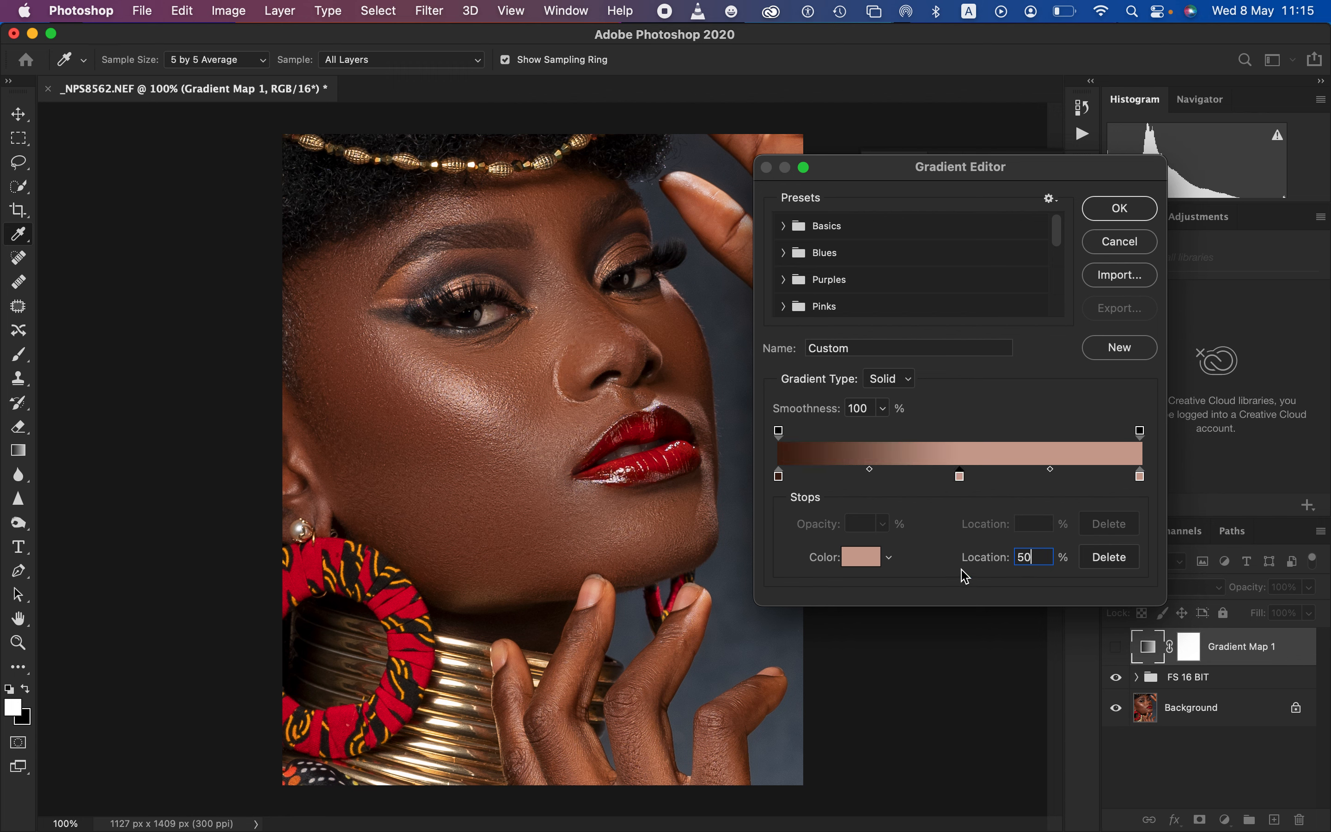
{"action": "left_click", "coordinate": [856, 566]}
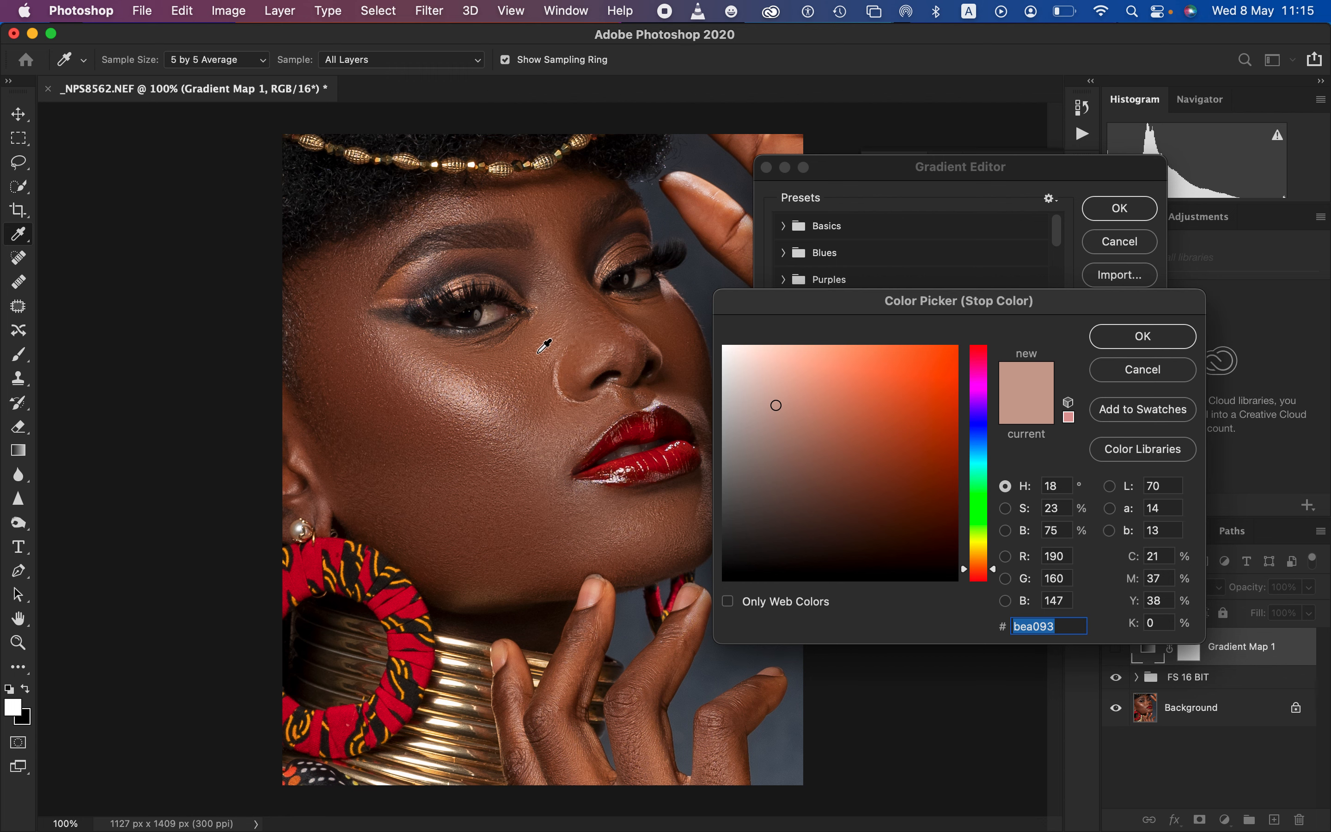
{"action": "left_click", "coordinate": [530, 349]}
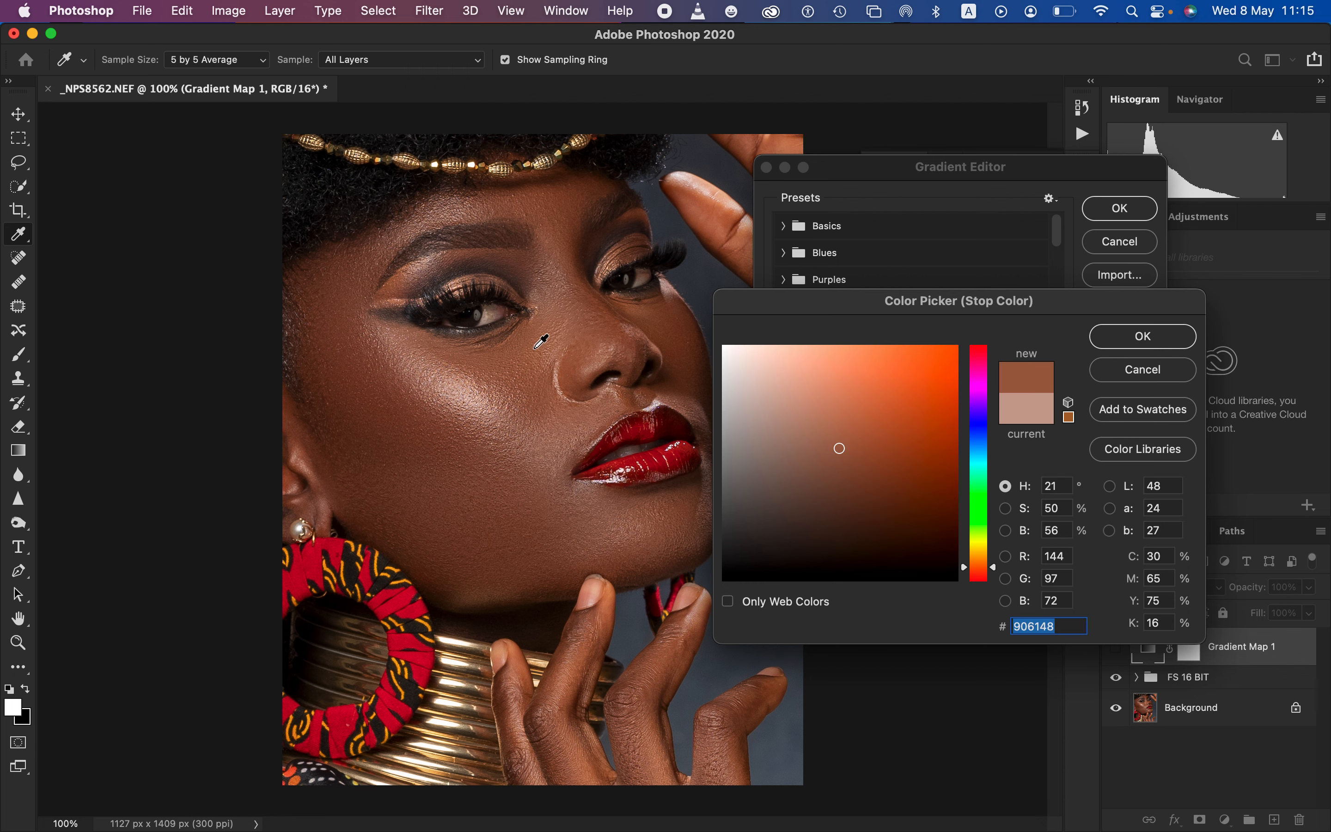
{"action": "left_click", "coordinate": [1106, 348]}
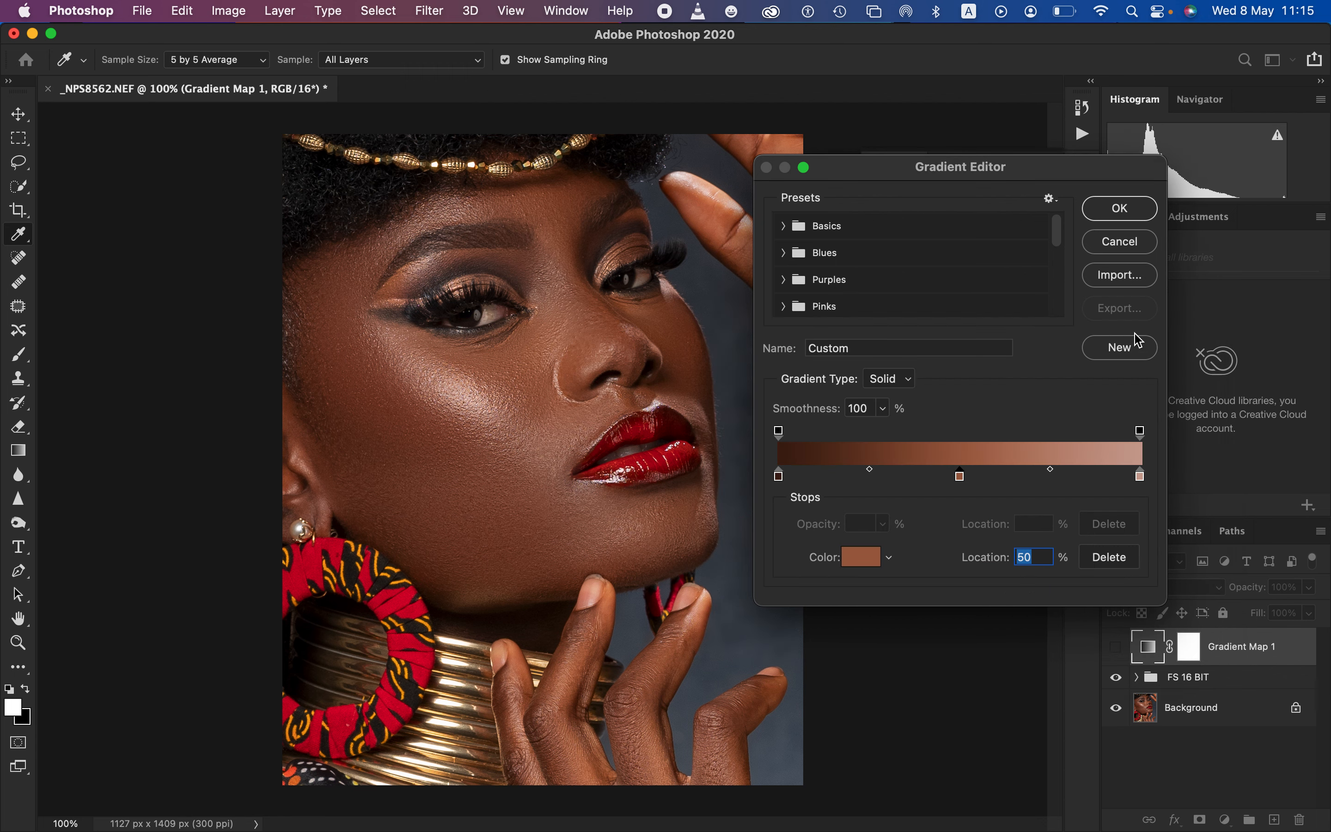
{"action": "left_click", "coordinate": [1121, 209]}
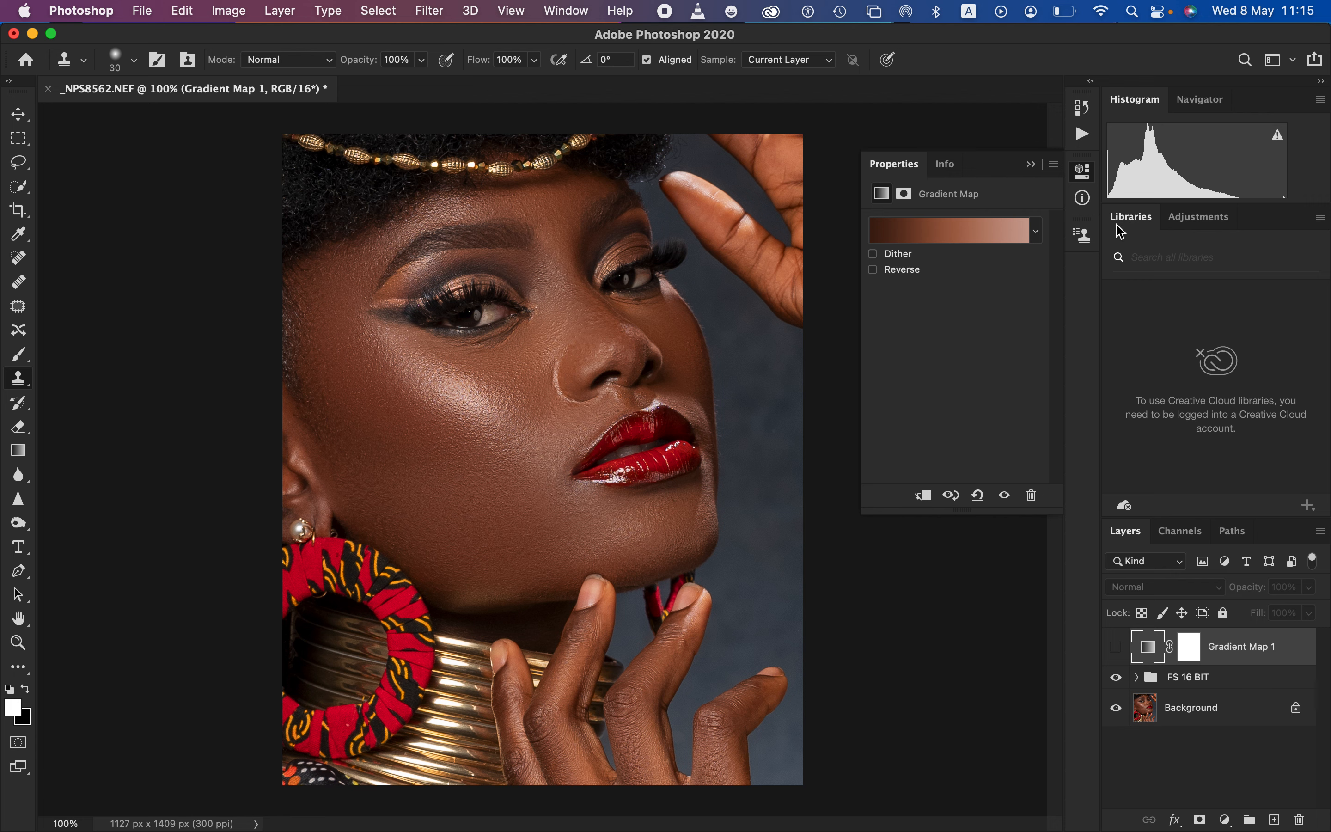
Make the Gradient Map layer visible and set its blend mode to Color
{"action": "left_click", "coordinate": [1115, 648]}
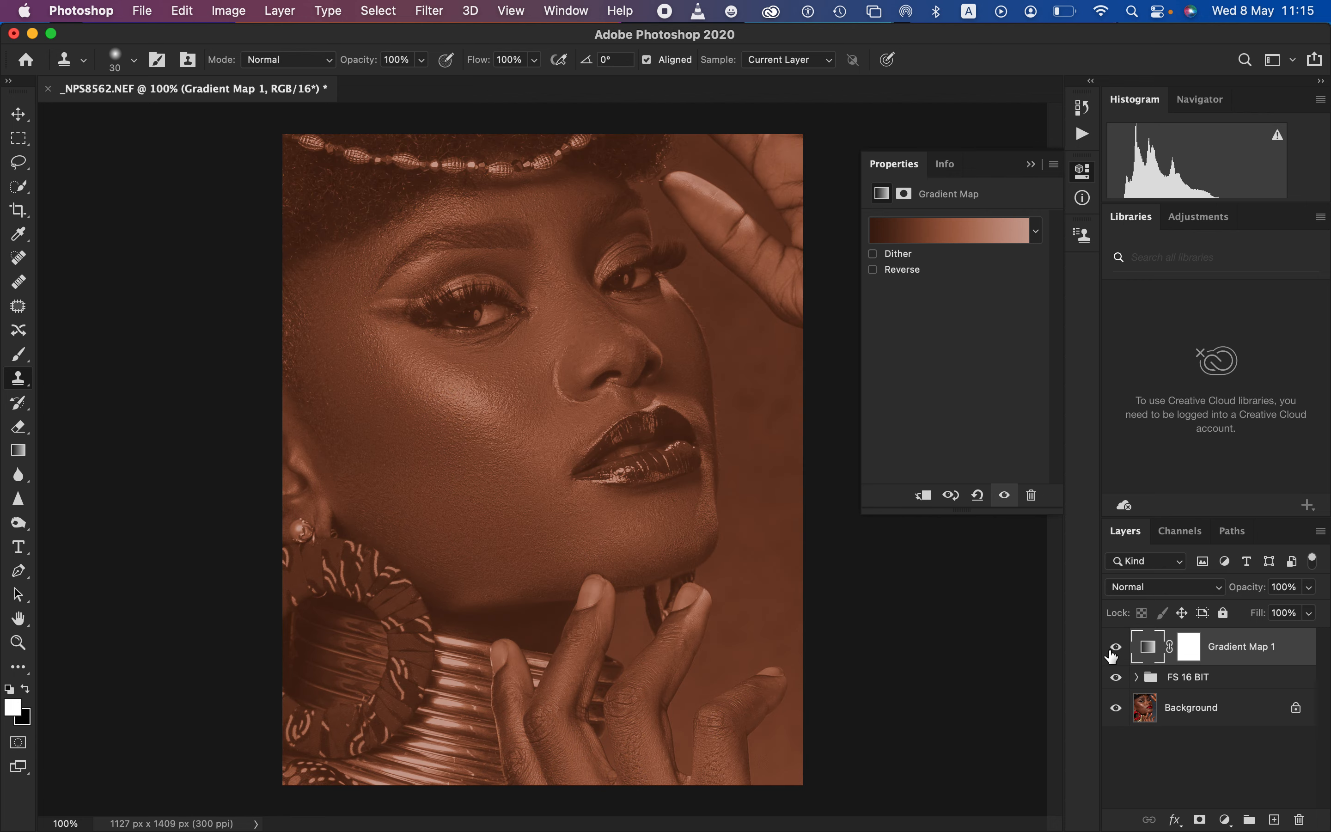
{"action": "left_click", "coordinate": [1160, 587]}
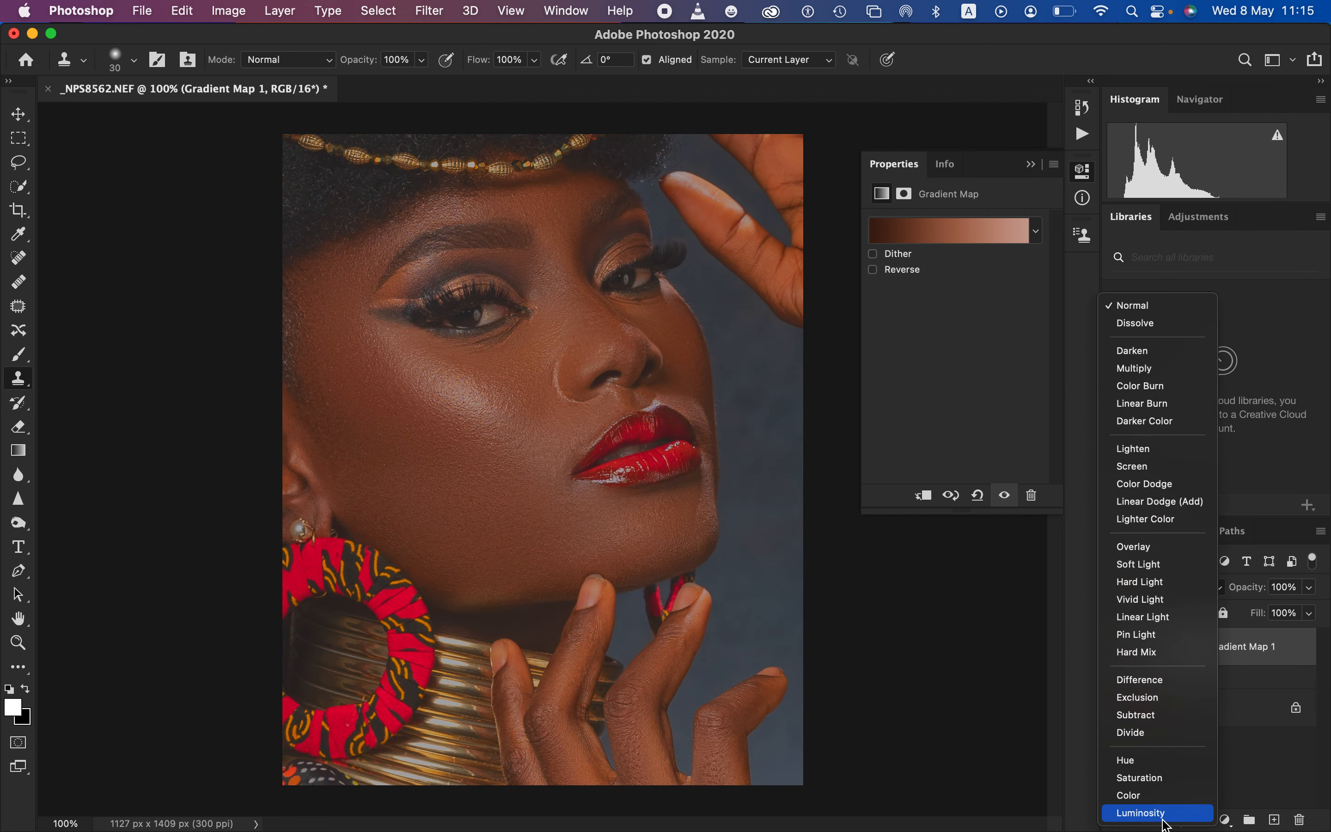
{"action": "left_click", "coordinate": [1143, 794]}
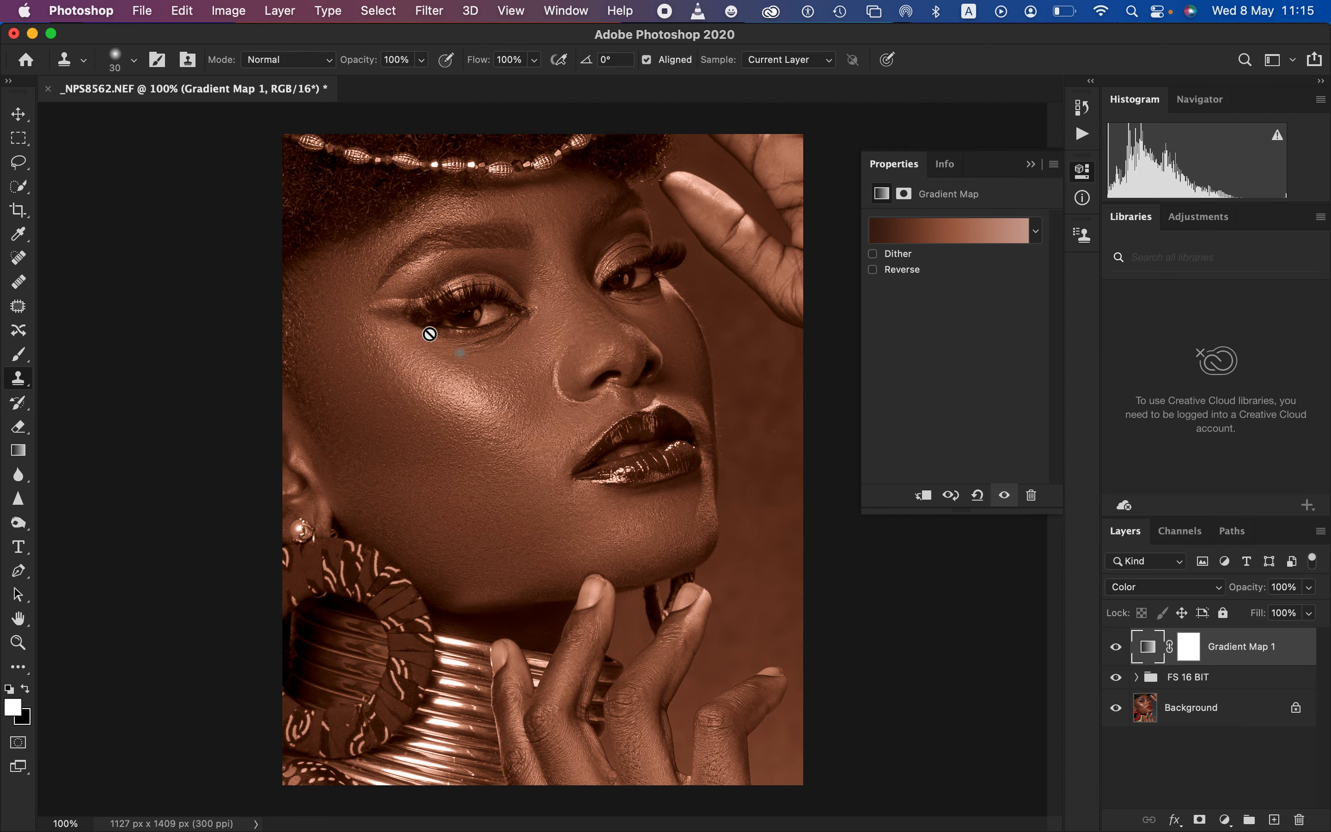
Close the adjustment's properties and invert the Gradient Map layer's mask to black
{"action": "left_click", "coordinate": [1031, 164]}
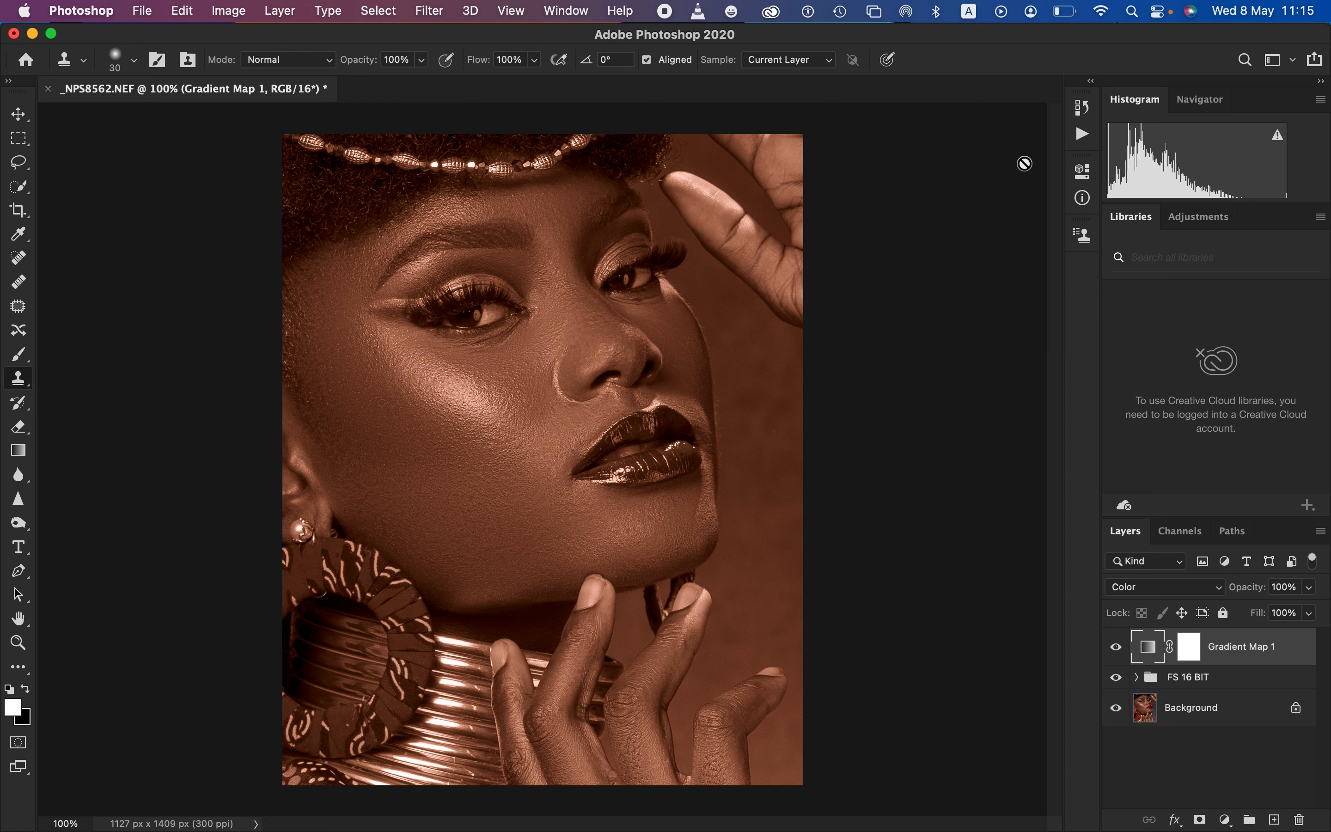
{"action": "left_click", "coordinate": [1189, 646]}
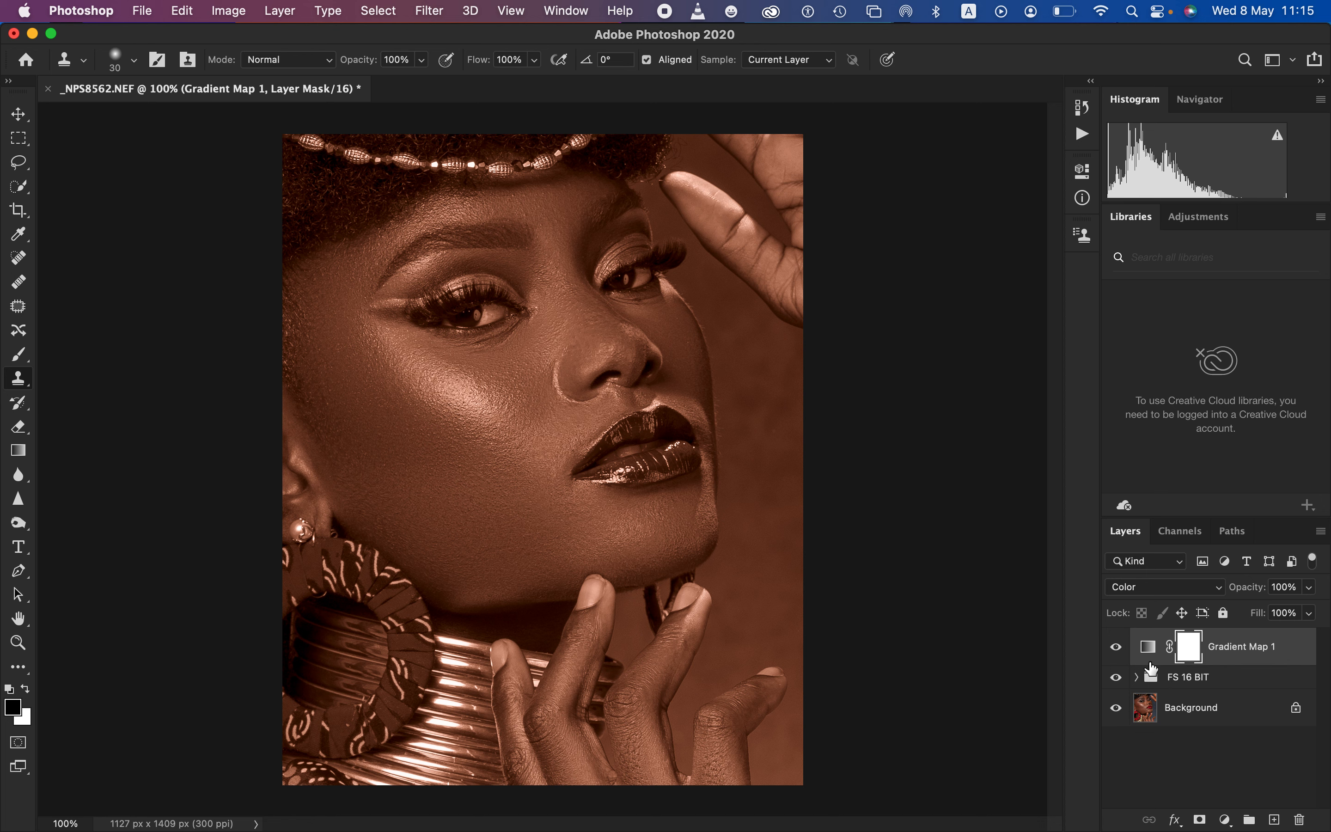
{"action": "key", "text": "super+i"}
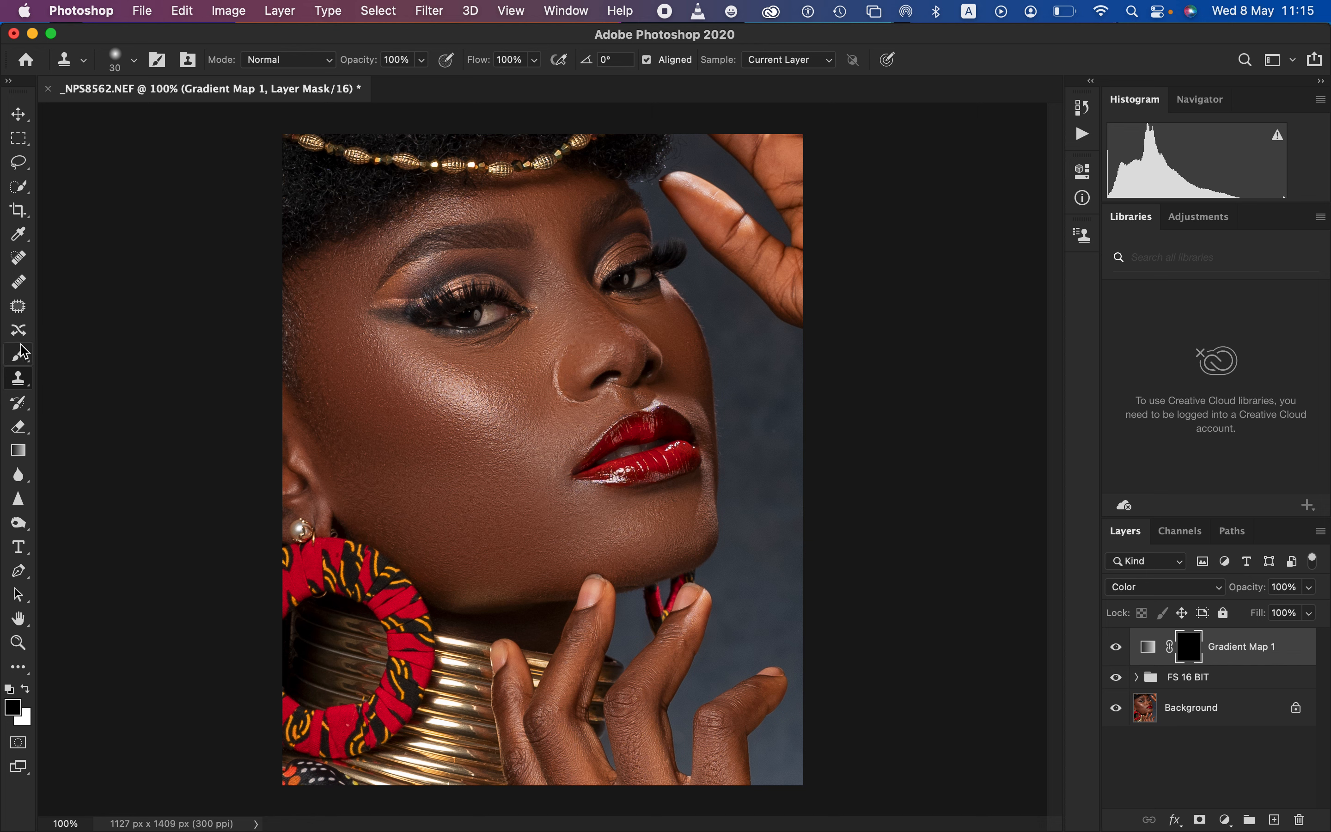
Prepare a soft round Brush at 175 px with white as the foreground colour for painting the mask
{"action": "left_click_drag", "start_coordinate": [25, 351], "coordinate": [76, 357]}
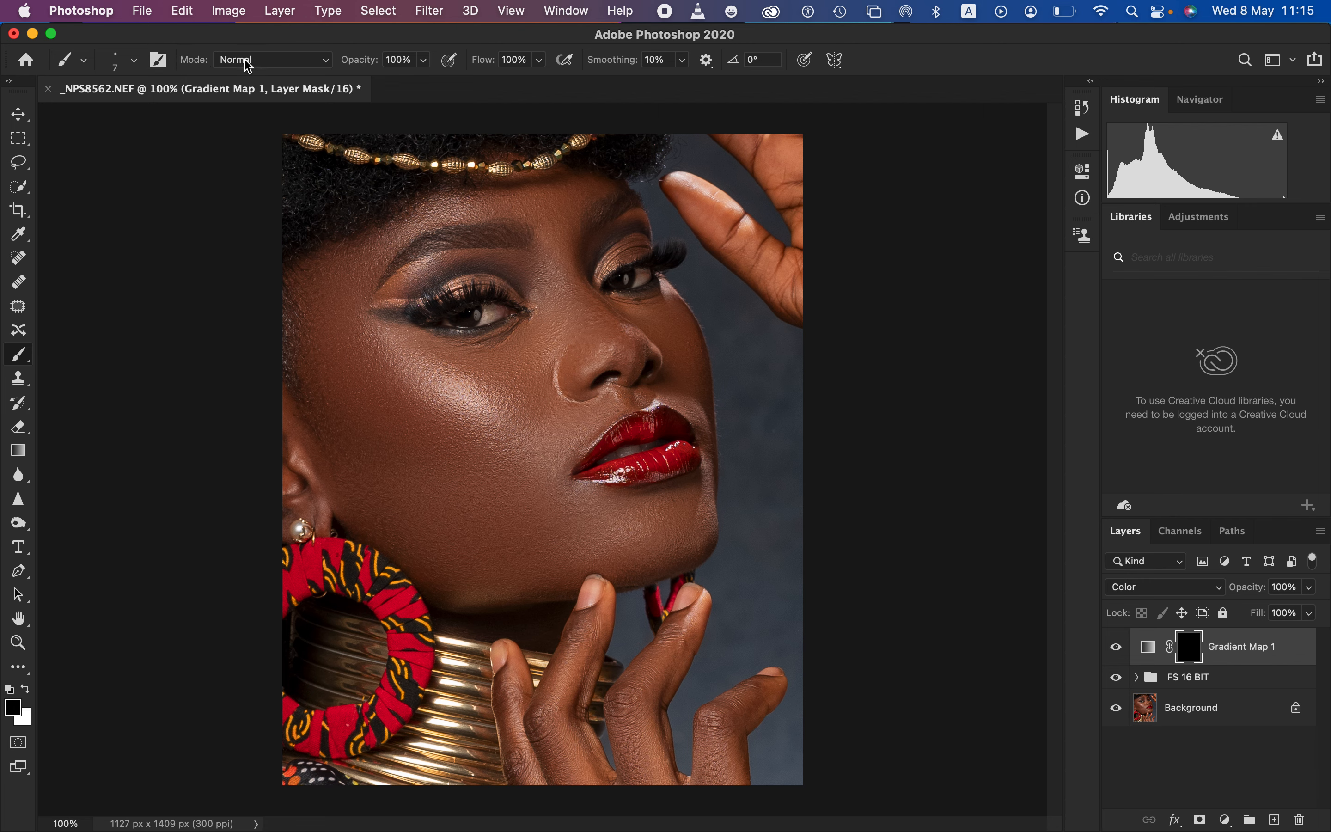
{"action": "left_click", "coordinate": [135, 62]}
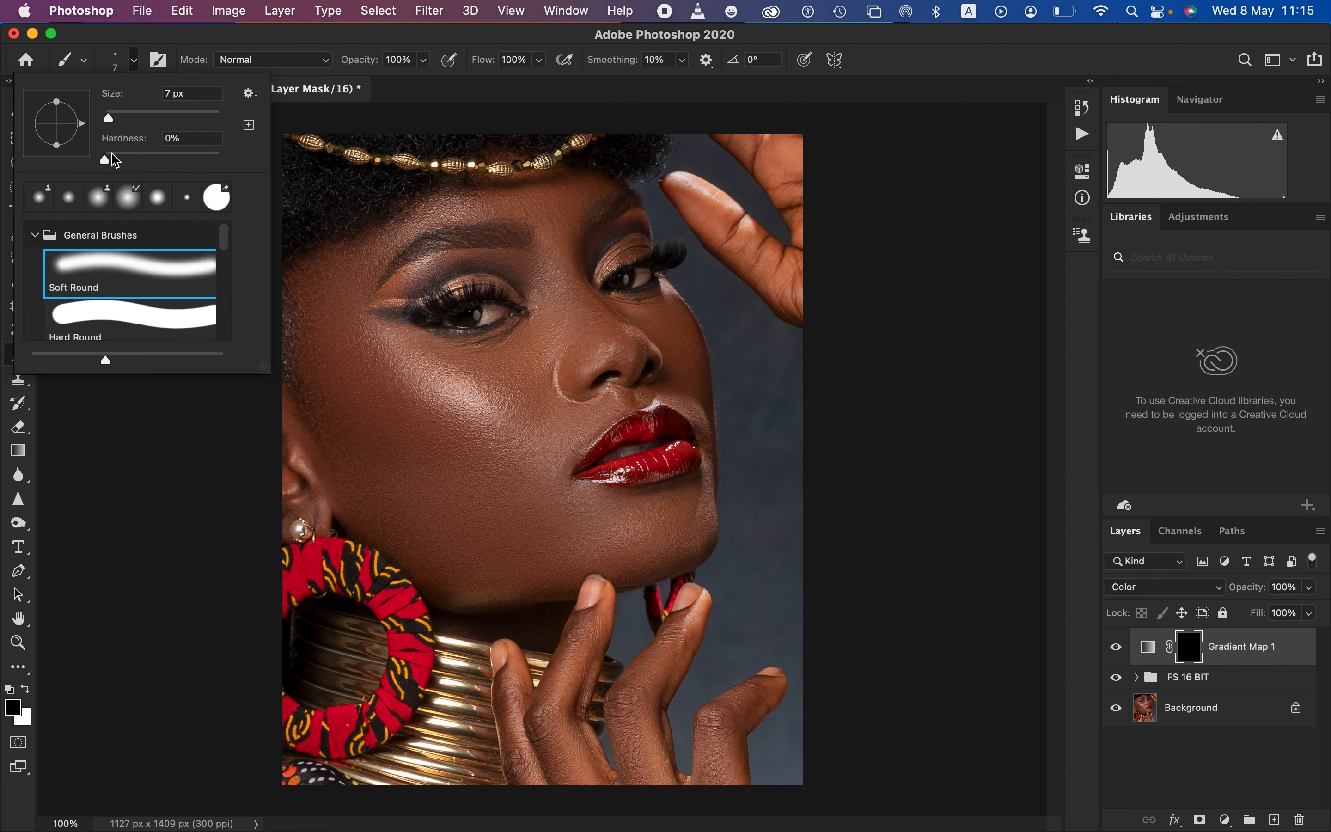
{"action": "left_click", "coordinate": [399, 50]}
{"action": "left_click_drag", "start_coordinate": [384, 44], "coordinate": [379, 41]}
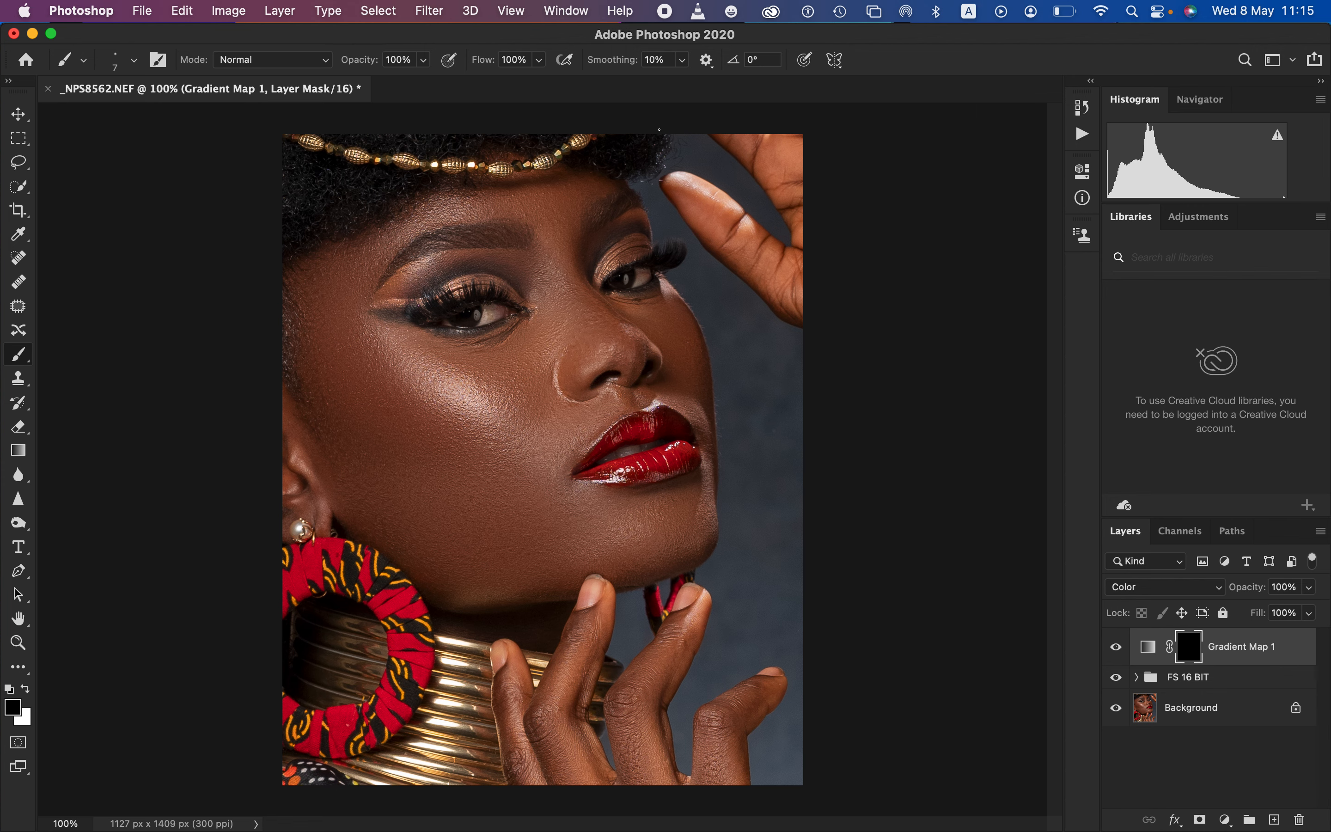
{"action": "key", "text": "bracketright"}
{"action": "key", "text": "bracketright"}
{"action": "key", "text": "bracketright"}
{"action": "key", "text": "bracketright"}
{"action": "key", "text": "bracketright"}
{"action": "key", "text": "bracketright"}
{"action": "key", "text": "bracketright"}
{"action": "key", "text": "bracketright"}
{"action": "key", "text": "bracketright"}
{"action": "key", "text": "bracketright"}
{"action": "key", "text": "bracketright"}
{"action": "key", "text": "bracketright"}
{"action": "left_click", "coordinate": [26, 688]}
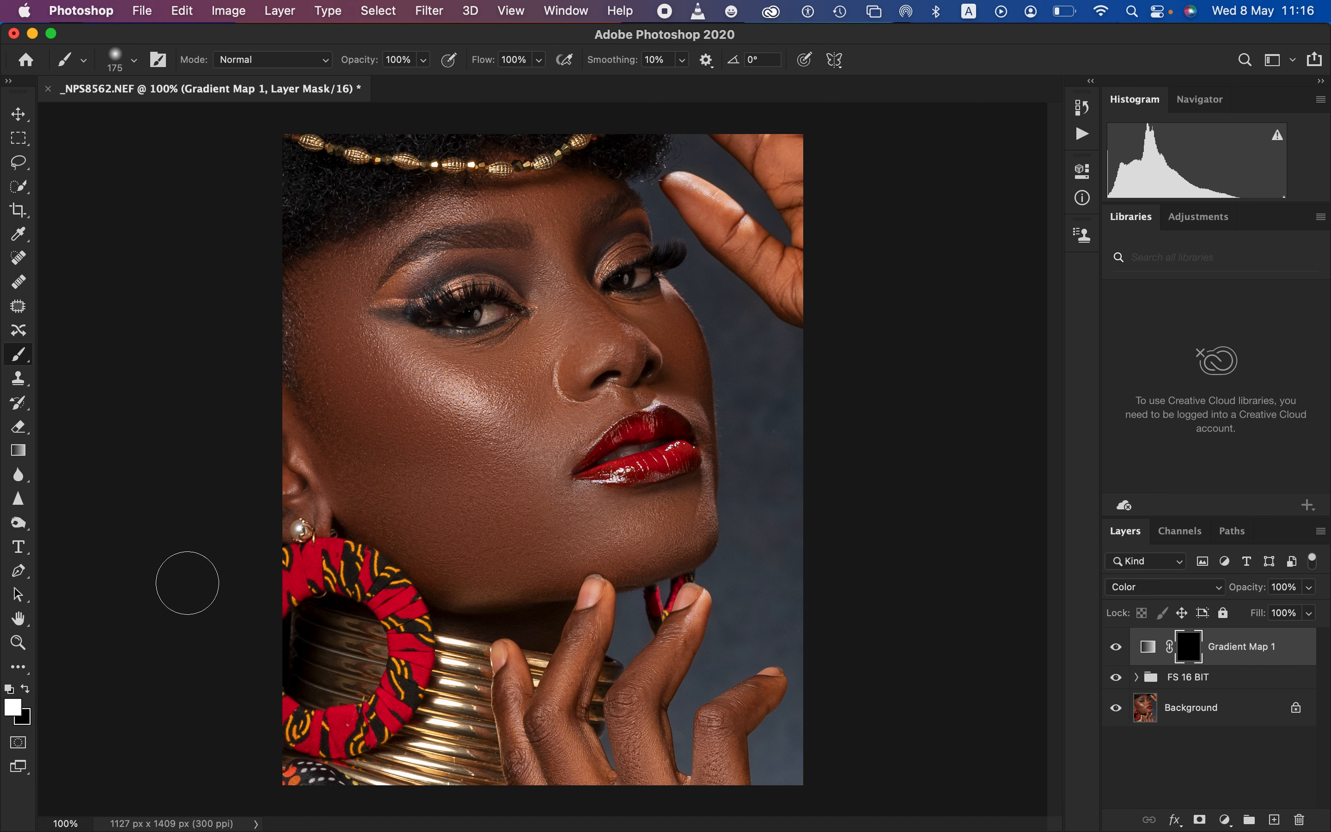
{"action": "key", "text": "x"}
Paint the Gradient Map mask white over the facial skin, reducing the brush to 80 px for the lower hand's fingers and the temple
{"action": "mouse_move", "coordinate": [323, 363]}
{"action": "left_mouse_down"}
{"action": "mouse_move", "coordinate": [338, 286]}
{"action": "mouse_move", "coordinate": [372, 411]}
{"action": "mouse_move", "coordinate": [431, 380]}
{"action": "mouse_move", "coordinate": [480, 392]}
{"action": "mouse_move", "coordinate": [445, 392]}
{"action": "mouse_move", "coordinate": [539, 350]}
{"action": "mouse_move", "coordinate": [505, 394]}
{"action": "mouse_move", "coordinate": [533, 386]}
{"action": "mouse_move", "coordinate": [538, 365]}
{"action": "mouse_move", "coordinate": [510, 391]}
{"action": "mouse_move", "coordinate": [519, 439]}
{"action": "mouse_move", "coordinate": [531, 381]}
{"action": "mouse_move", "coordinate": [555, 367]}
{"action": "mouse_move", "coordinate": [577, 318]}
{"action": "mouse_move", "coordinate": [559, 243]}
{"action": "mouse_move", "coordinate": [566, 203]}
{"action": "mouse_move", "coordinate": [584, 353]}
{"action": "mouse_move", "coordinate": [640, 355]}
{"action": "mouse_move", "coordinate": [658, 341]}
{"action": "mouse_move", "coordinate": [672, 353]}
{"action": "mouse_move", "coordinate": [601, 376]}
{"action": "mouse_move", "coordinate": [561, 418]}
{"action": "mouse_move", "coordinate": [536, 514]}
{"action": "mouse_move", "coordinate": [565, 544]}
{"action": "mouse_move", "coordinate": [683, 514]}
{"action": "mouse_move", "coordinate": [501, 549]}
{"action": "mouse_move", "coordinate": [513, 550]}
{"action": "mouse_move", "coordinate": [403, 523]}
{"action": "mouse_move", "coordinate": [368, 475]}
{"action": "mouse_move", "coordinate": [296, 481]}
{"action": "left_mouse_up"}
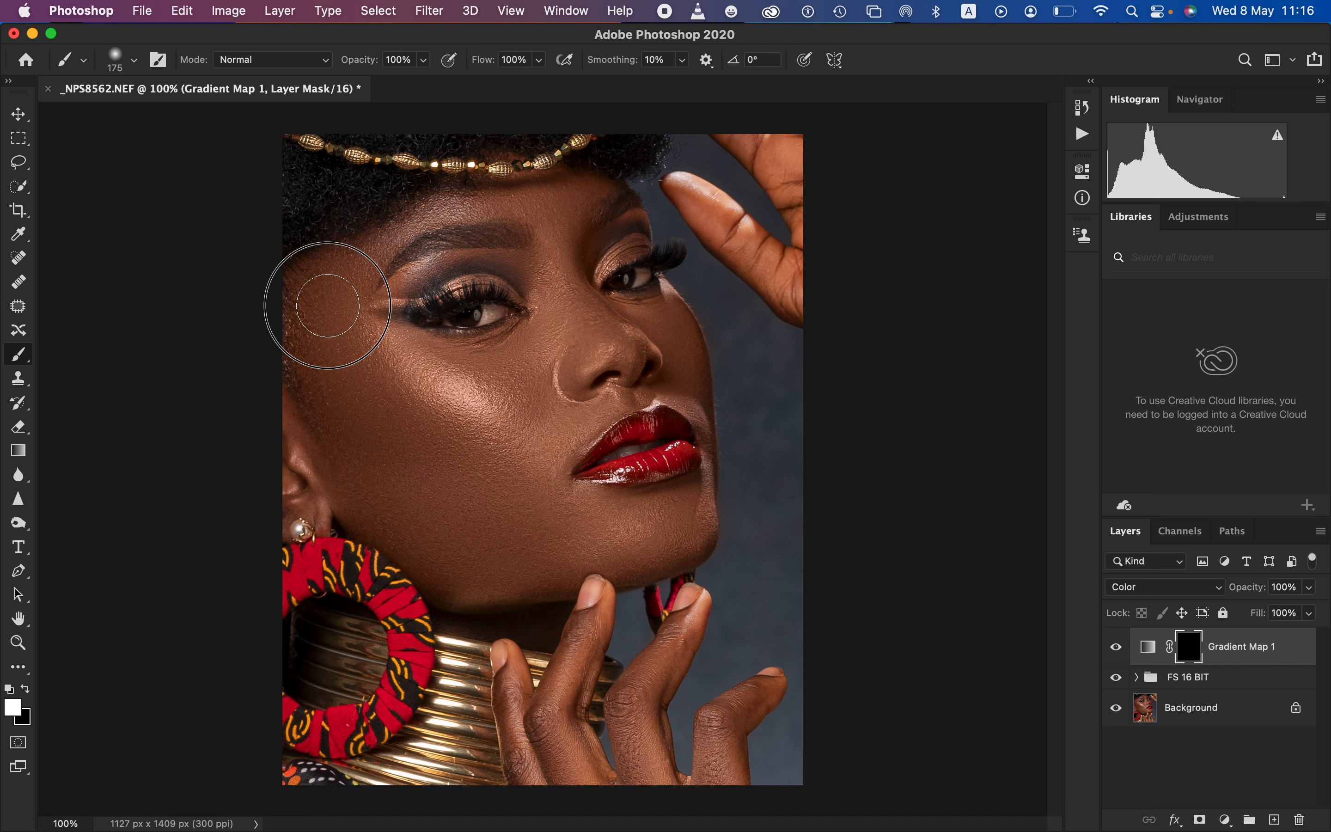
{"action": "mouse_move", "coordinate": [424, 454]}
{"action": "left_mouse_down"}
{"action": "mouse_move", "coordinate": [499, 535]}
{"action": "mouse_move", "coordinate": [511, 518]}
{"action": "left_mouse_up"}
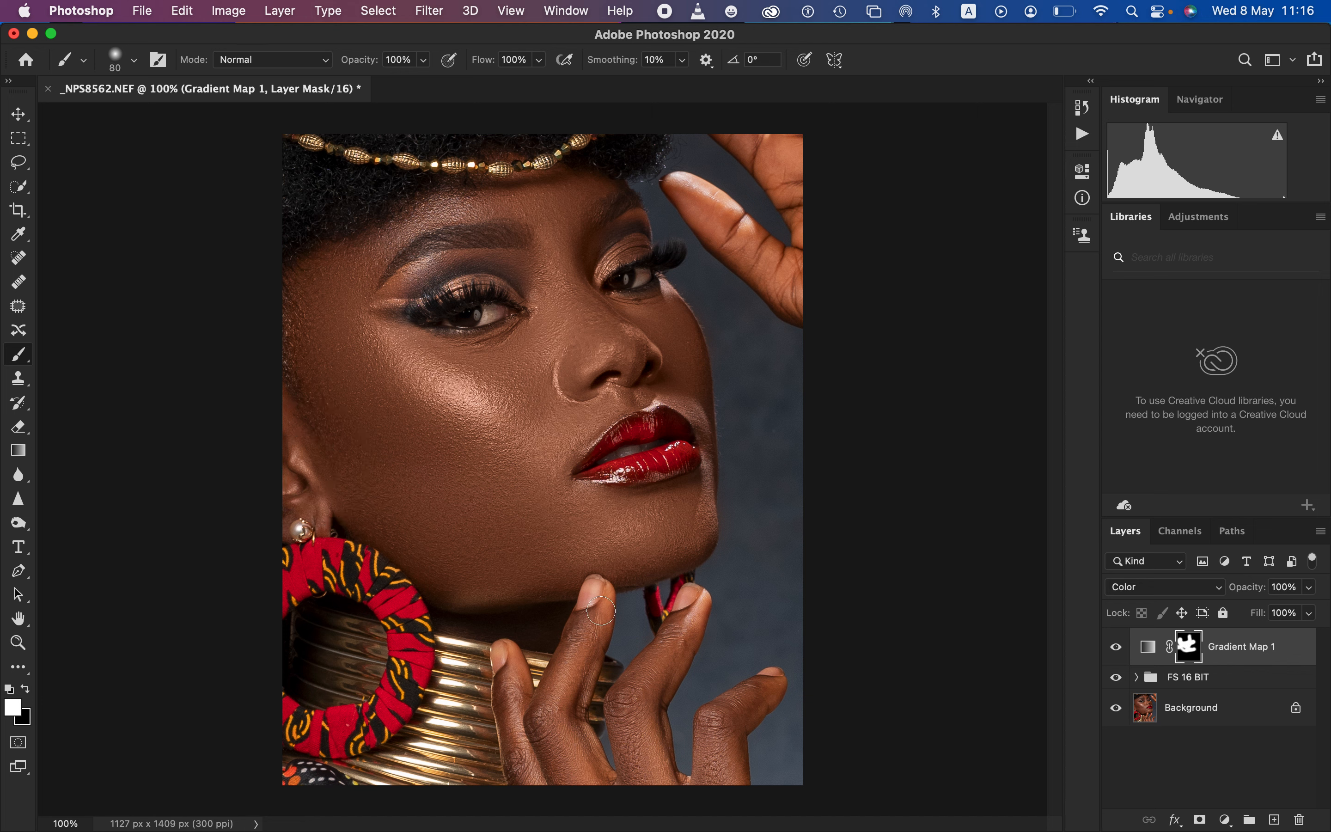
{"action": "left_click_drag", "start_coordinate": [600, 610], "coordinate": [567, 676]}
{"action": "left_click_drag", "start_coordinate": [518, 719], "coordinate": [540, 780]}
{"action": "mouse_move", "coordinate": [663, 629]}
{"action": "left_mouse_down"}
{"action": "mouse_move", "coordinate": [689, 615]}
{"action": "mouse_move", "coordinate": [633, 704]}
{"action": "mouse_move", "coordinate": [645, 766]}
{"action": "mouse_move", "coordinate": [677, 776]}
{"action": "mouse_move", "coordinate": [770, 681]}
{"action": "left_mouse_up"}
{"action": "mouse_move", "coordinate": [353, 291]}
{"action": "left_mouse_down"}
{"action": "mouse_move", "coordinate": [366, 317]}
{"action": "mouse_move", "coordinate": [503, 346]}
{"action": "mouse_move", "coordinate": [554, 309]}
{"action": "mouse_move", "coordinate": [634, 316]}
{"action": "mouse_move", "coordinate": [584, 287]}
{"action": "mouse_move", "coordinate": [522, 201]}
{"action": "mouse_move", "coordinate": [416, 206]}
{"action": "mouse_move", "coordinate": [309, 288]}
{"action": "mouse_move", "coordinate": [405, 240]}
{"action": "left_mouse_up"}
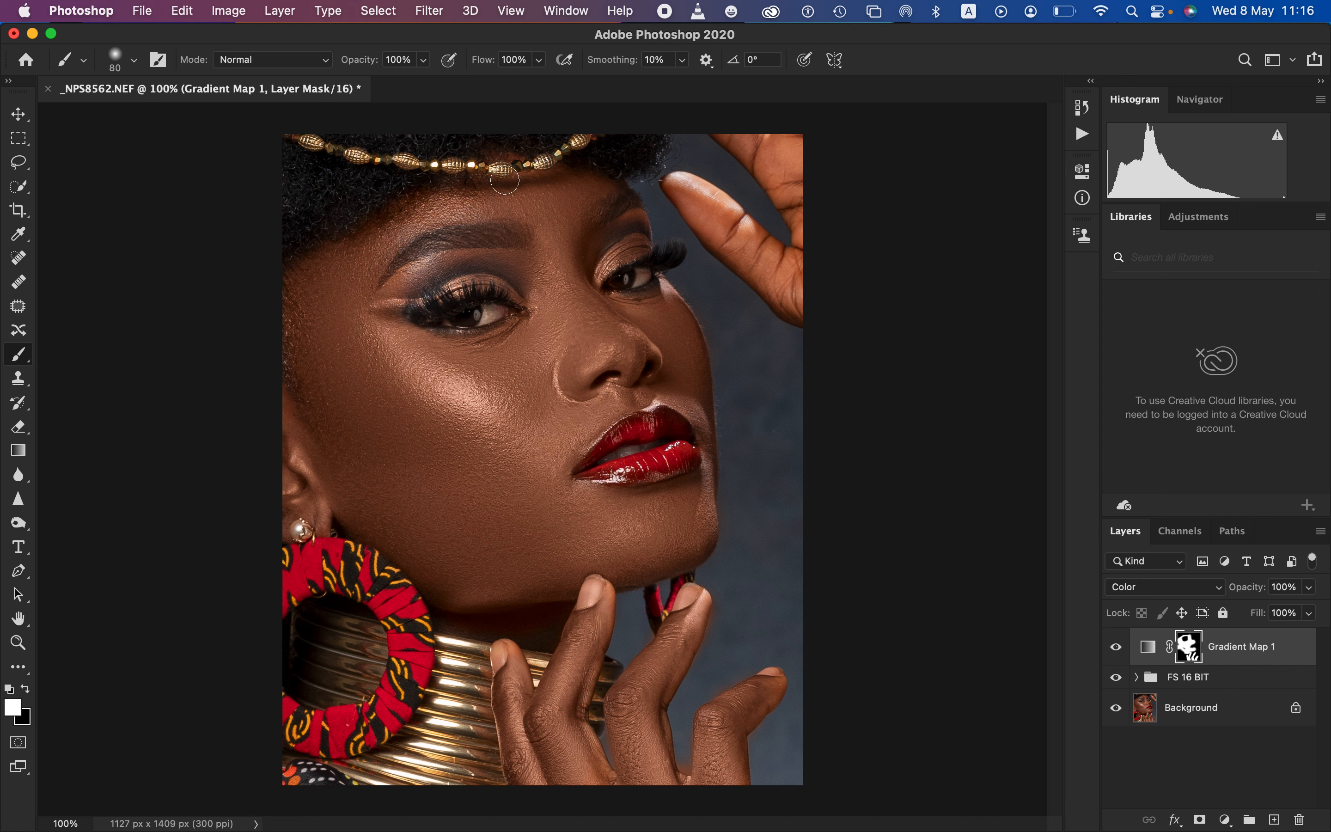